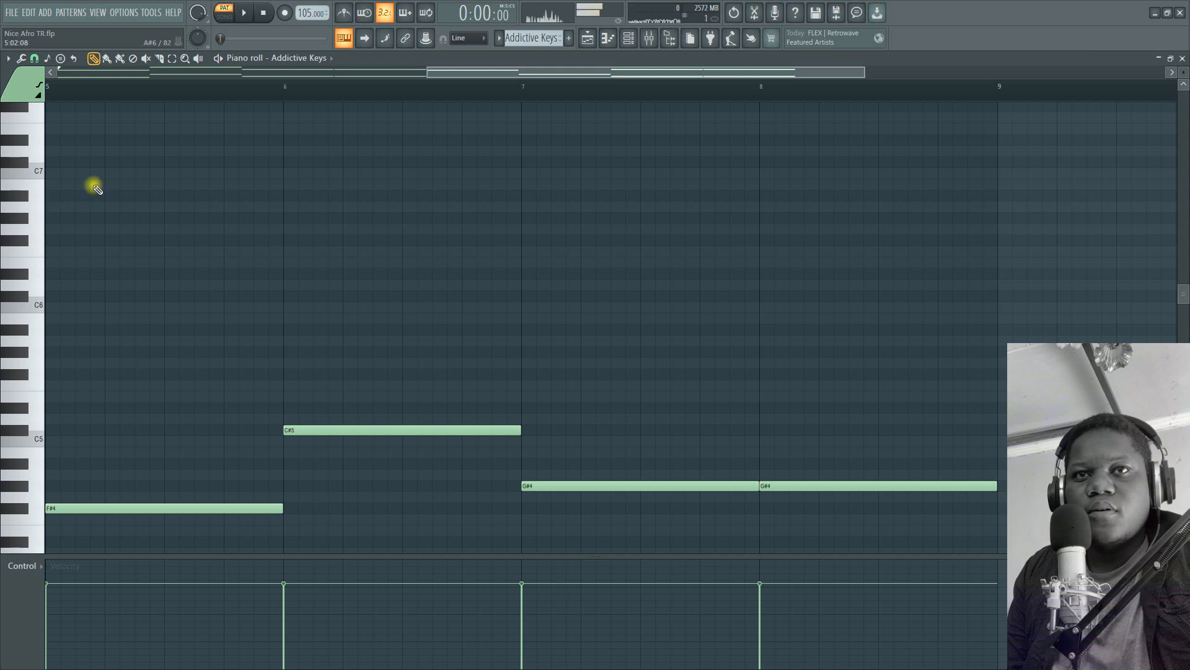
# - Bring the whole Addictive Keys pattern into view in the piano roll and play it back
pyautogui.click(628, 39)
pyautogui.click(192, 151)
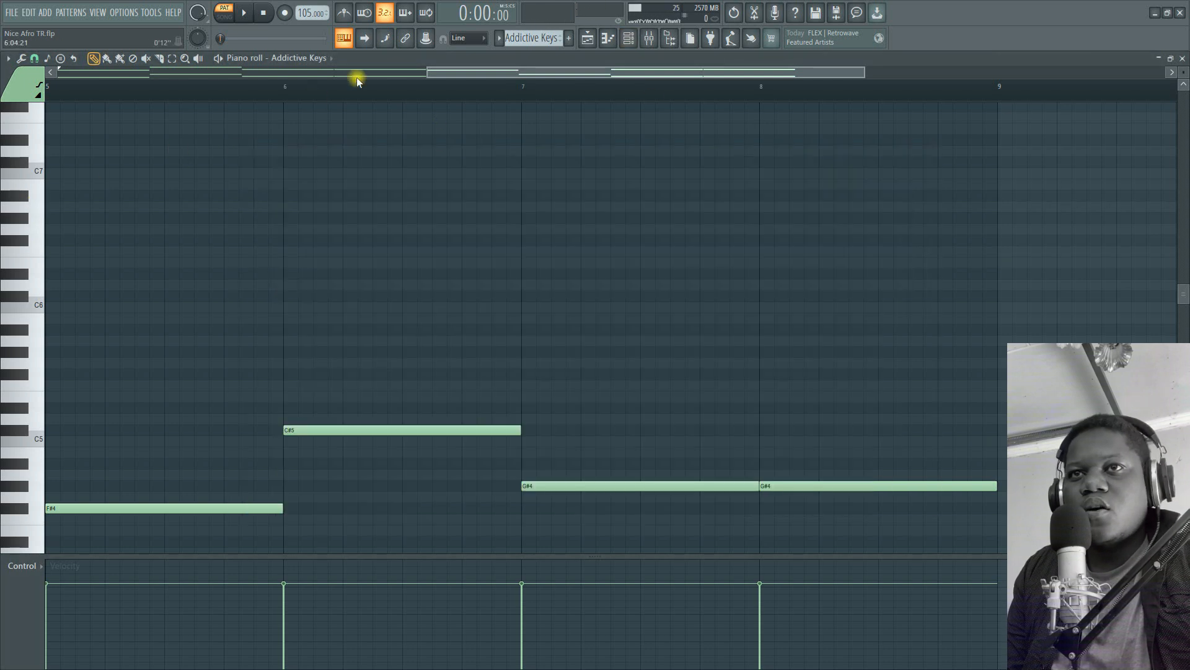
pyautogui.scroll(-5, 378, 91)
pyautogui.scroll(-4, 390, 287)
pyautogui.scroll(-5, 390, 286)
pyautogui.press('space')
pyautogui.scroll(1, 390, 284)
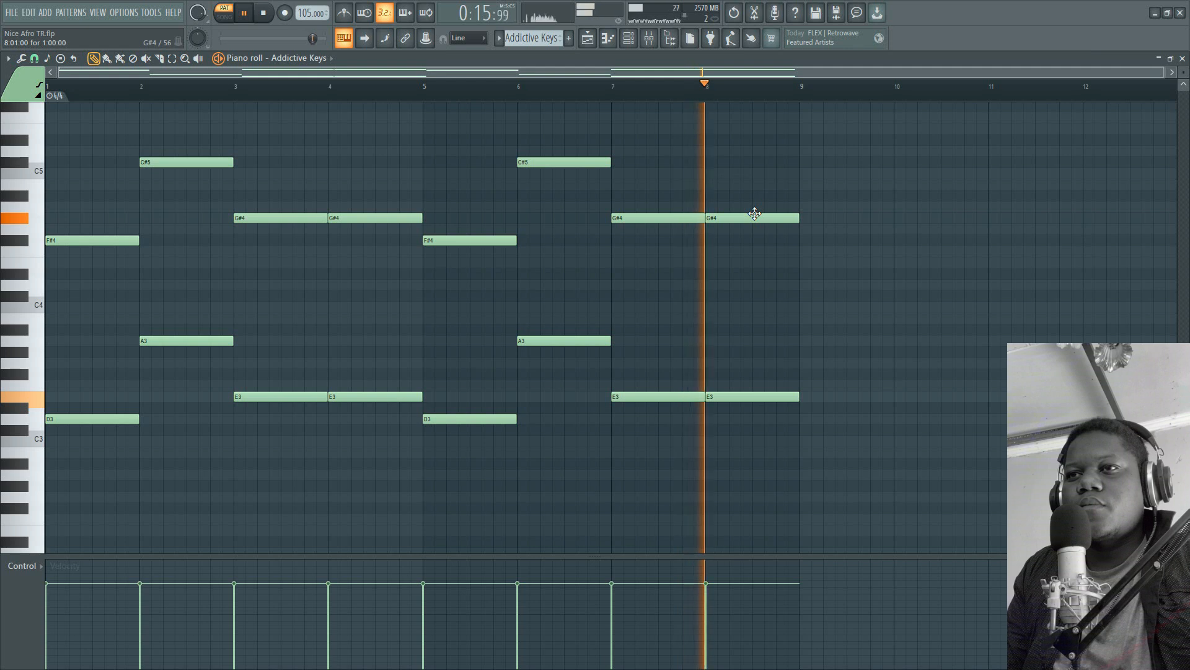
pyautogui.press('space')
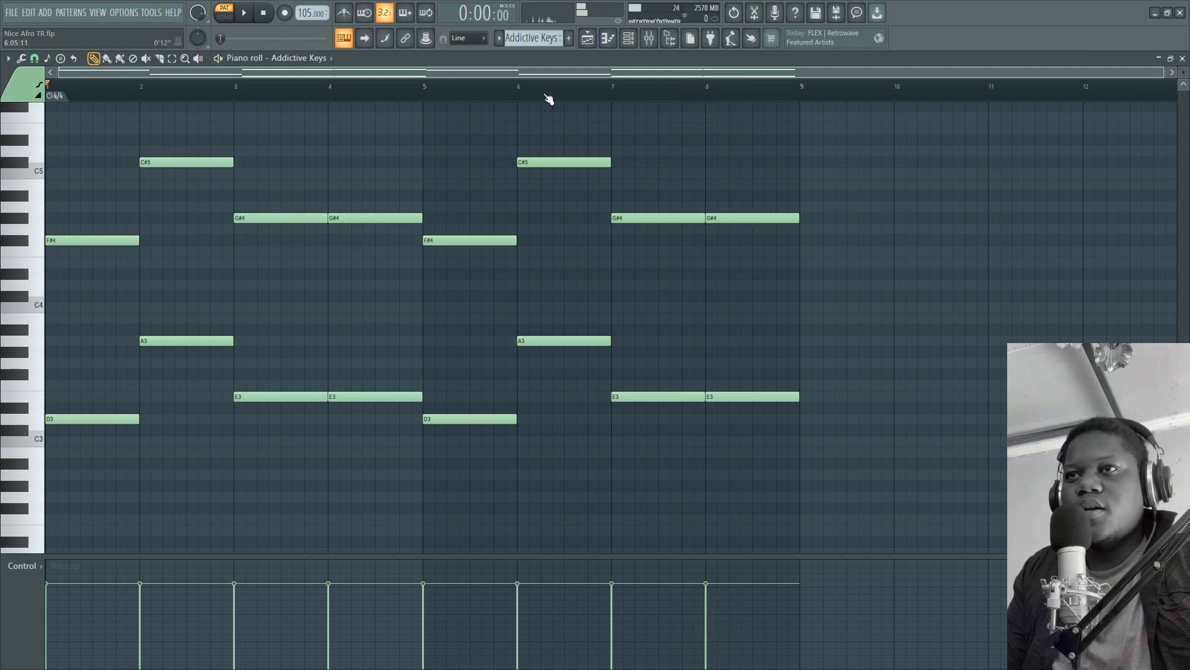
# - Open the STYRI pattern from Track 2 in the piano roll and check the Strings Section instrument's settings
pyautogui.click(589, 39)
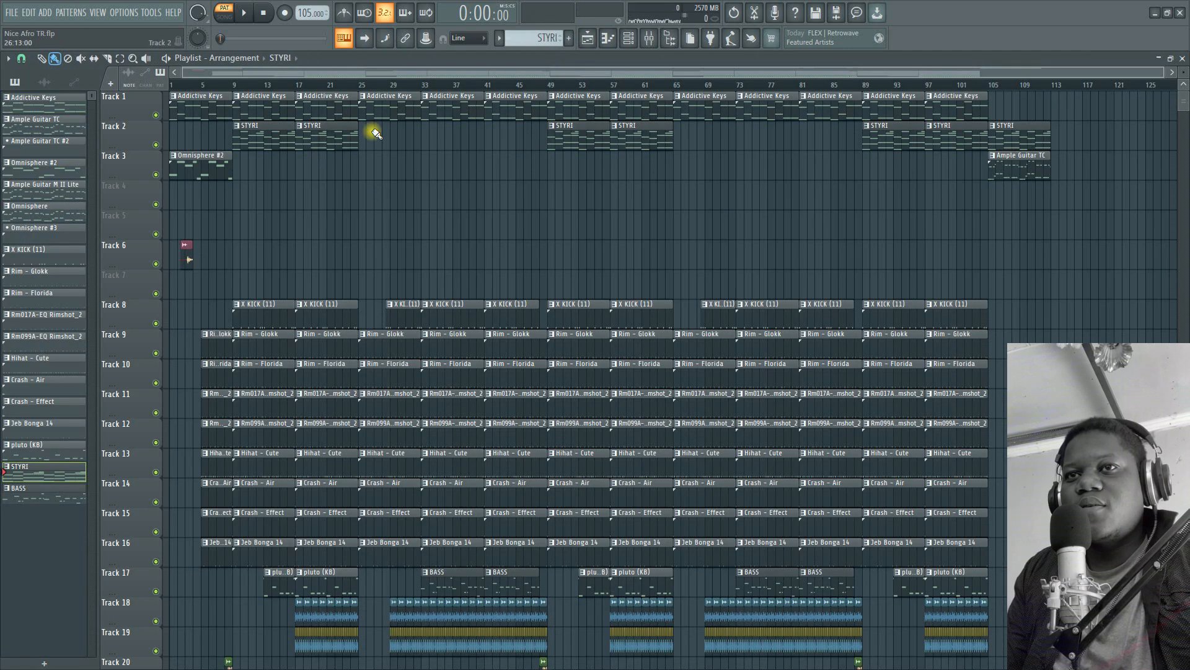
pyautogui.doubleClick(318, 136)
pyautogui.click(626, 41)
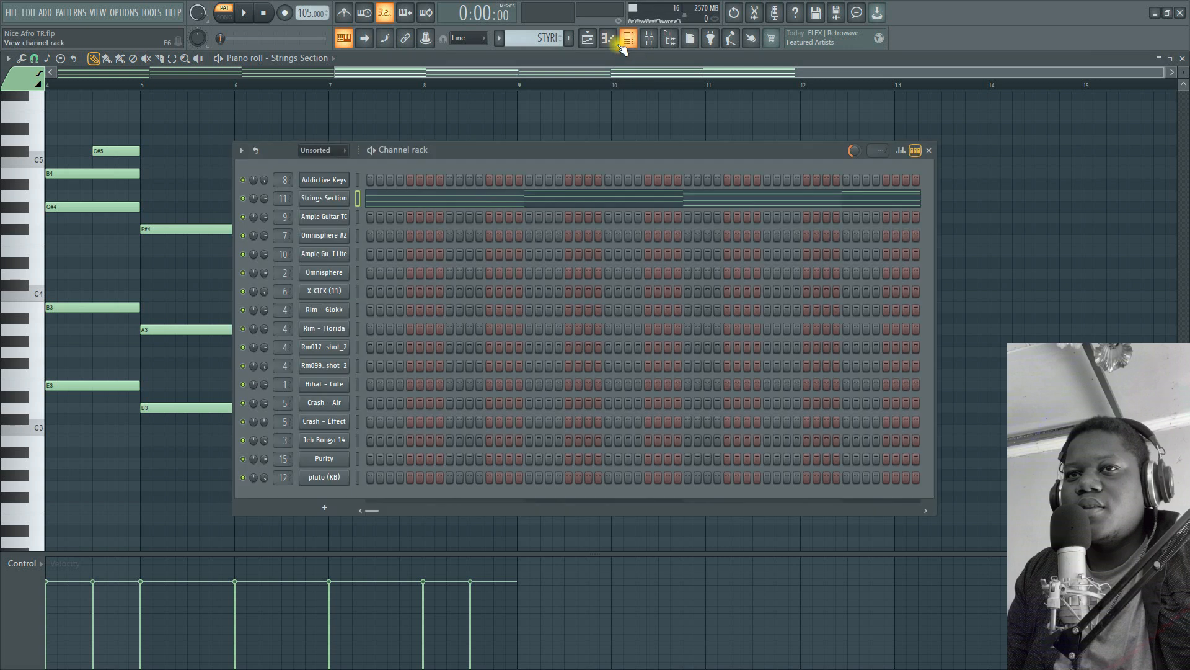
pyautogui.click(349, 204)
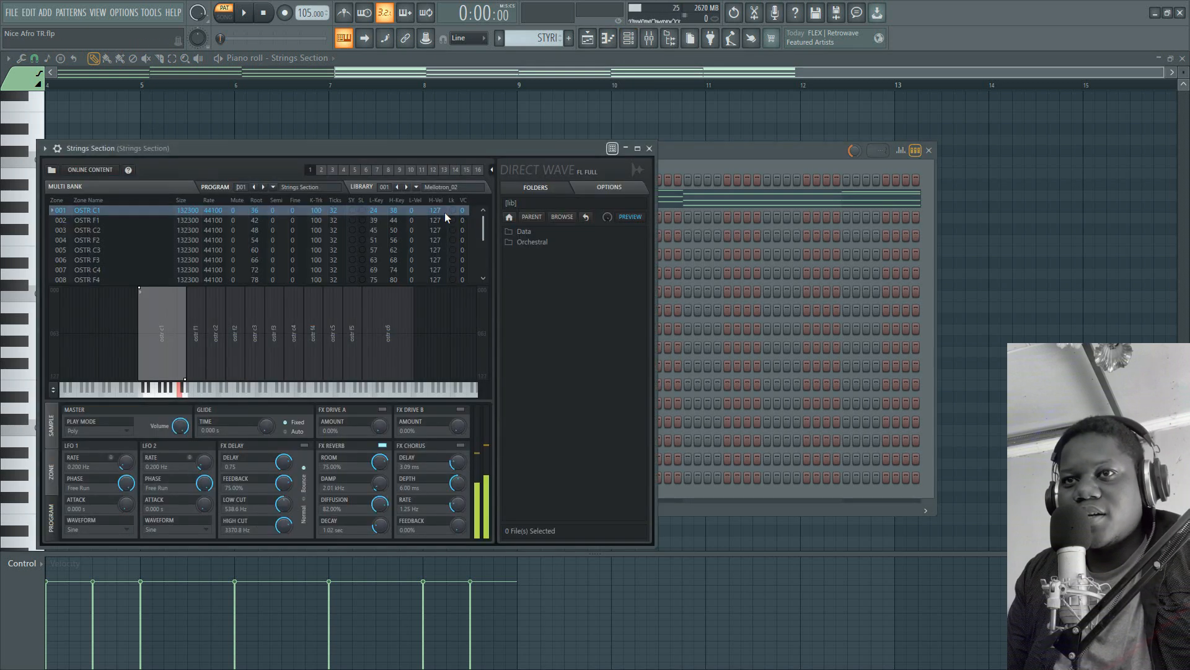
pyautogui.click(693, 124)
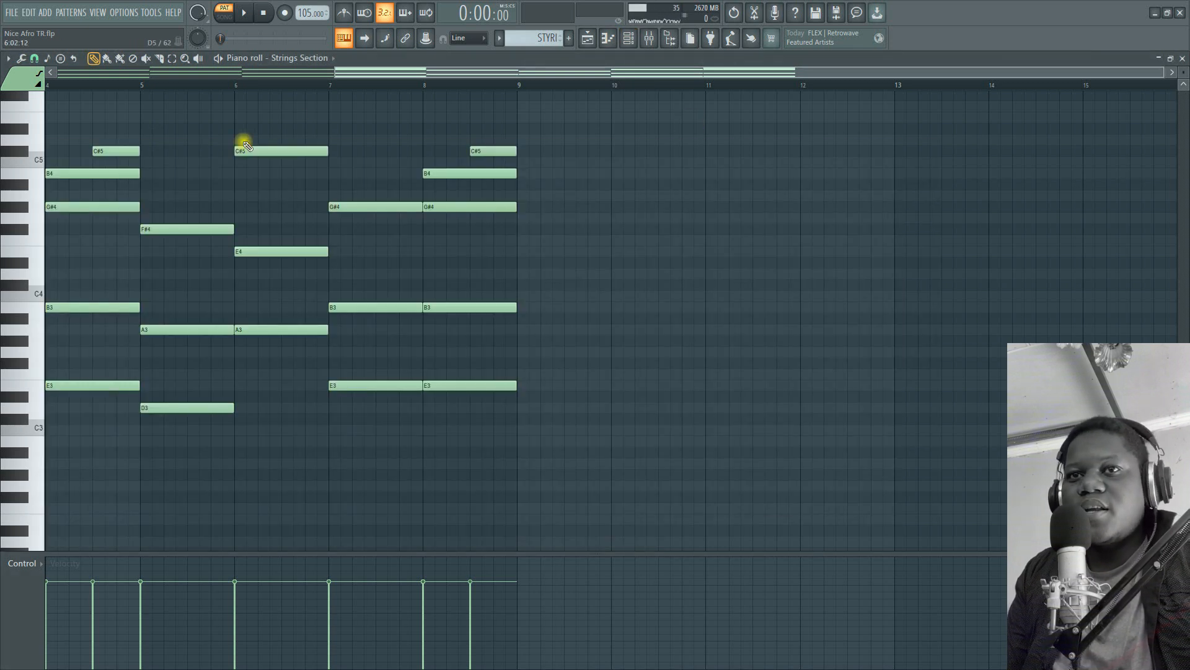
# - Play back the Strings Section chord pattern from bar 1 in the piano roll
pyautogui.moveTo(443, 75); pyautogui.dragTo(172, 73)
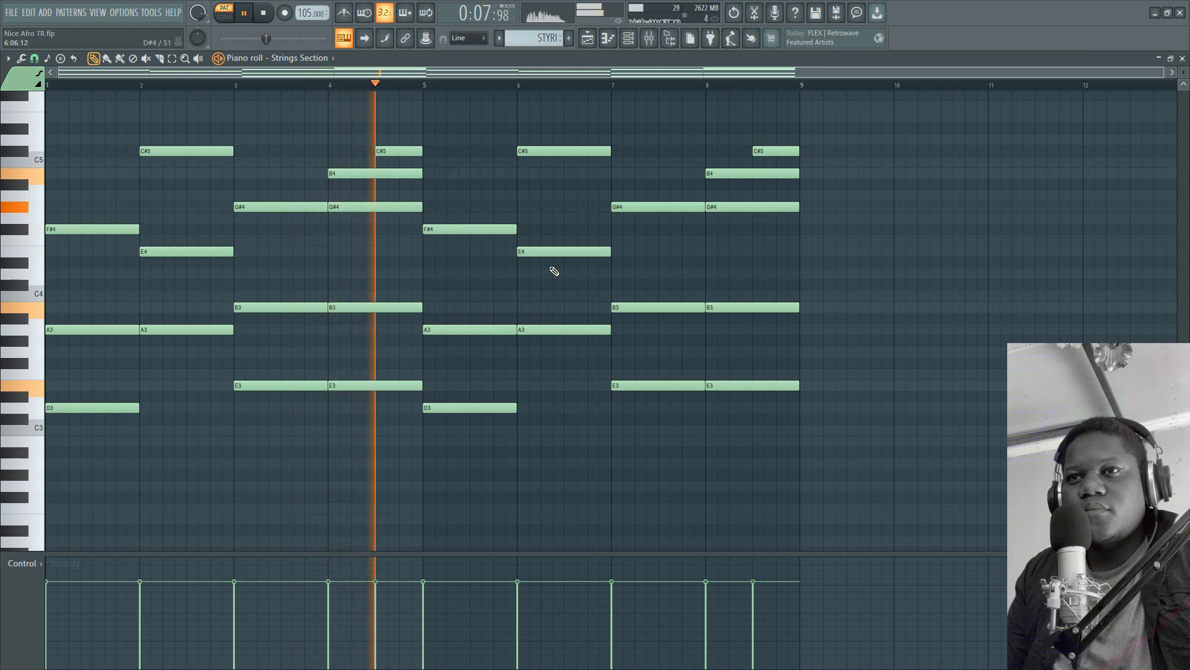
pyautogui.scroll(1, 570, 266)
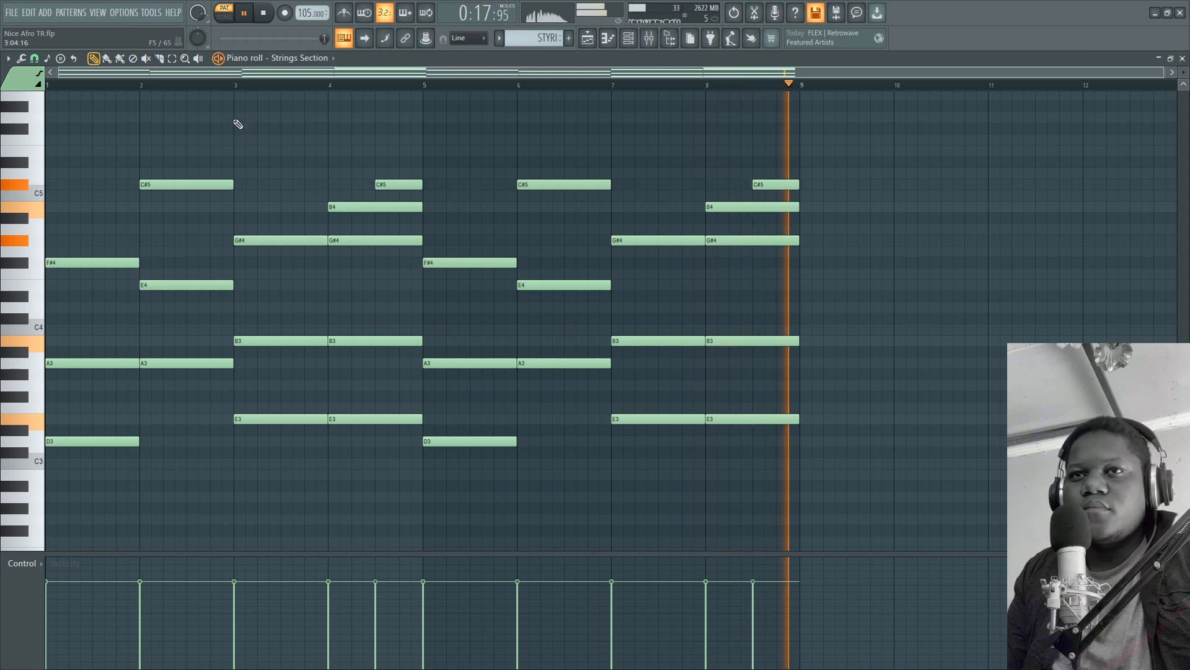
pyautogui.press('space')
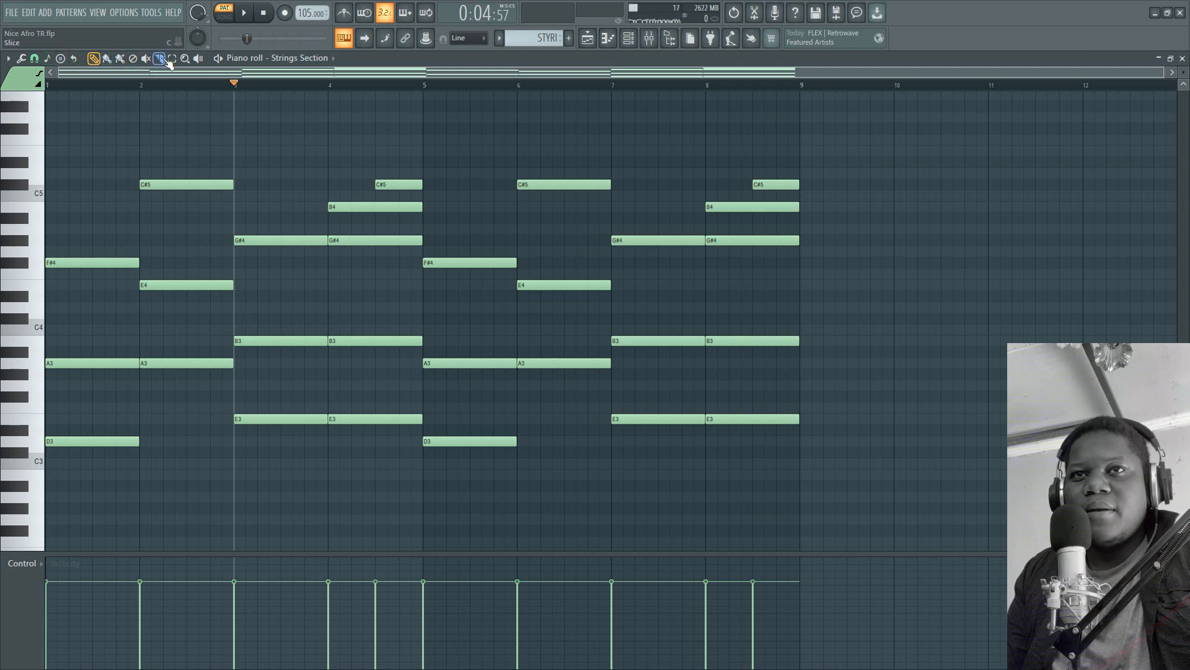
# - Audition the Strings Section chords in bars 3 and 4 individually, and play the pattern from bar 3
pyautogui.click(284, 262)
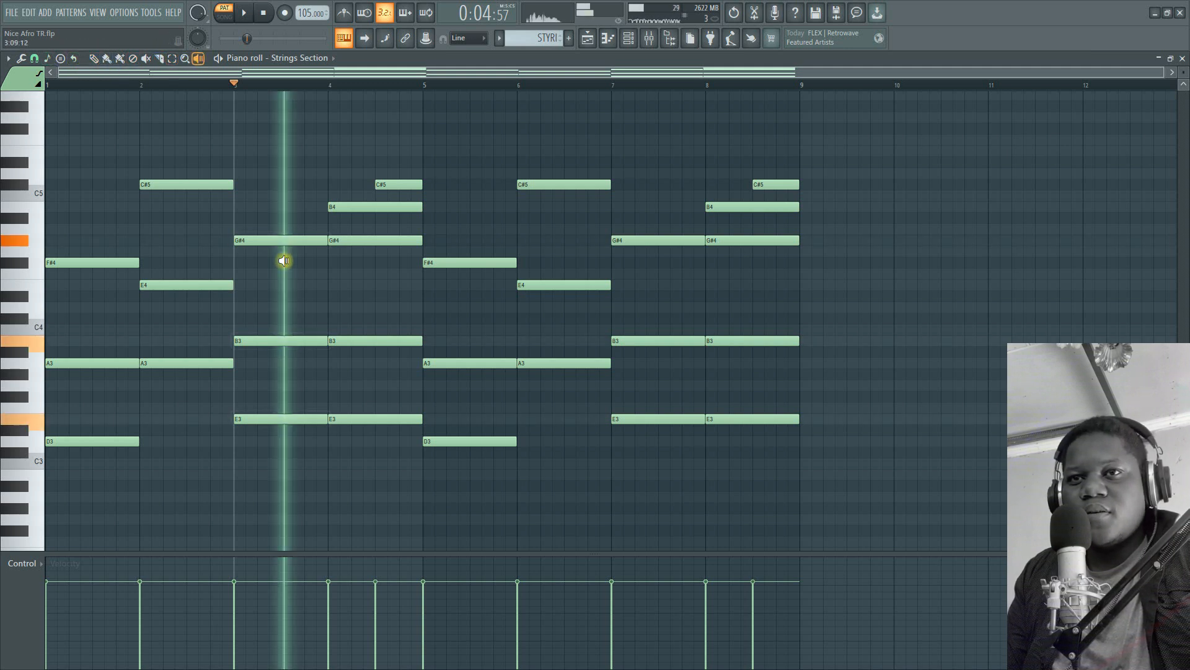
pyautogui.click(347, 261)
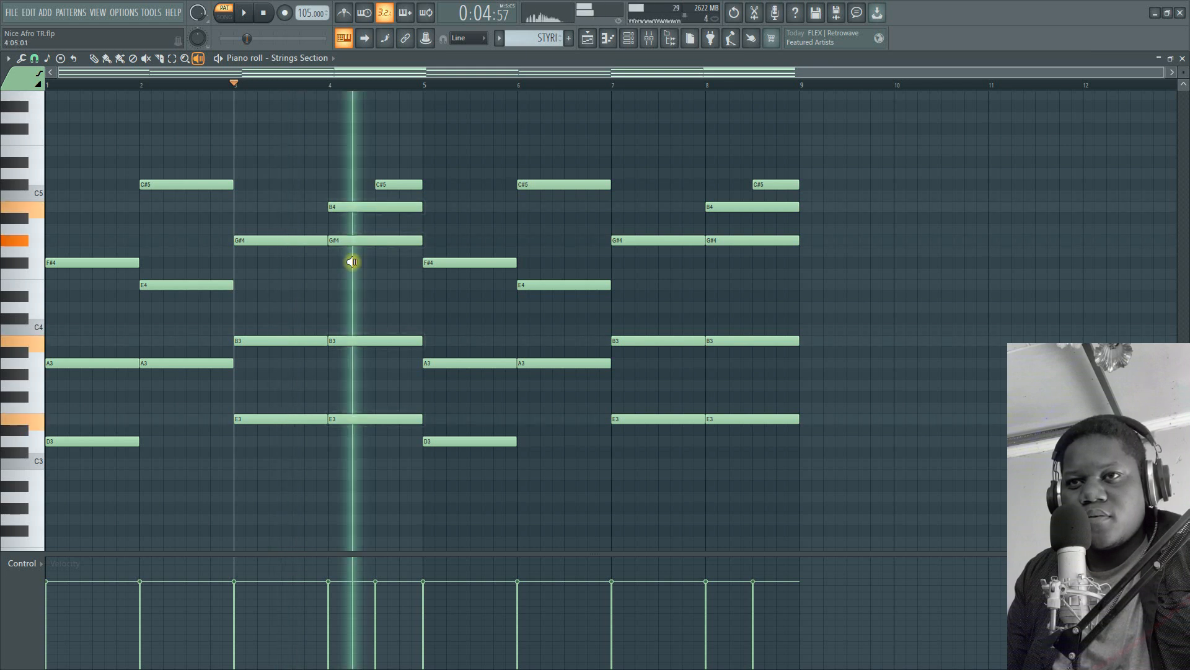
pyautogui.click(387, 259)
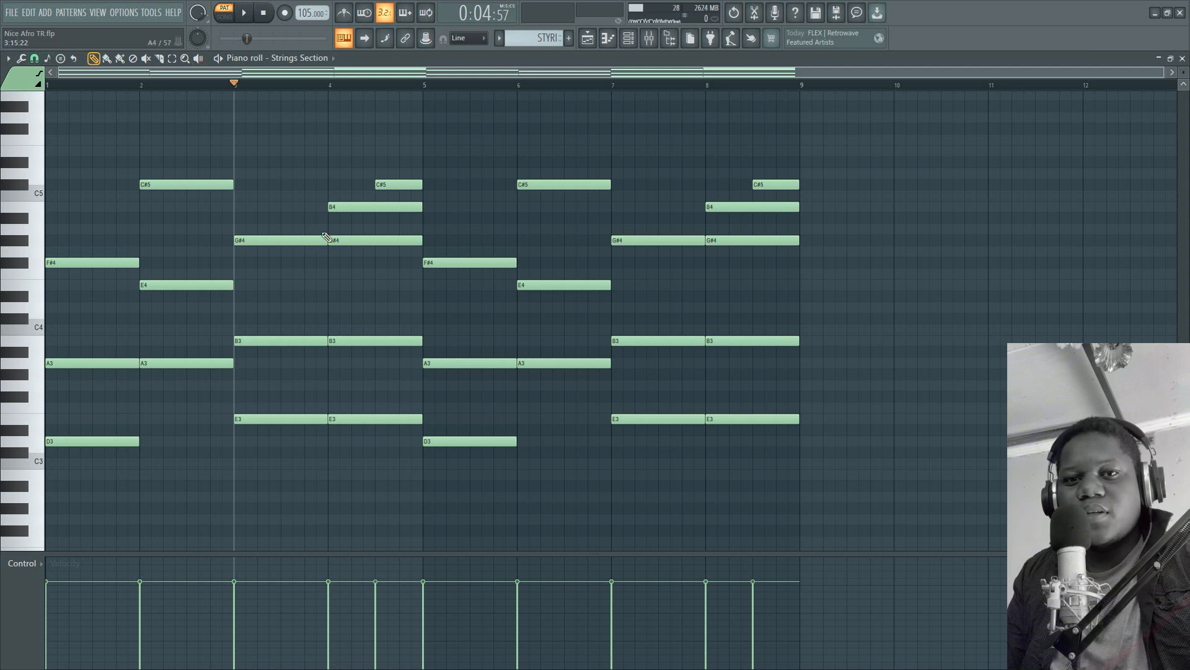
pyautogui.press('space')
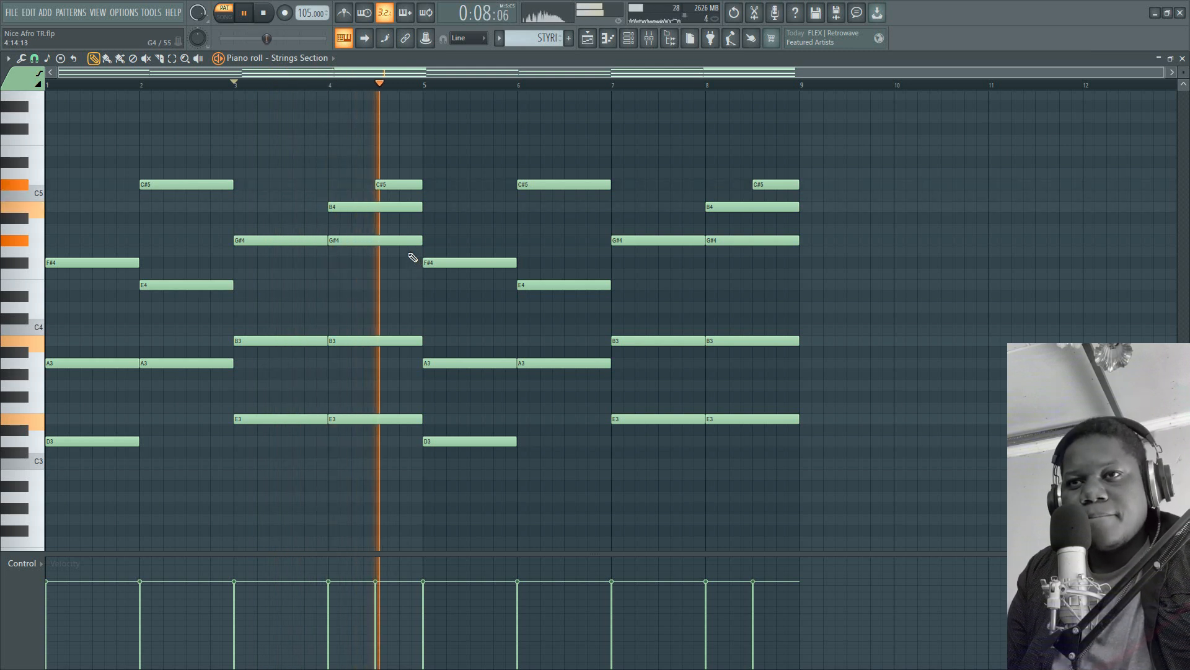
pyautogui.press('space')
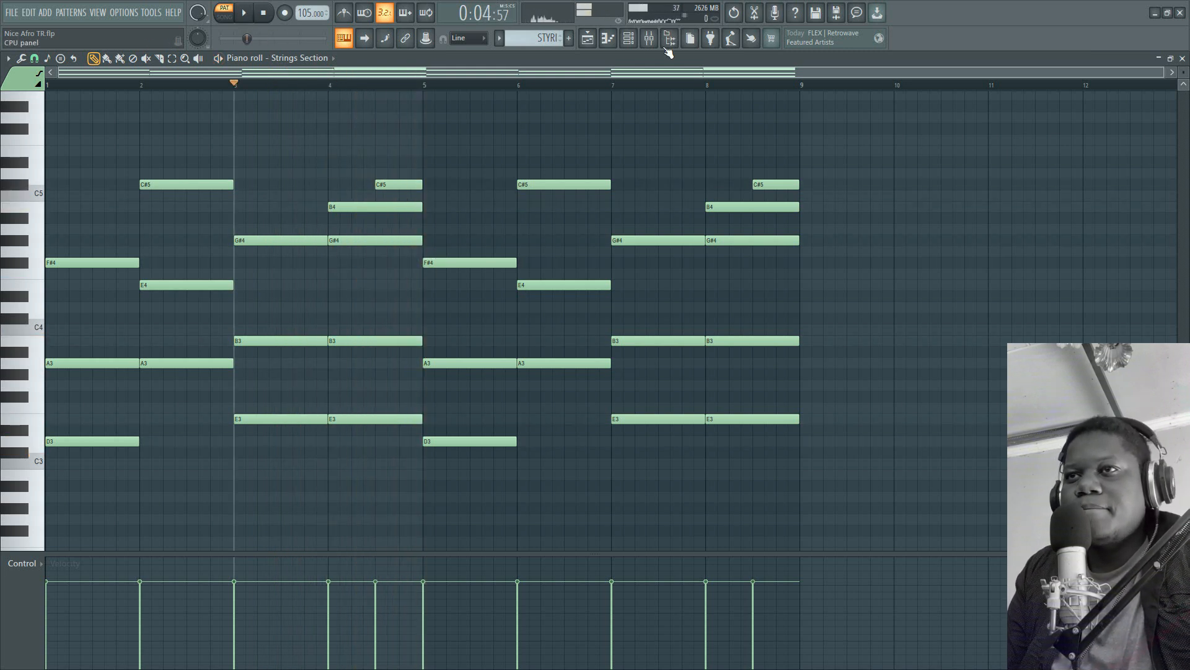
# - Open the Omnisphere #2 pattern from Track 3 of the playlist and play it back
pyautogui.click(587, 37)
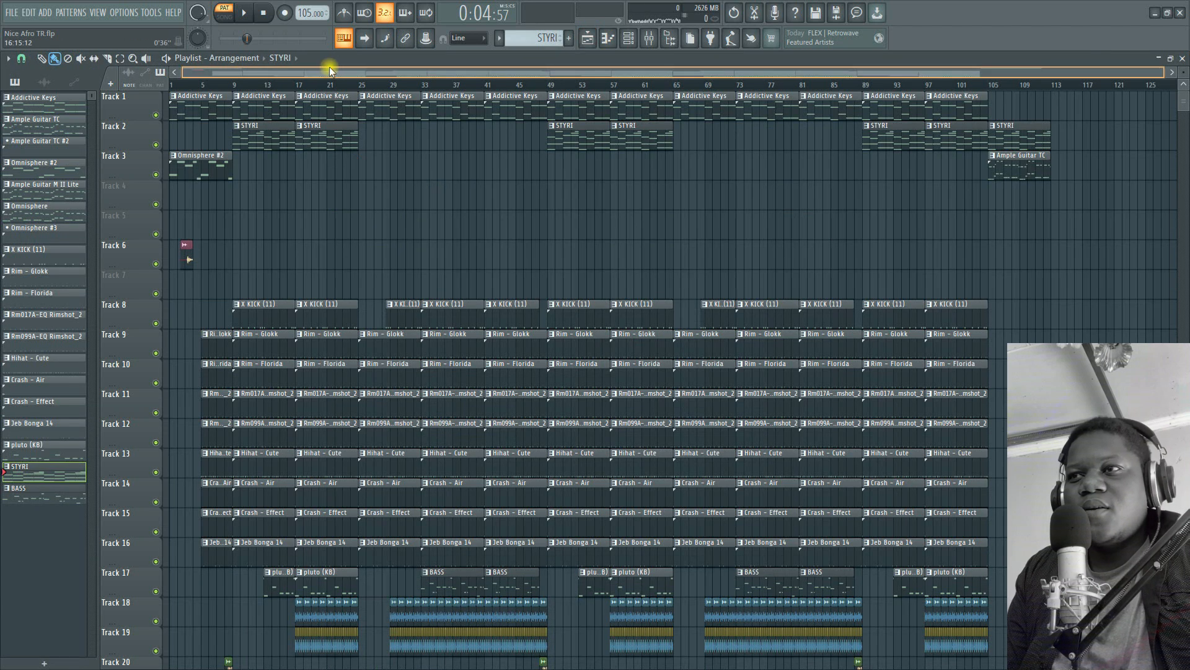
pyautogui.doubleClick(189, 172)
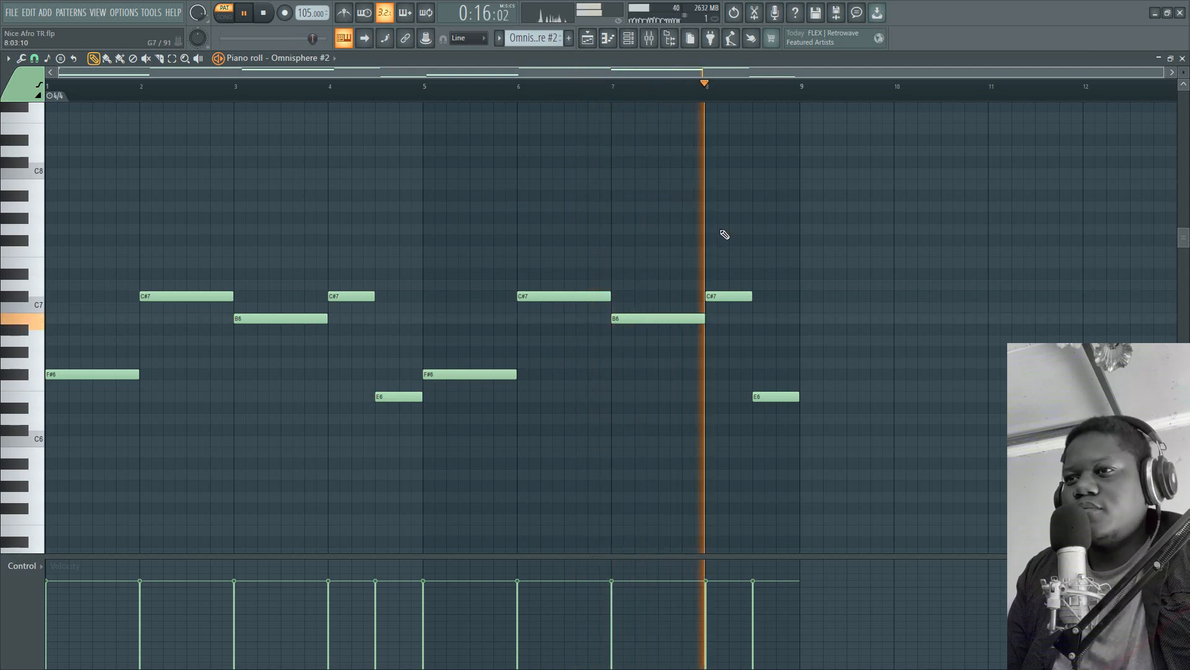
pyautogui.press('space')
# - Open the Ample Guitar TC pattern from Track 3 of the playlist and play all its notes from bar 1
pyautogui.click(588, 38)
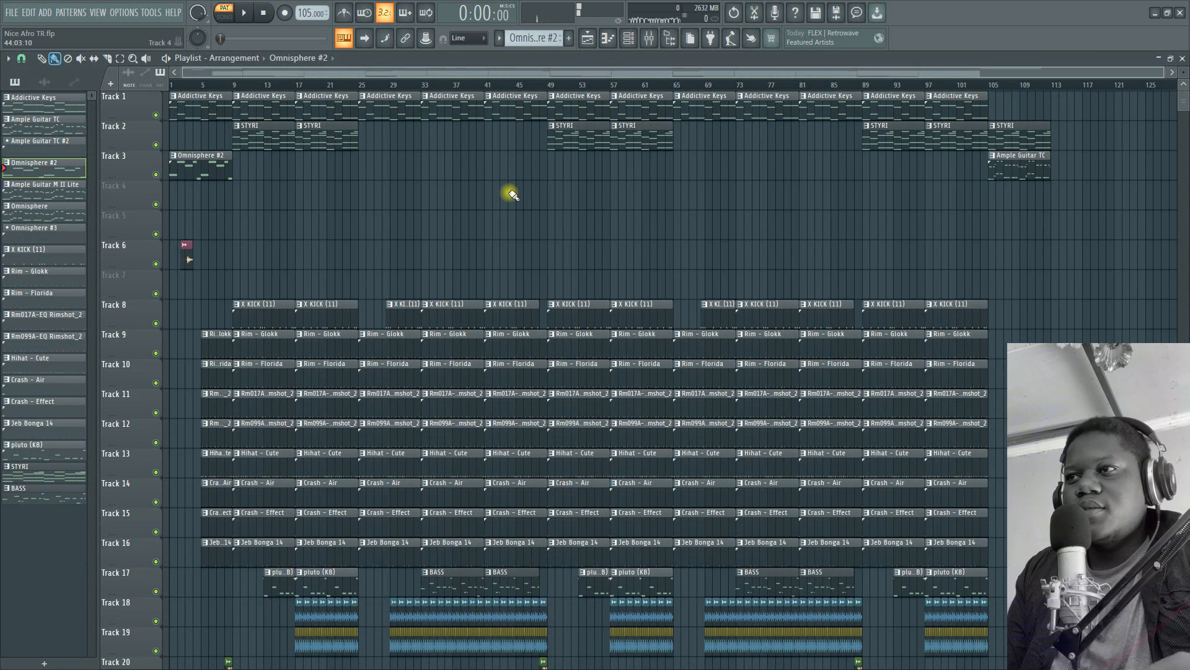
pyautogui.doubleClick(1024, 166)
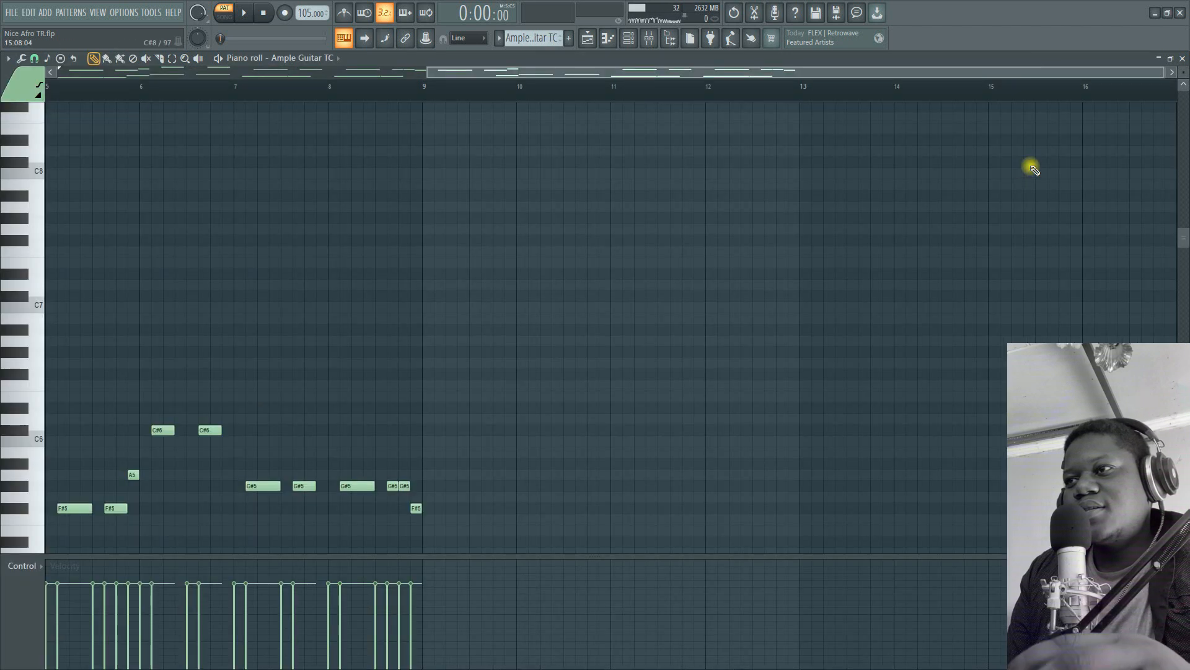
pyautogui.moveTo(560, 72); pyautogui.dragTo(191, 73)
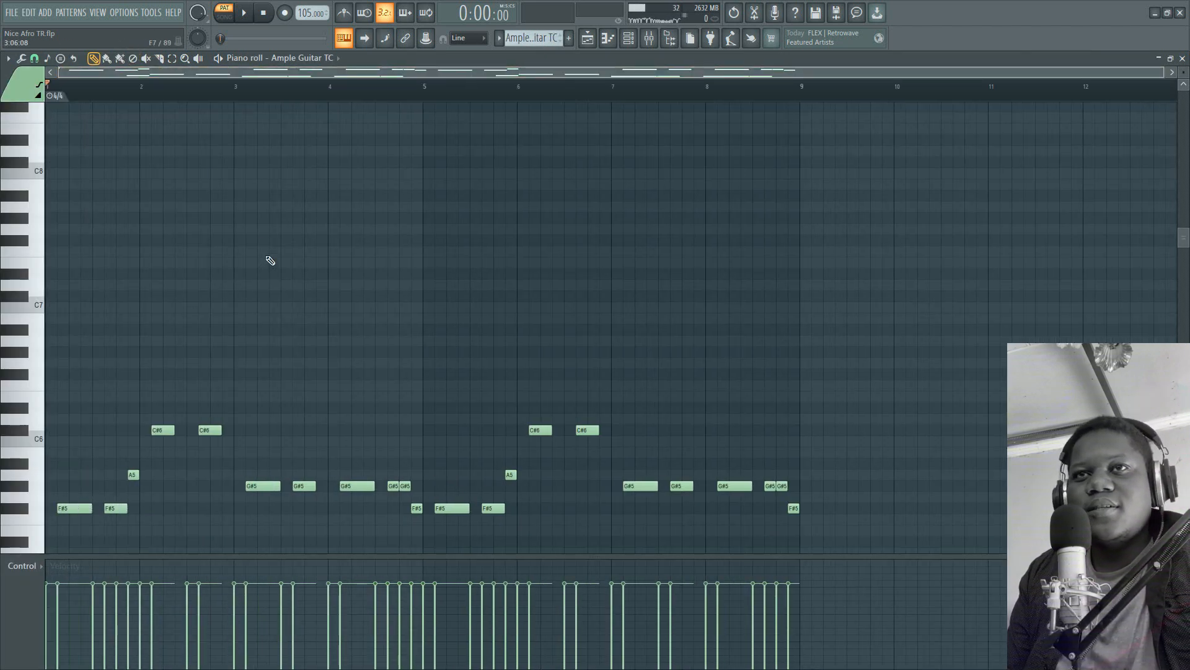
pyautogui.scroll(-5, 269, 258)
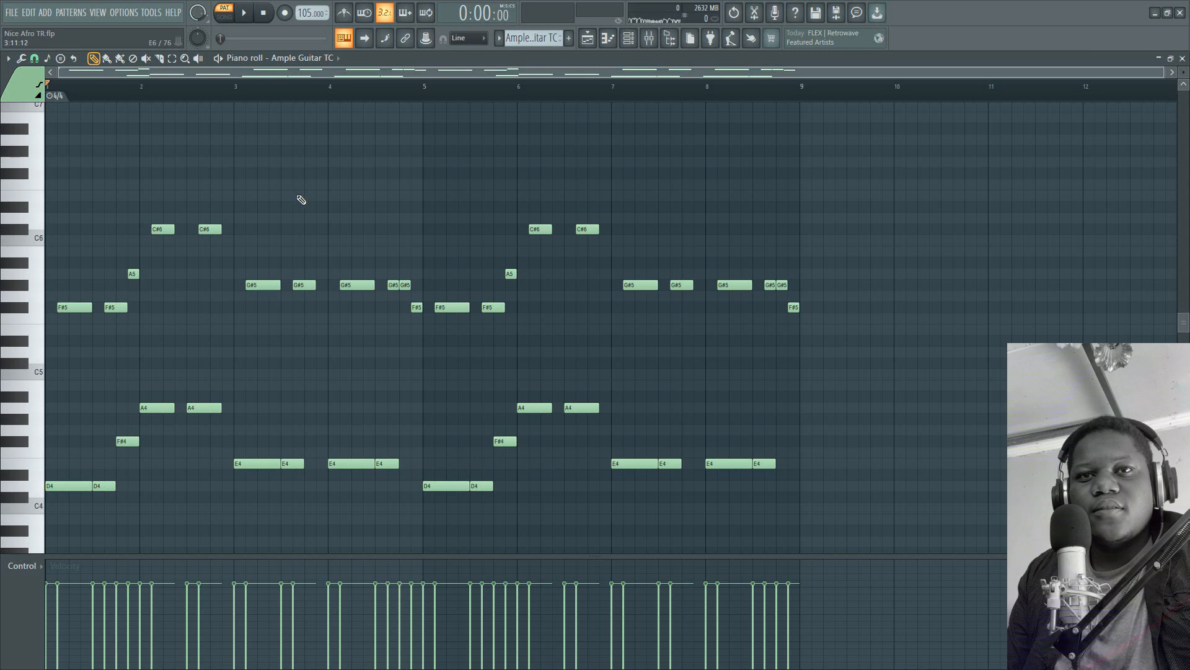
pyautogui.press('space')
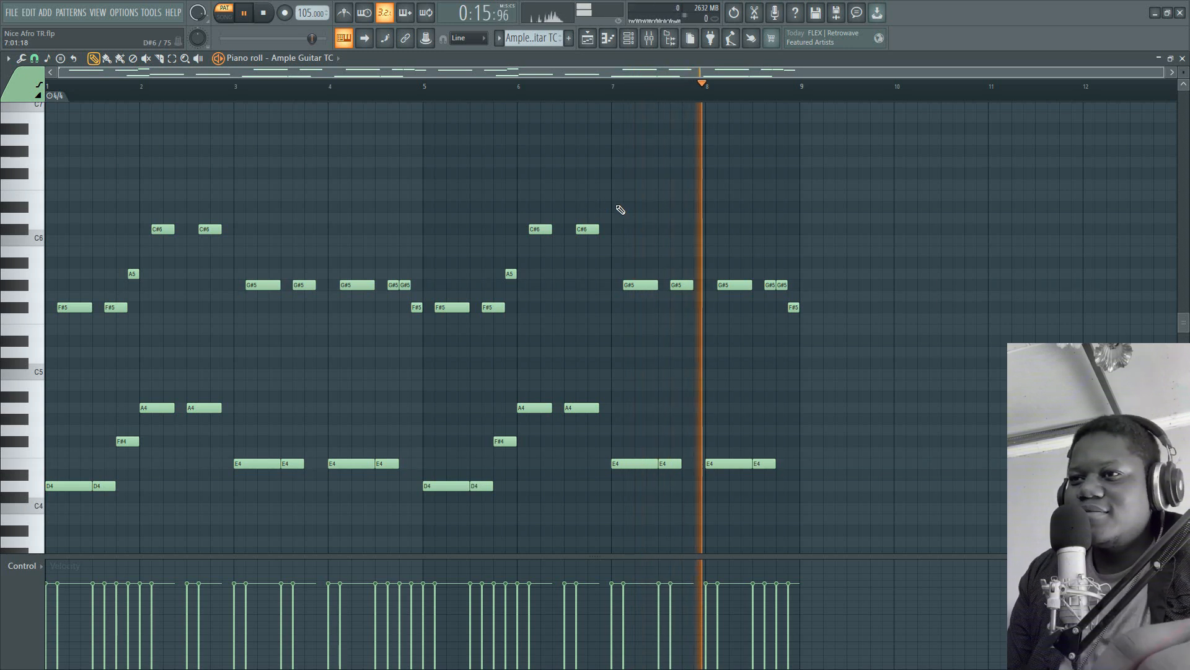
pyautogui.press('space')
# - Inspect the Fruity Reeverb 2 and Pro-Q 3 effects on the Strings Section mixer track
pyautogui.click(649, 38)
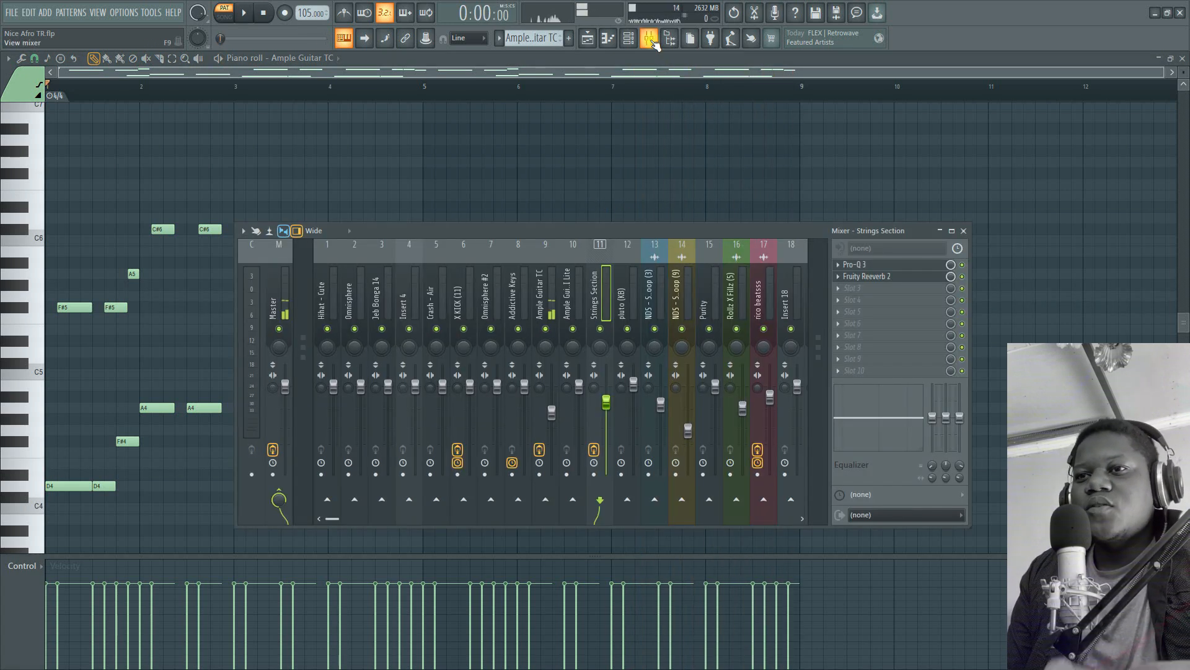
pyautogui.click(886, 276)
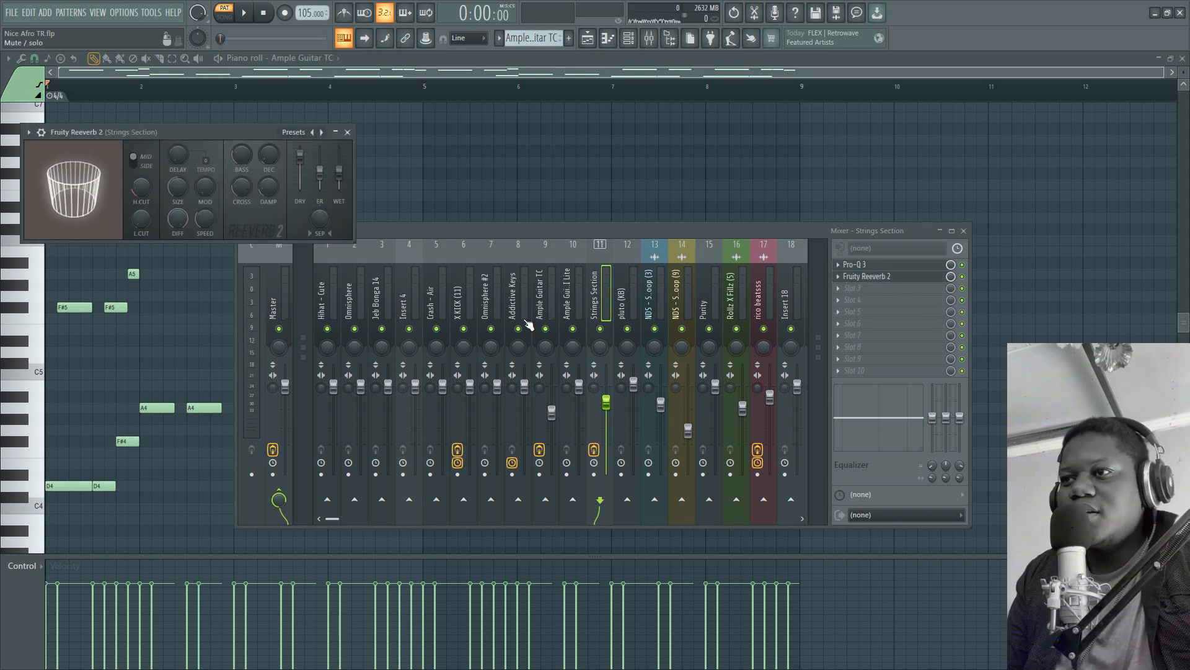
pyautogui.click(866, 267)
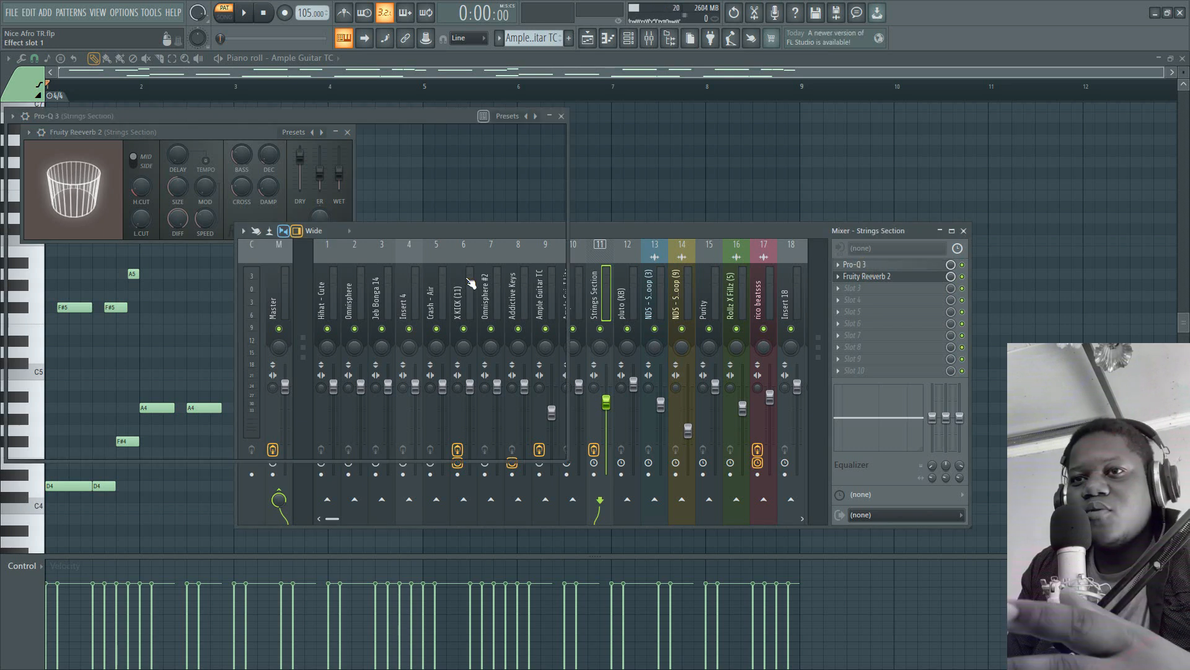
pyautogui.click(726, 156)
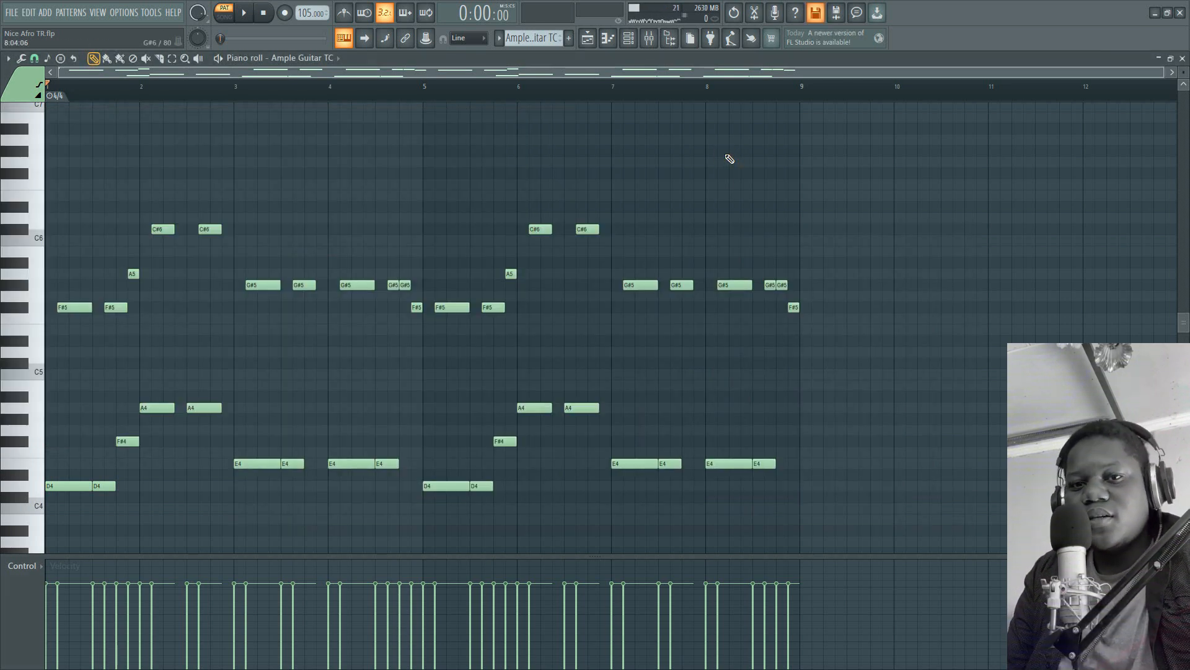
# - In the playlist, leave only Tracks 1 and 2 active and play the song from bar 9
pyautogui.click(604, 39)
pyautogui.scroll(-3, 603, 223)
pyautogui.scroll(3, 603, 222)
pyautogui.scroll(-6, 603, 222)
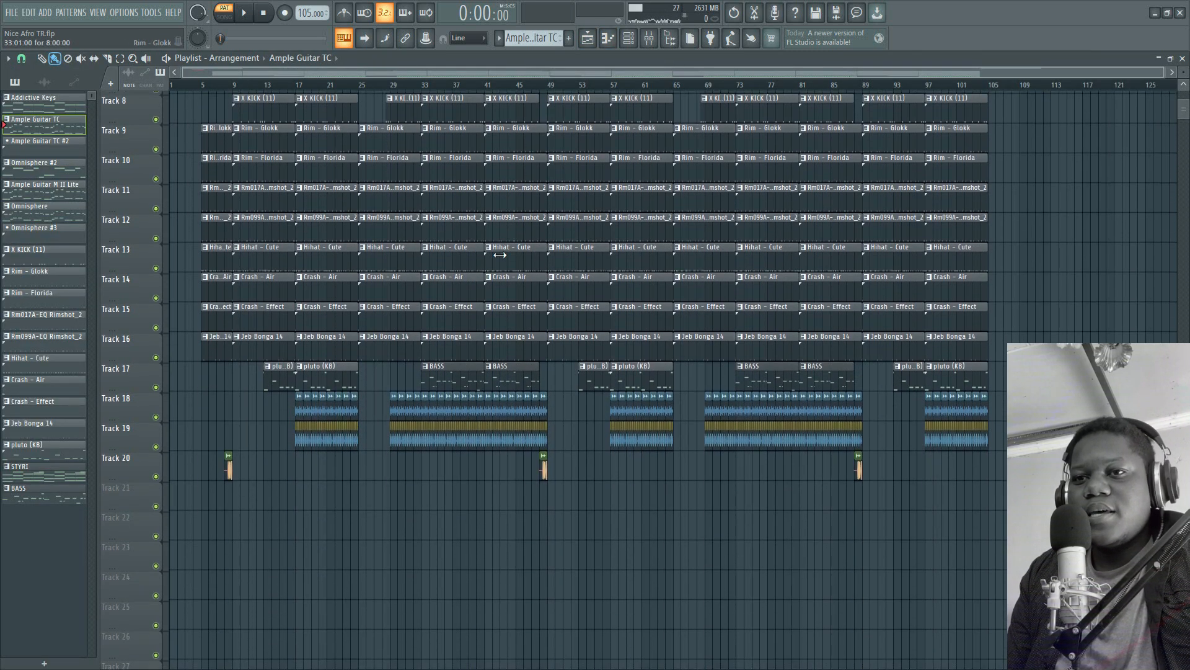
pyautogui.scroll(7, 499, 254)
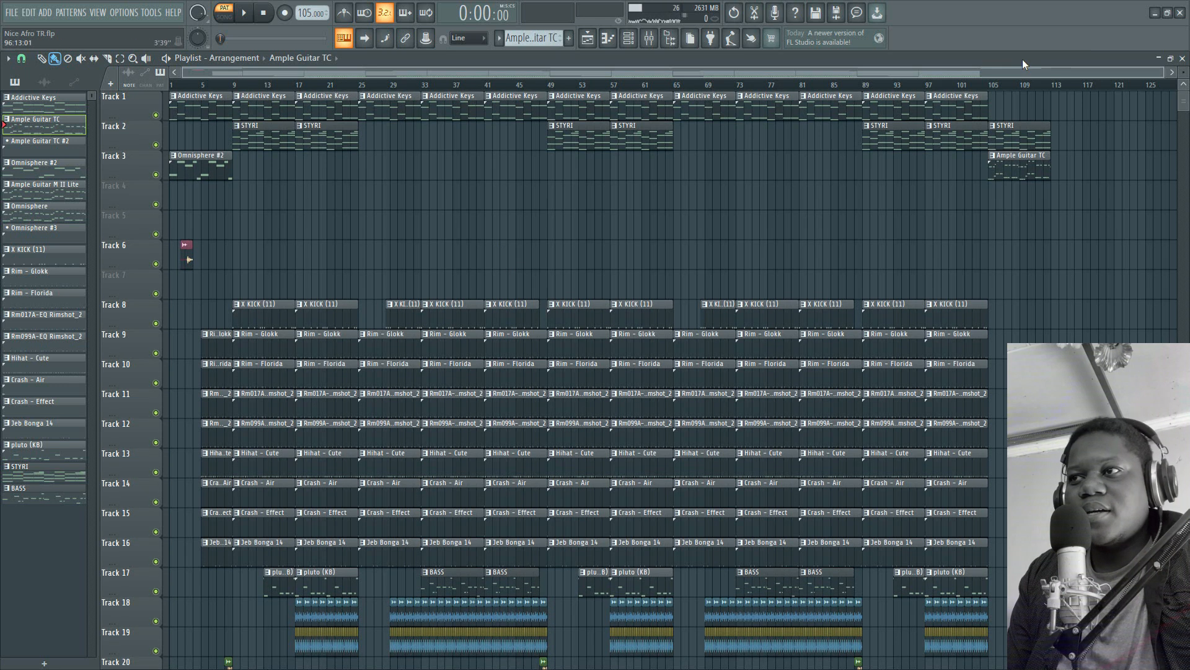
pyautogui.click(237, 96)
pyautogui.click(239, 88)
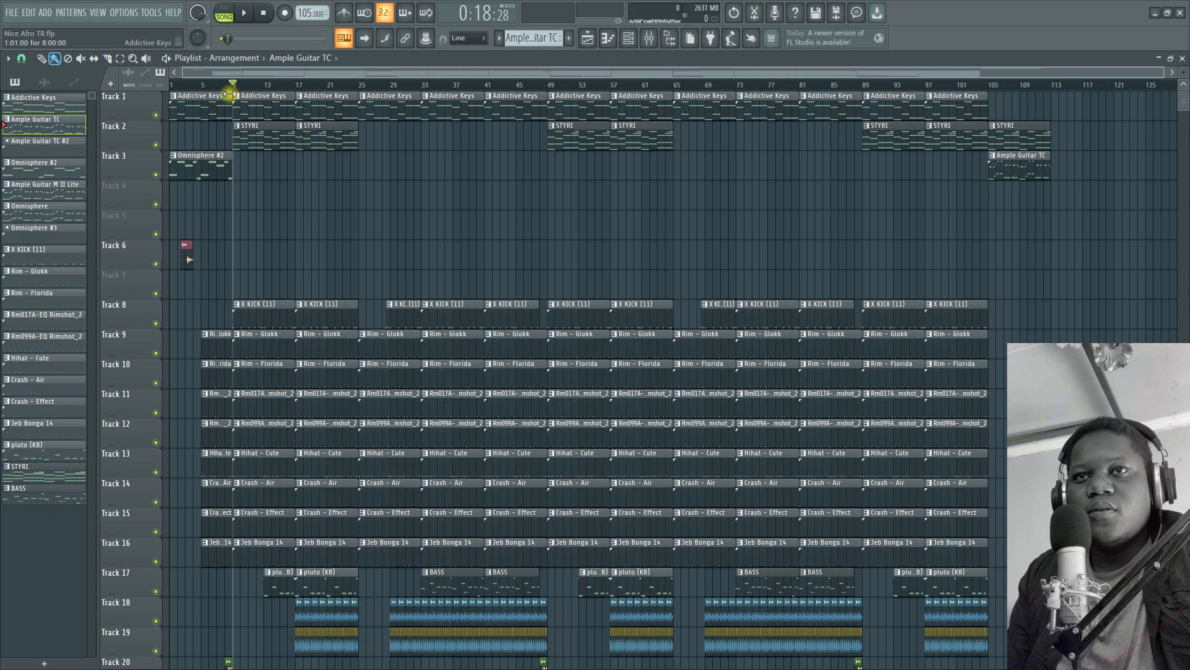
pyautogui.rightClick(155, 116)
pyautogui.click(156, 145)
pyautogui.press('space')
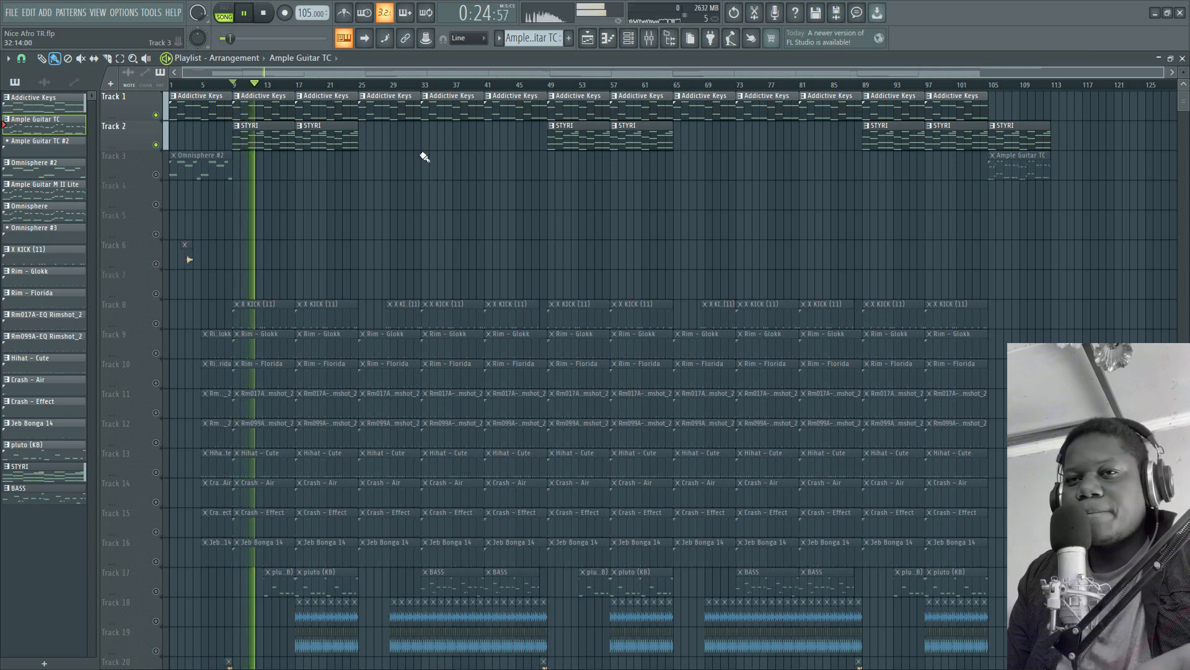
pyautogui.press('space')
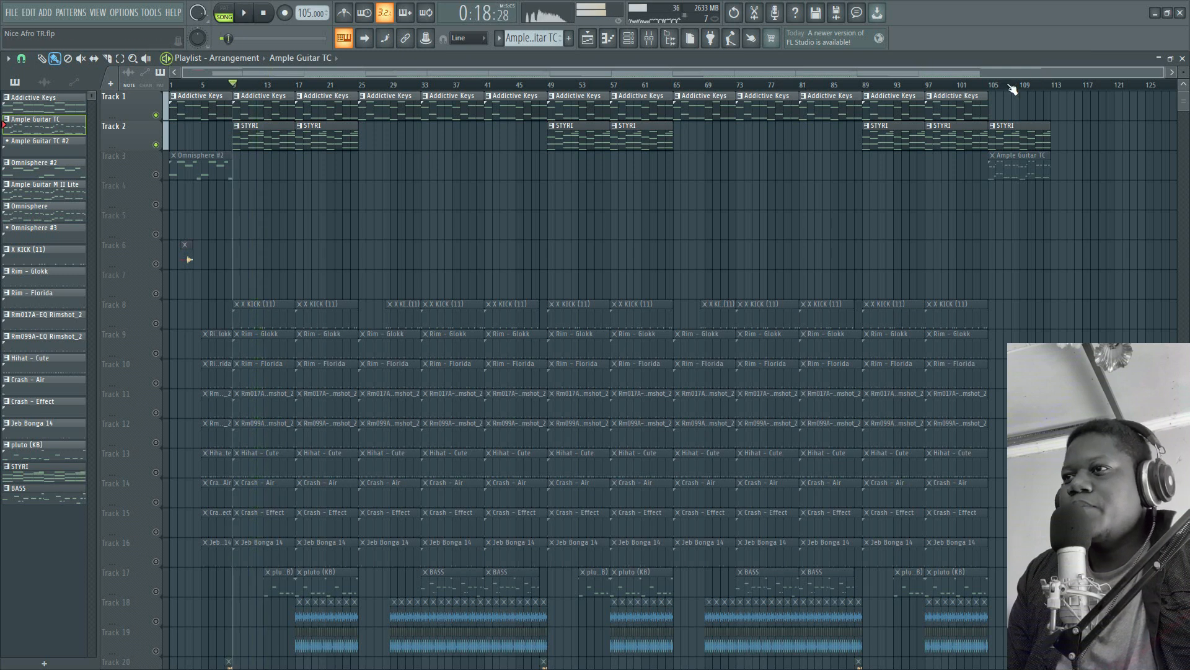
# - Unmute Track 3 and play the ending section with the Ample Guitar TC clip from bar 105
pyautogui.click(156, 174)
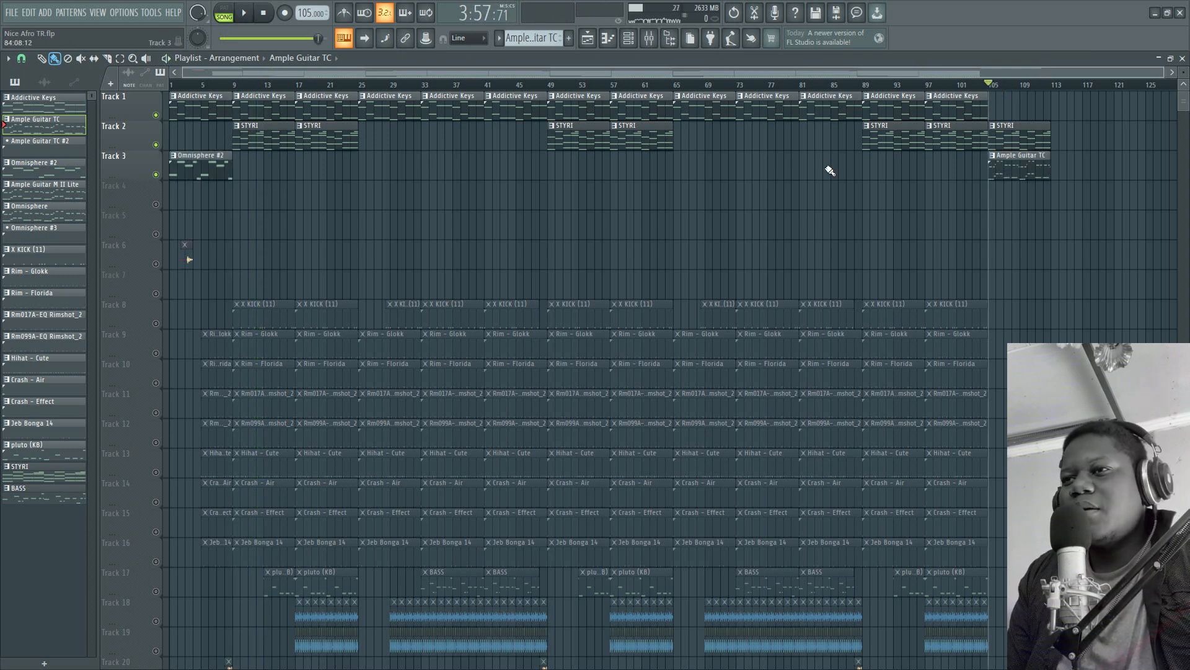
pyautogui.press('space')
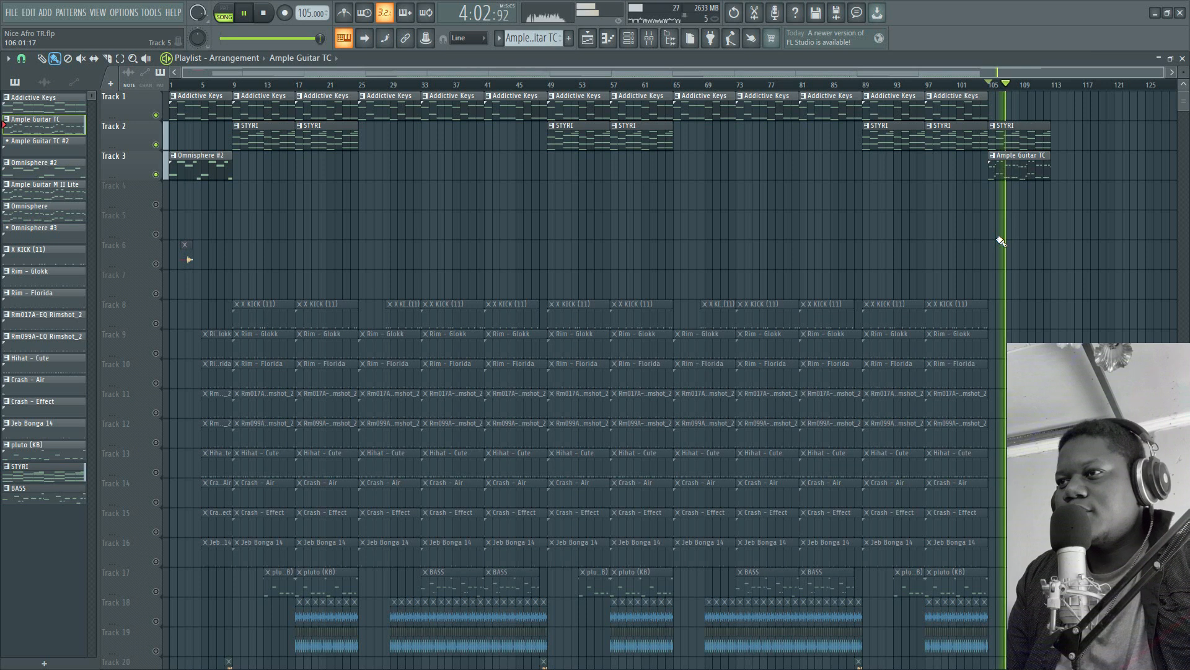
pyautogui.press('space')
# - Set the song position to bar 9 and solo the X KICK (11) clips on Track 8
pyautogui.scroll(-4, 335, 108)
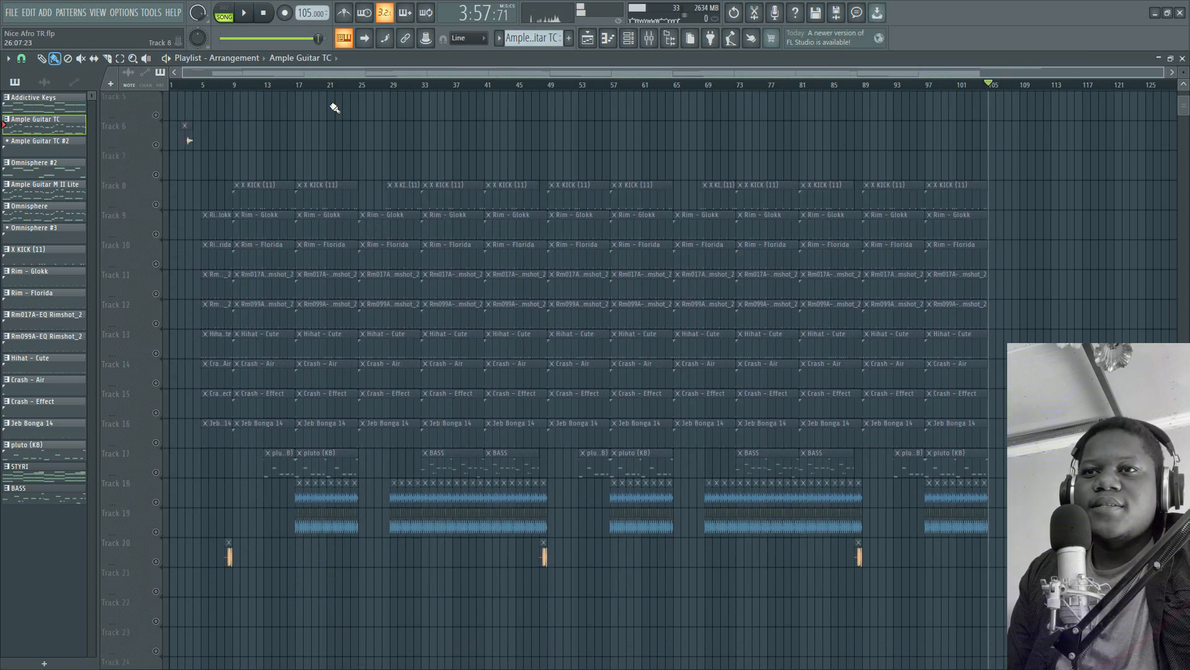
pyautogui.click(235, 89)
pyautogui.scroll(6, 235, 87)
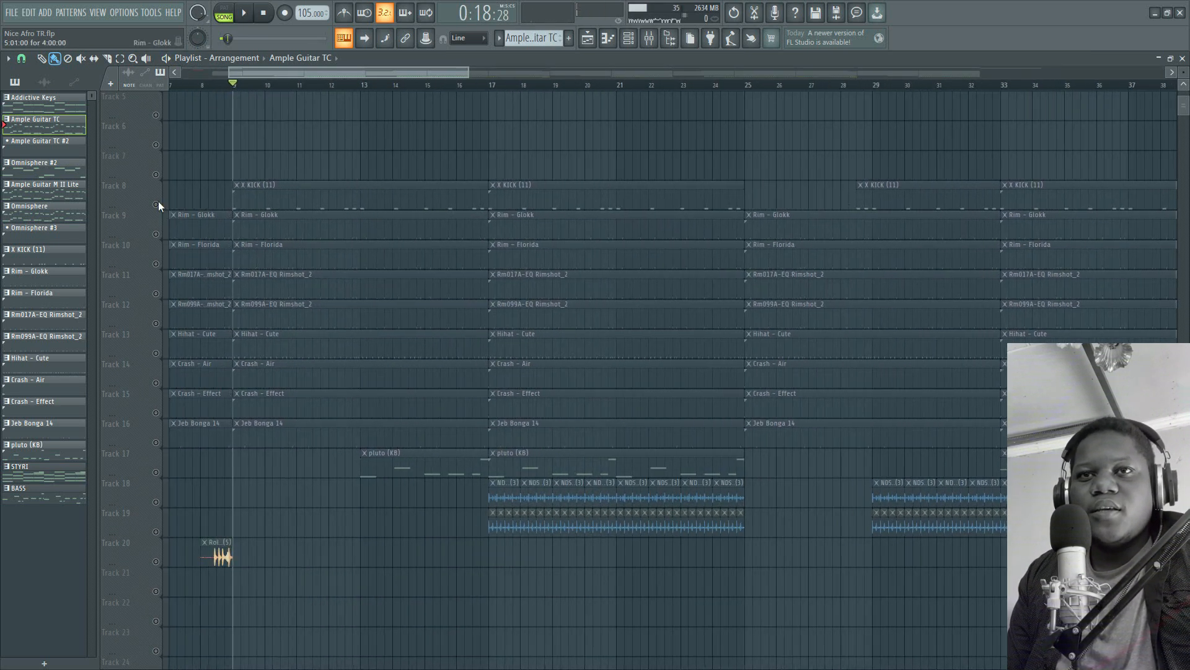
pyautogui.scroll(4, 308, 155)
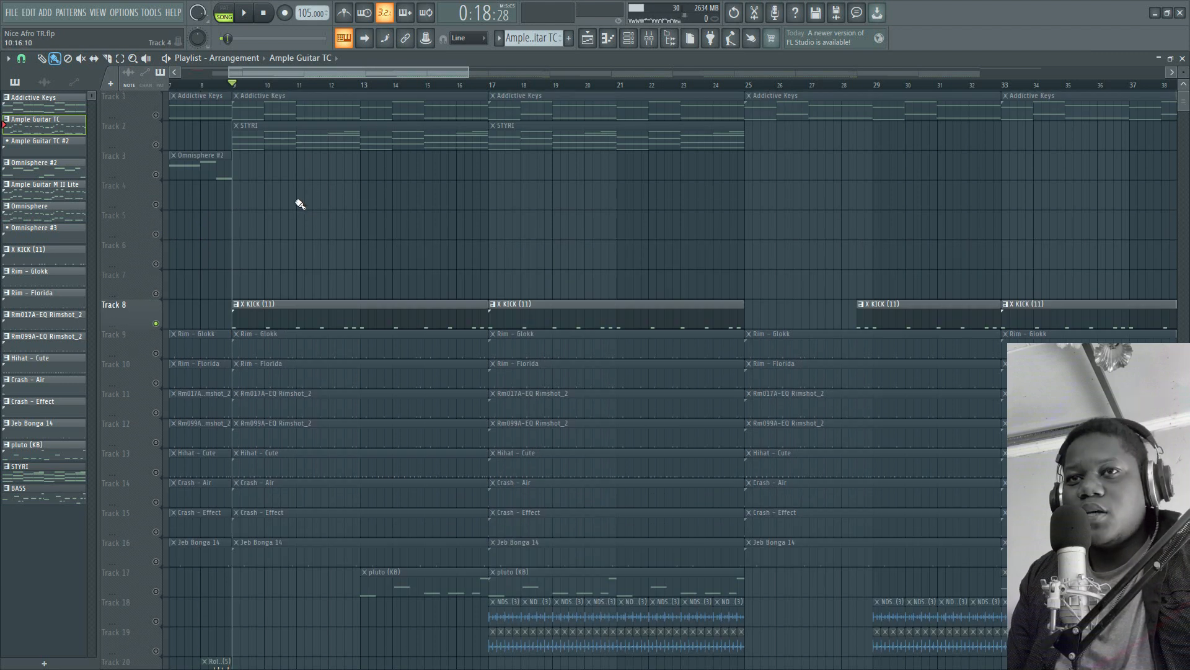
pyautogui.scroll(-3, 300, 204)
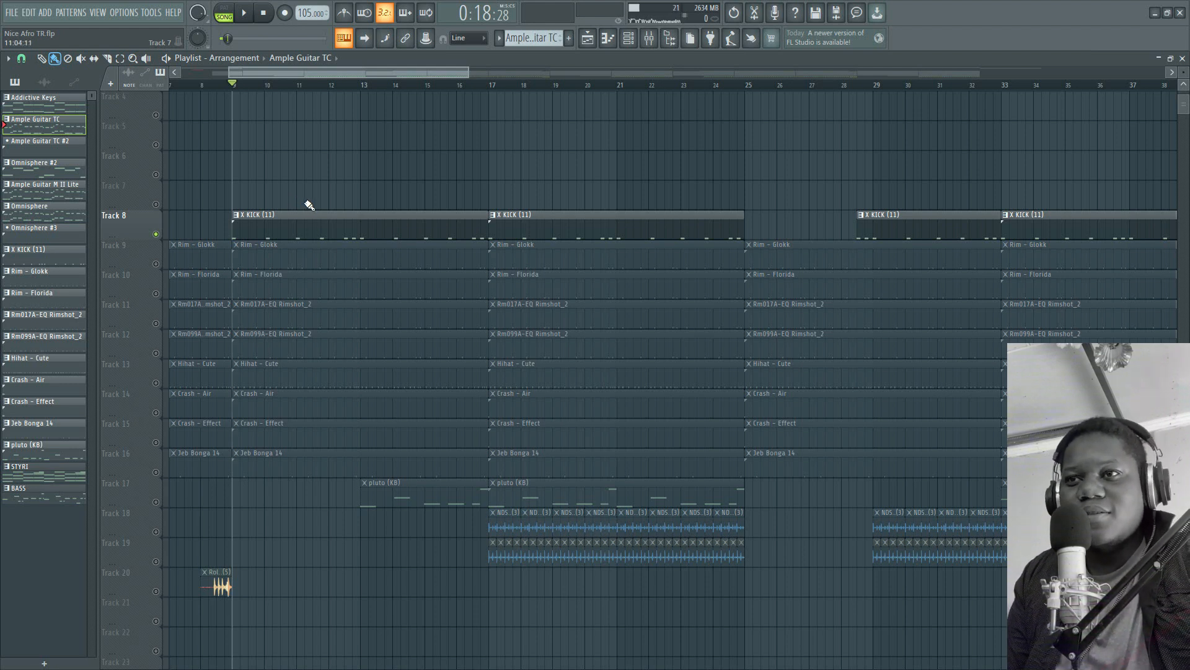
pyautogui.scroll(-1, 308, 205)
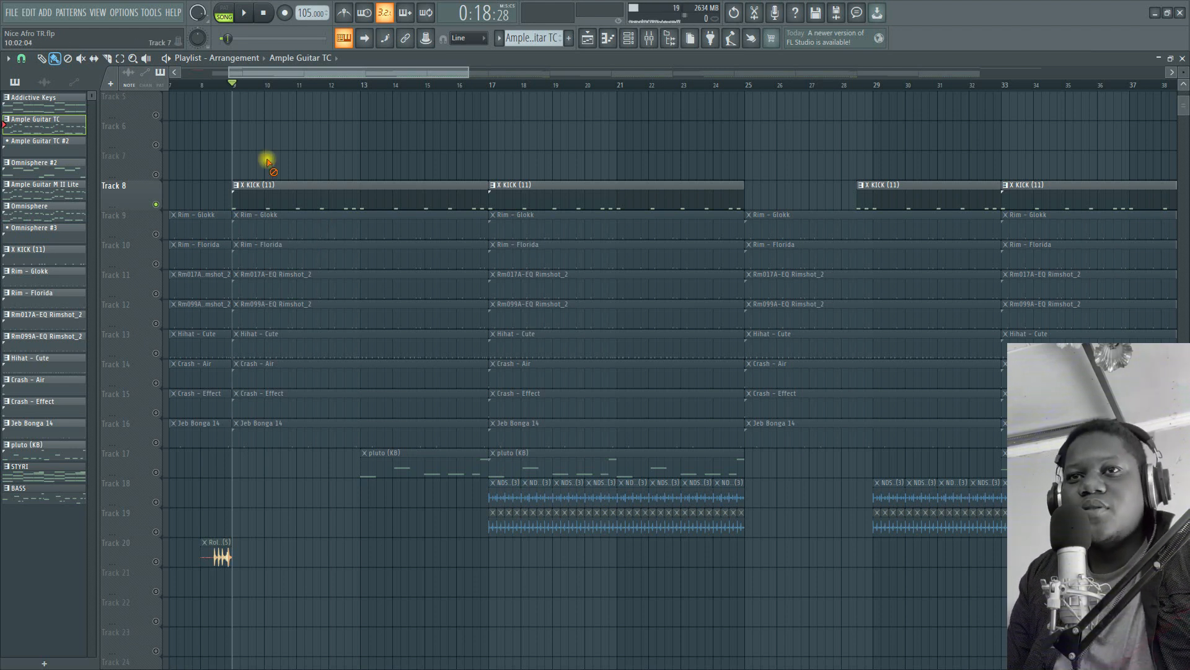
# - Play the soloed kick from bar 9 while viewing the X KICK (11) pattern's notes in the piano roll
pyautogui.press('space')
pyautogui.doubleClick(314, 193)
pyautogui.moveTo(337, 72); pyautogui.dragTo(86, 71)
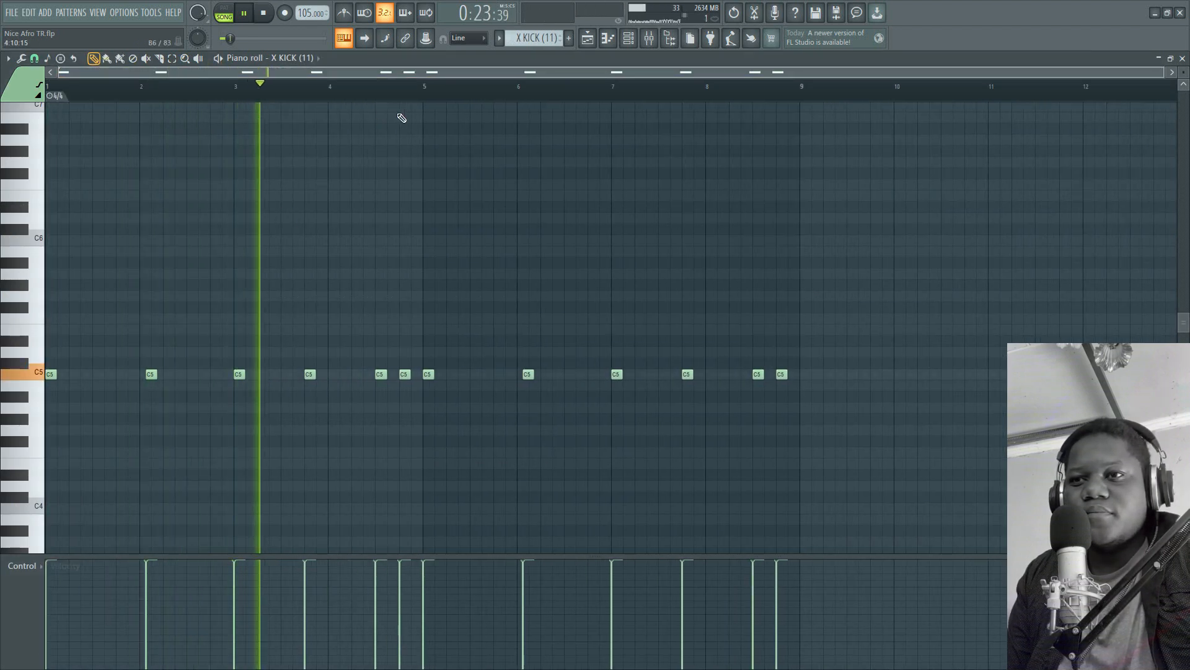
pyautogui.scroll(4, 534, 90)
pyautogui.scroll(-4, 533, 91)
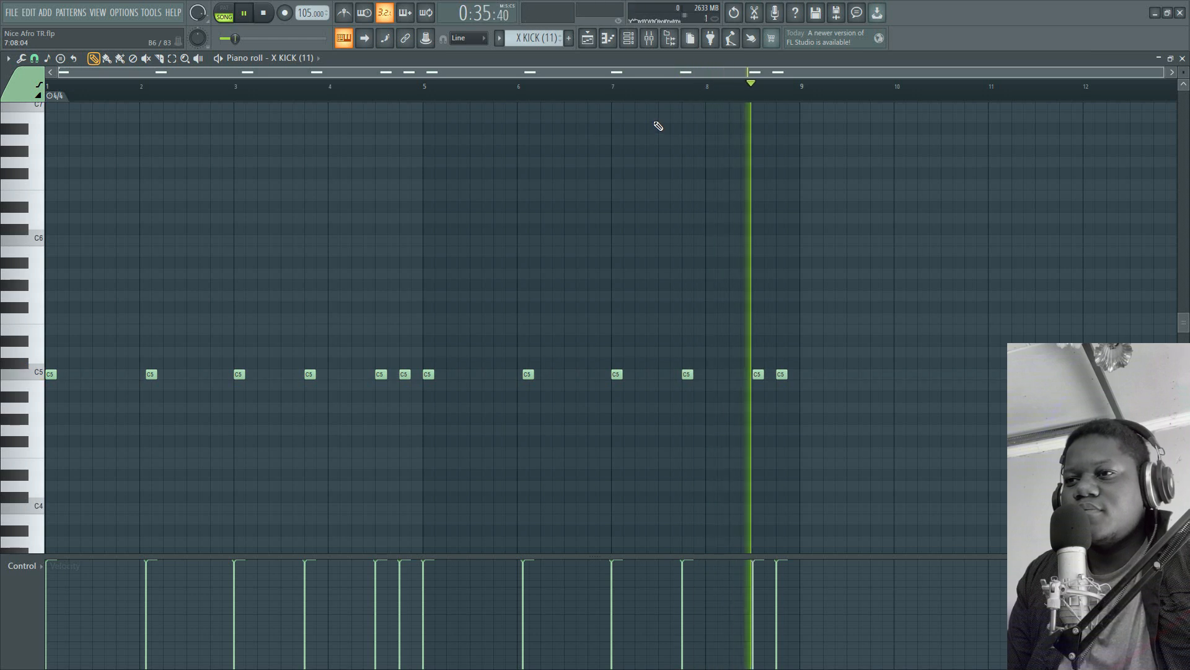
pyautogui.press('space')
pyautogui.click(587, 38)
# - Solo Track 9 and play its Rim - Glokk pattern from bar 9 while viewing the notes, including a closer look at their spacing
pyautogui.hotkey('ctrl', 's')
pyautogui.click(157, 237)
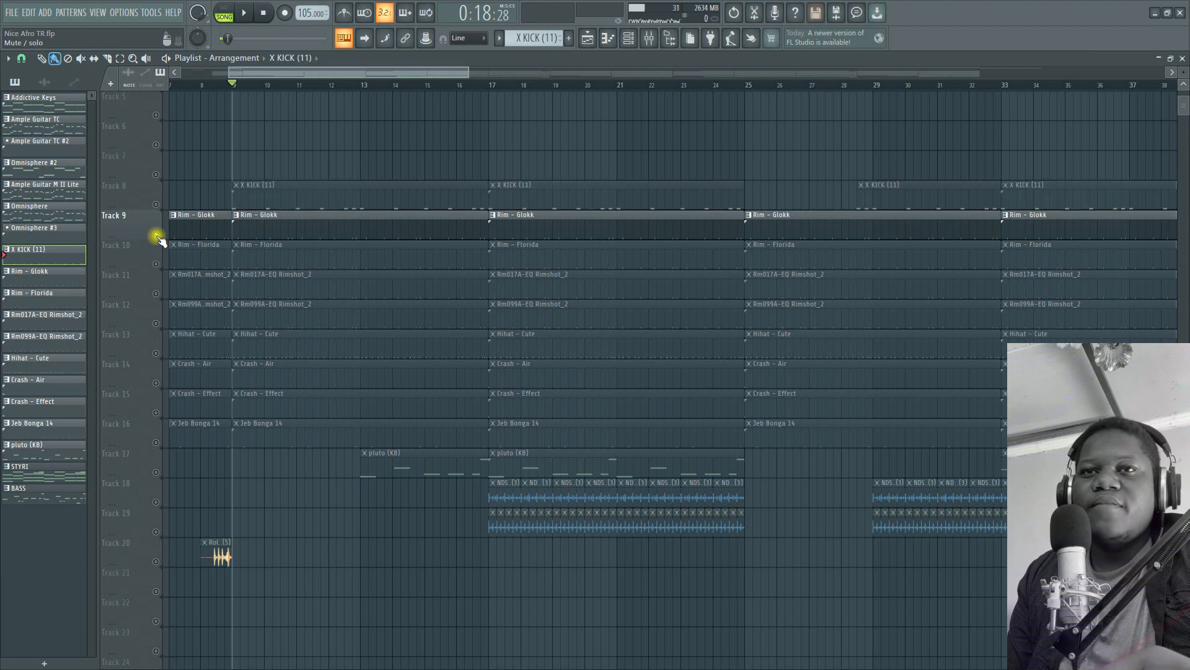
pyautogui.scroll(3, 235, 84)
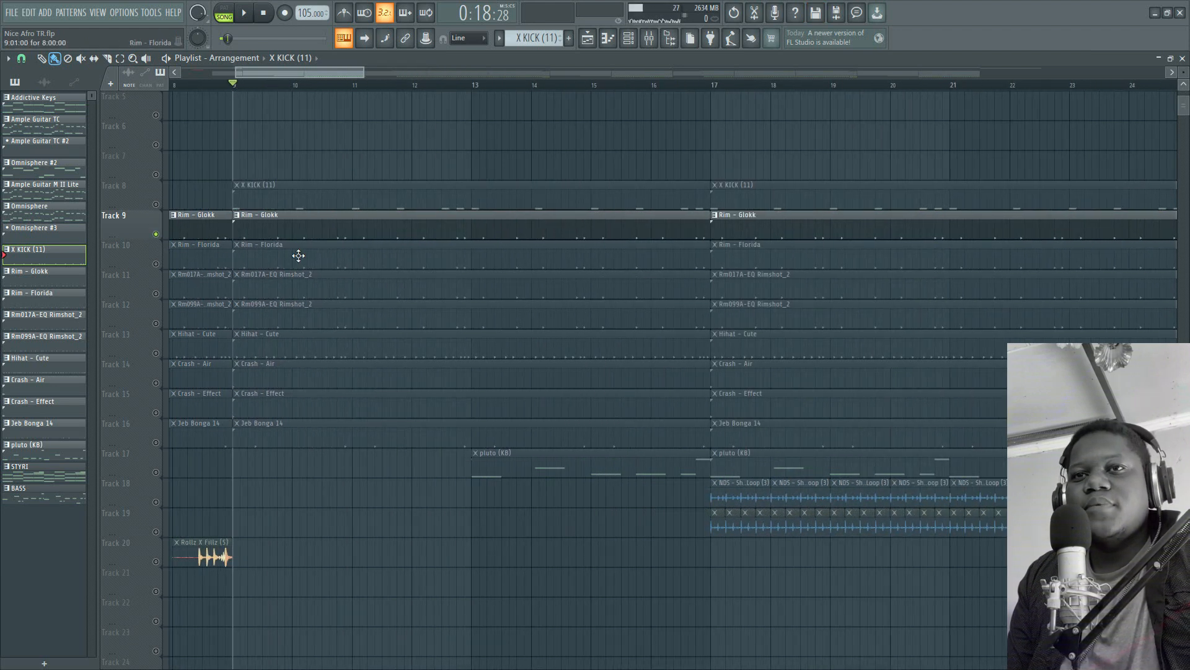
pyautogui.doubleClick(283, 231)
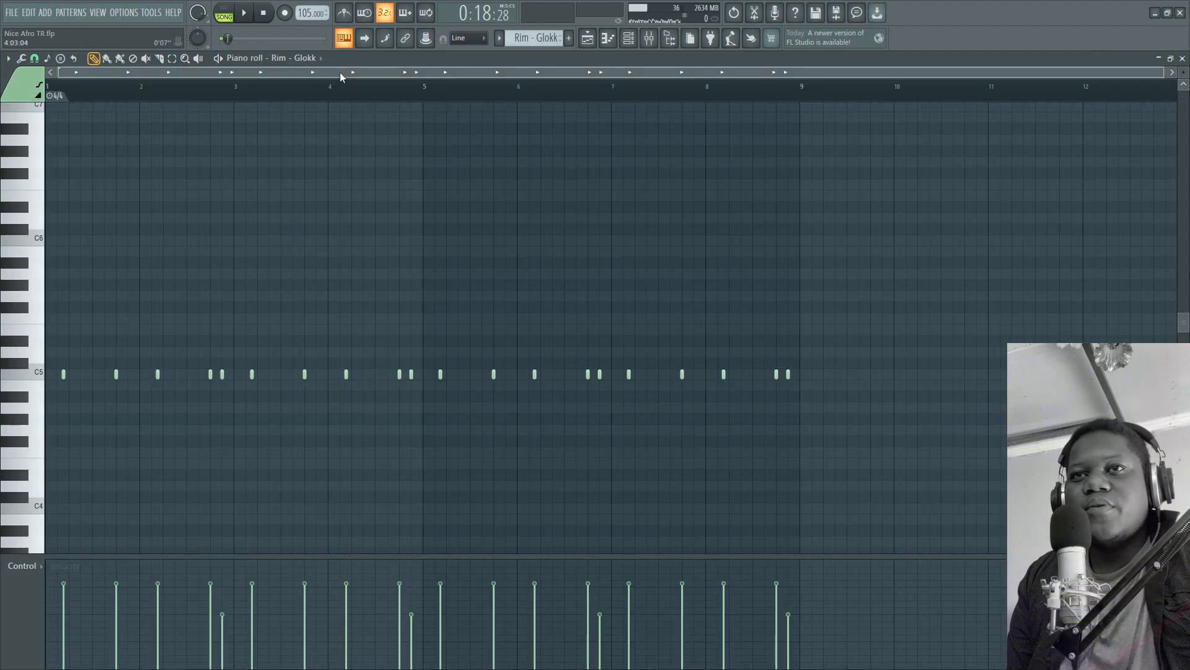
pyautogui.press('space')
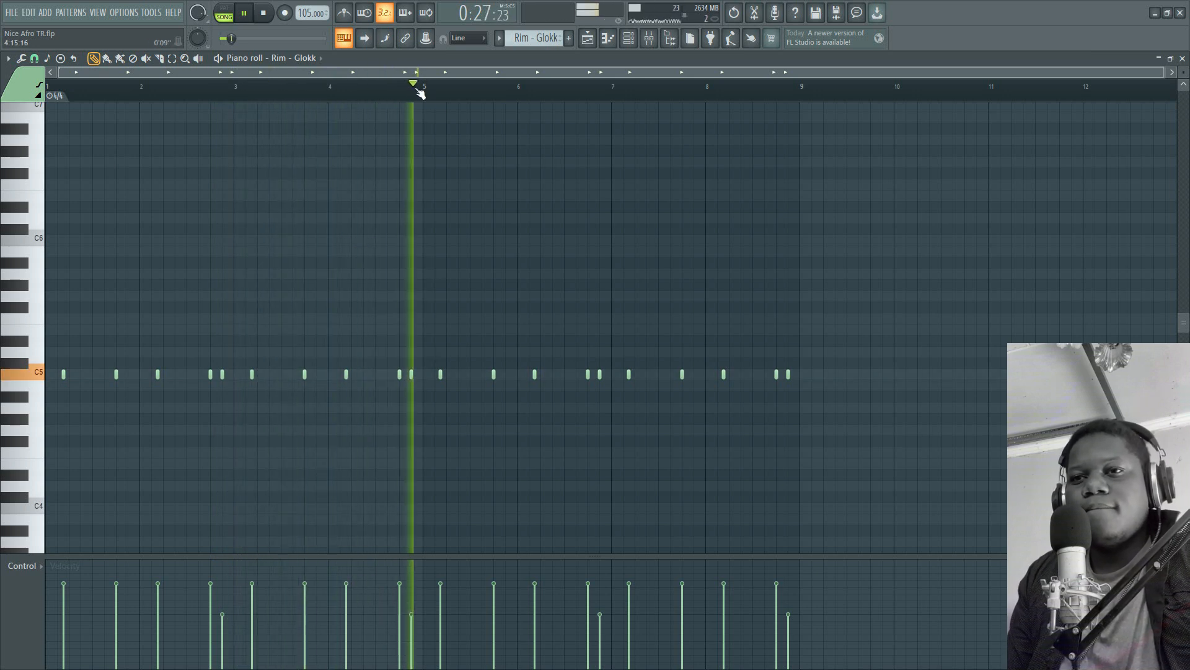
pyautogui.press('space')
pyautogui.scroll(4, 417, 93)
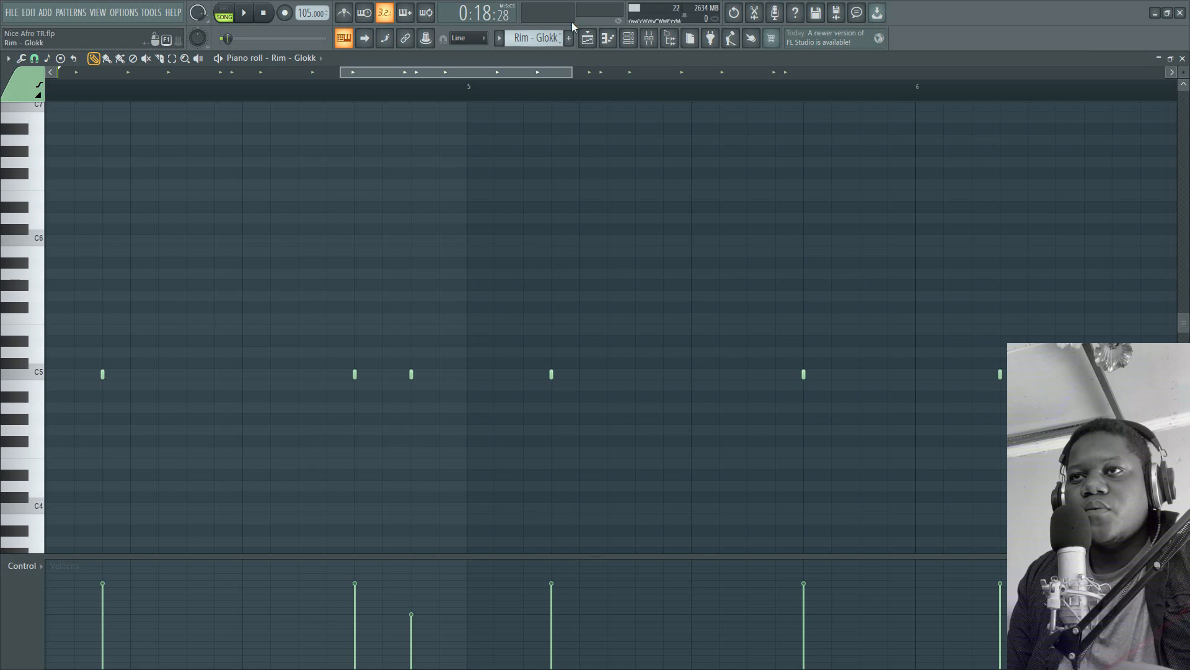
pyautogui.click(588, 41)
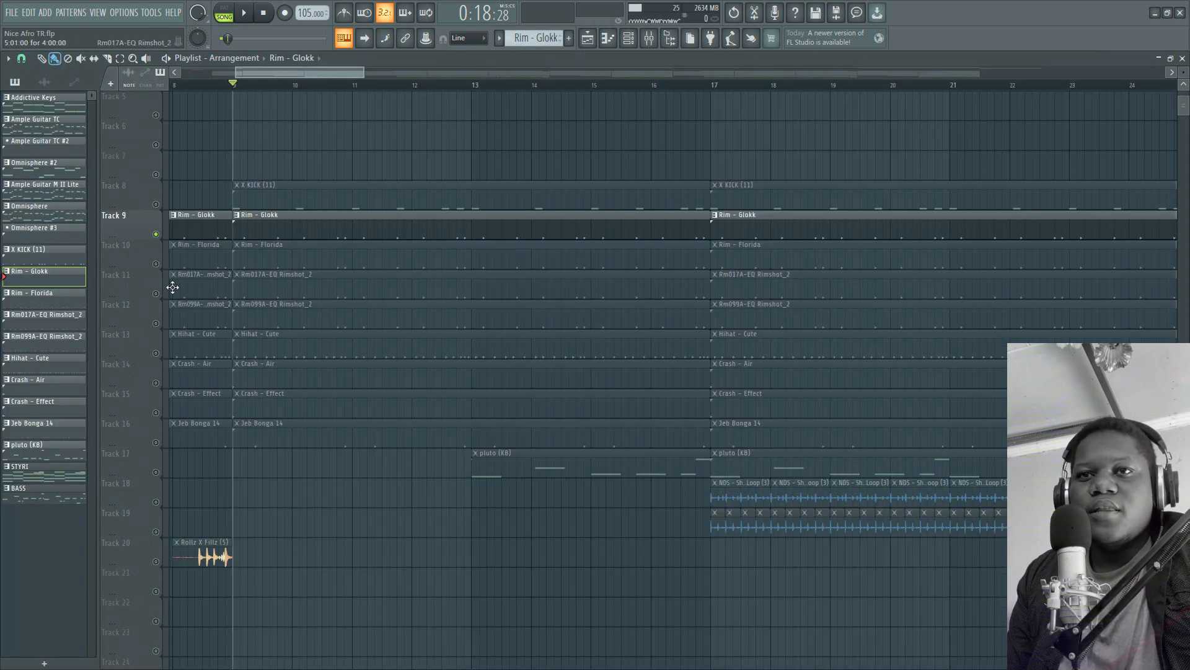
# - Open the Rim - Florida pattern from Track 10 and play it from bar 9 with that track soloed
pyautogui.doubleClick(274, 258)
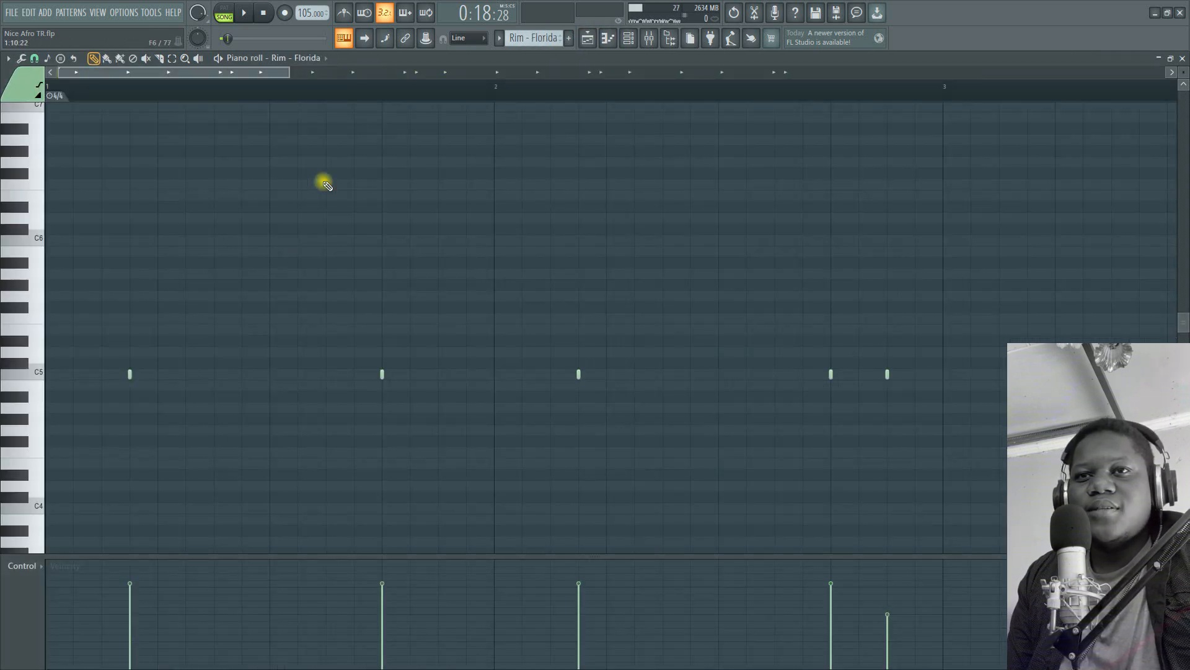
pyautogui.press('space')
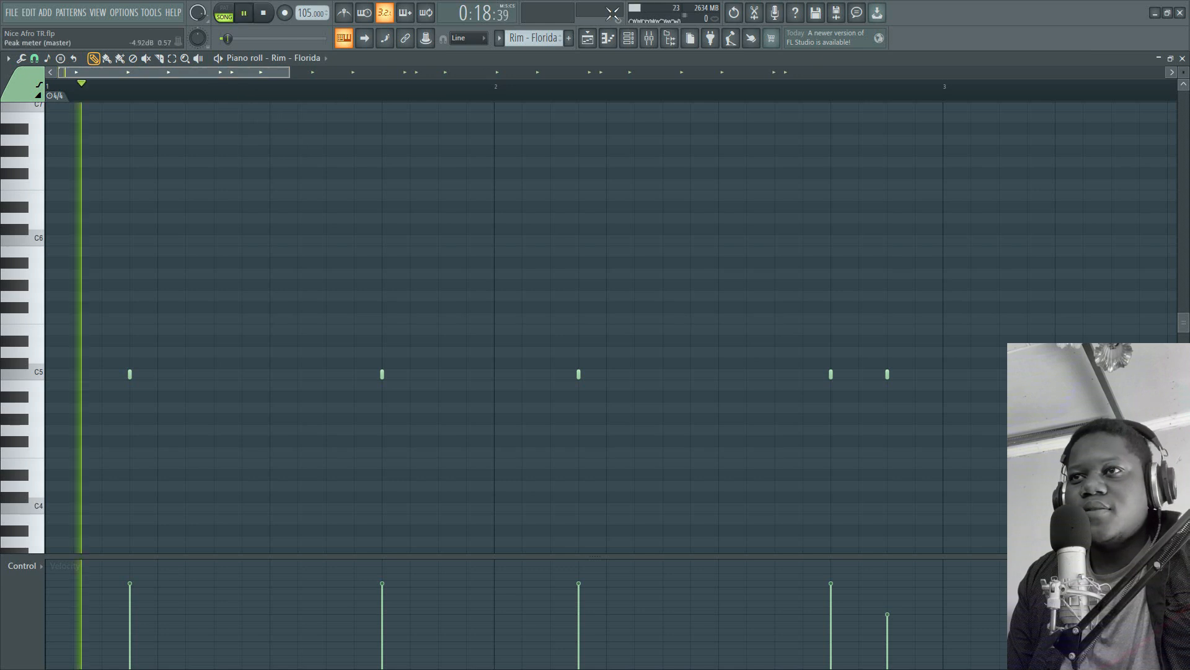
pyautogui.scroll(-4, 465, 99)
pyautogui.scroll(-2, 465, 98)
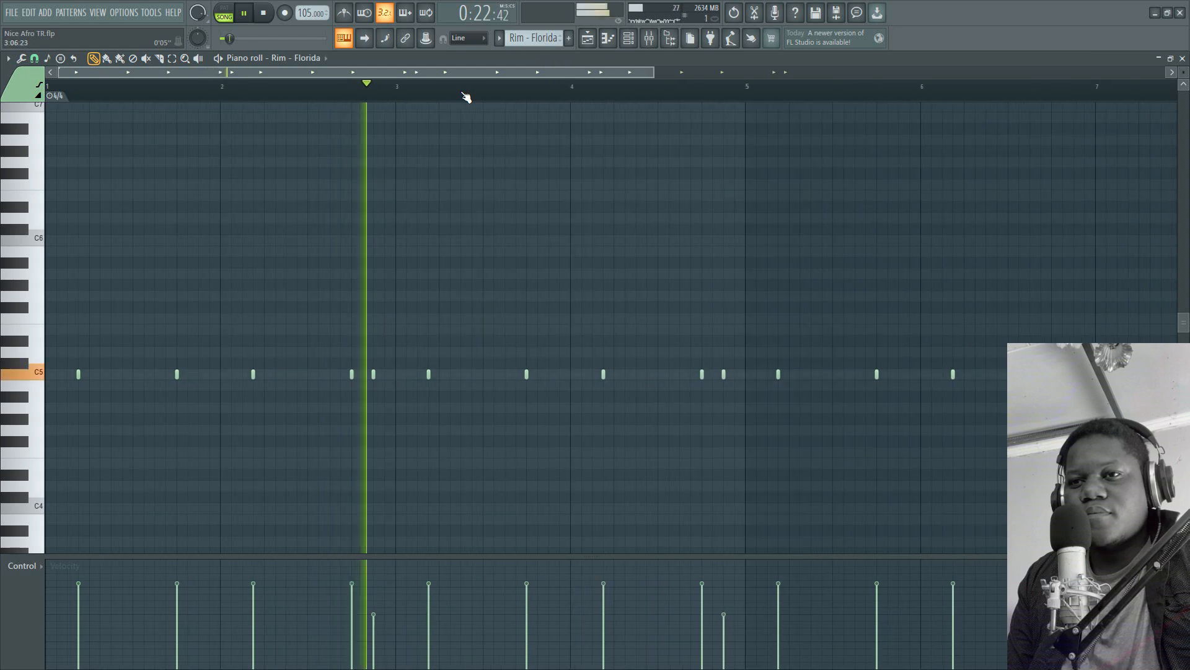
pyautogui.press('space')
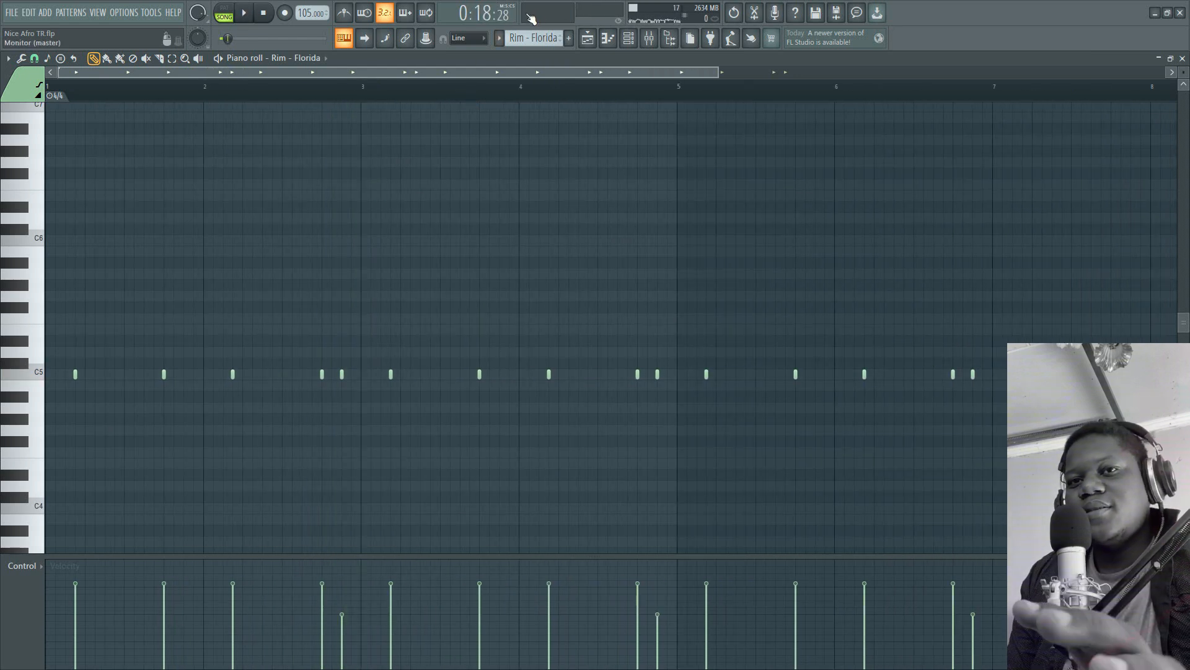
pyautogui.click(587, 38)
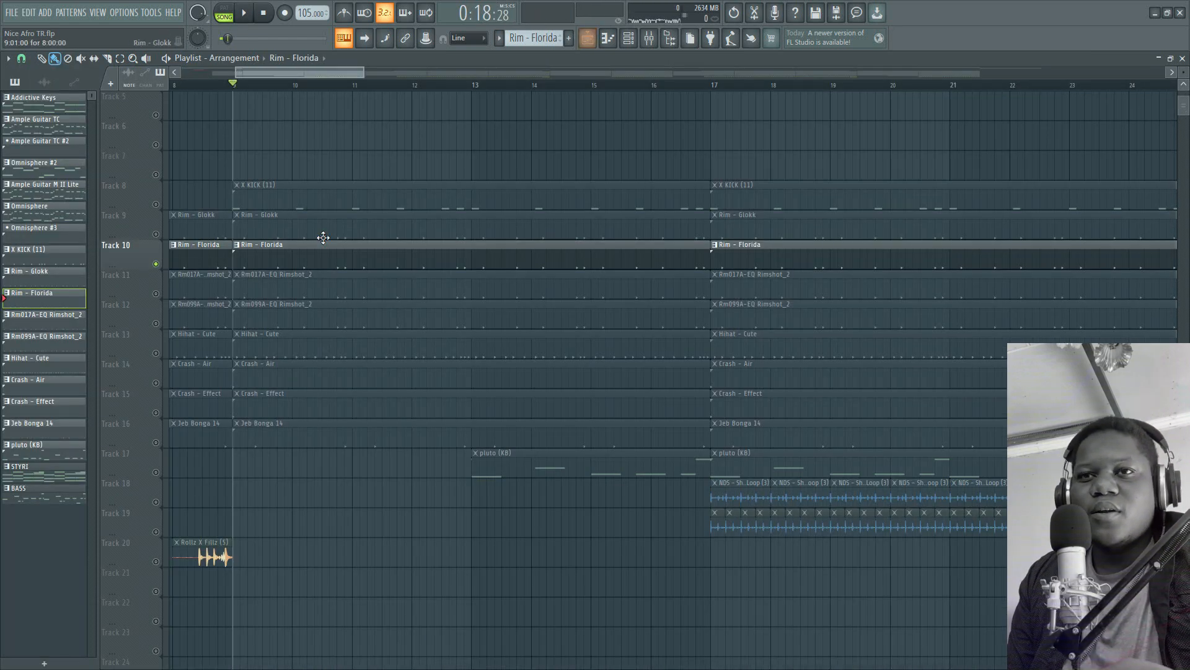
# - Solo Track 11 and play its Rm017A-EQ Rimshot_2 pattern from bar 9 while viewing the notes
pyautogui.keyDown('ctrl'); pyautogui.click(156, 294); pyautogui.keyUp('ctrl')
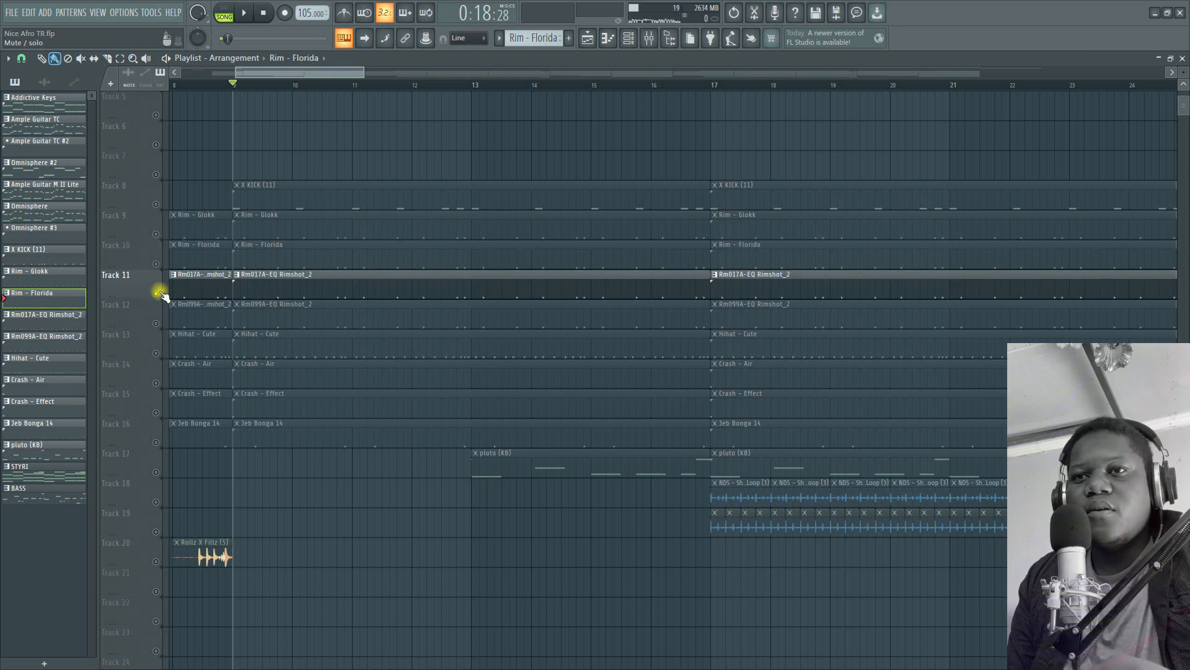
pyautogui.doubleClick(291, 285)
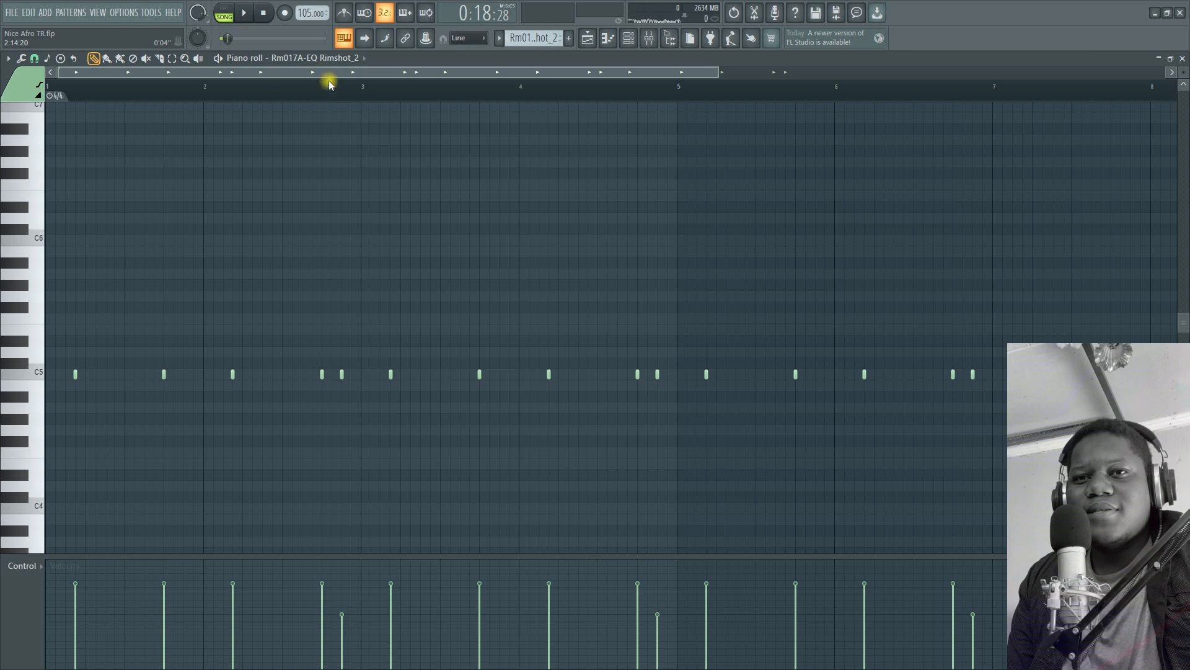
pyautogui.press('space')
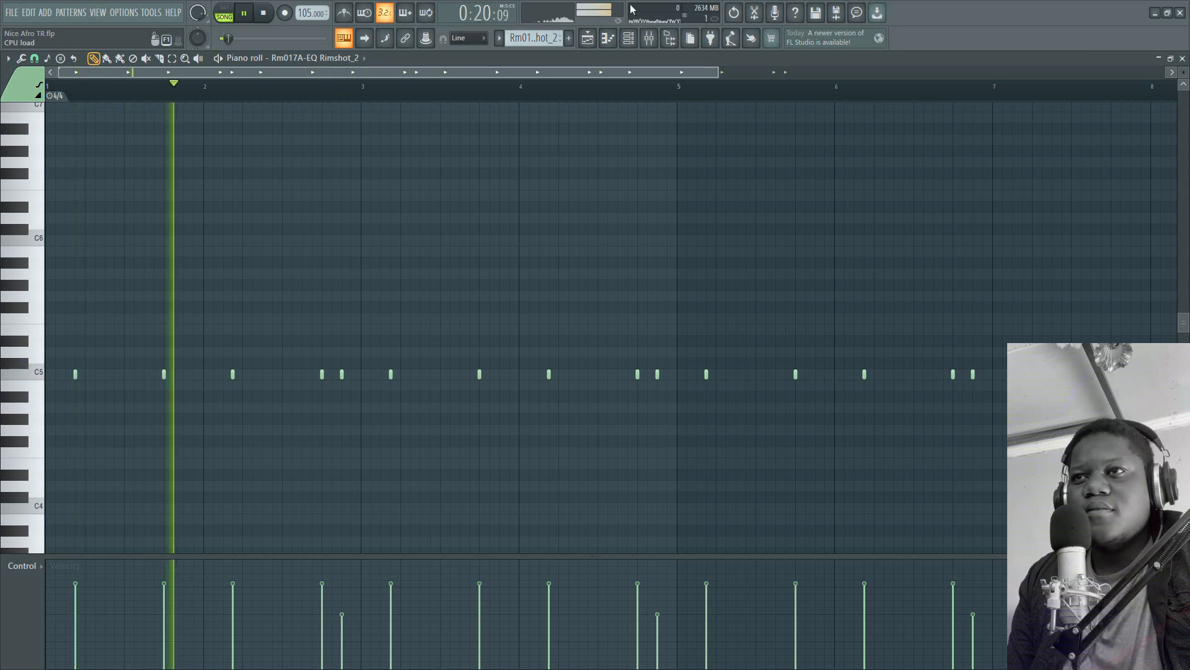
pyautogui.click(589, 39)
pyautogui.press('space')
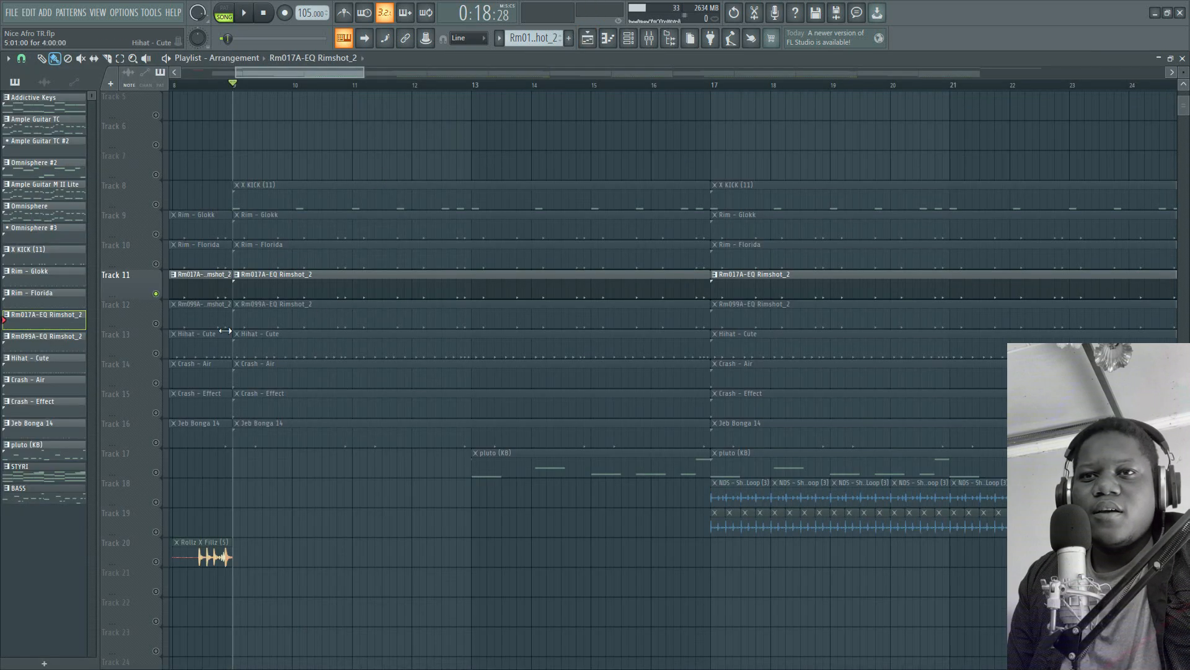
# - Solo Track 12 and play its Rm099A-EQ Rimshot_2 pattern from bar 9 while viewing the notes
pyautogui.click(163, 328)
pyautogui.doubleClick(284, 312)
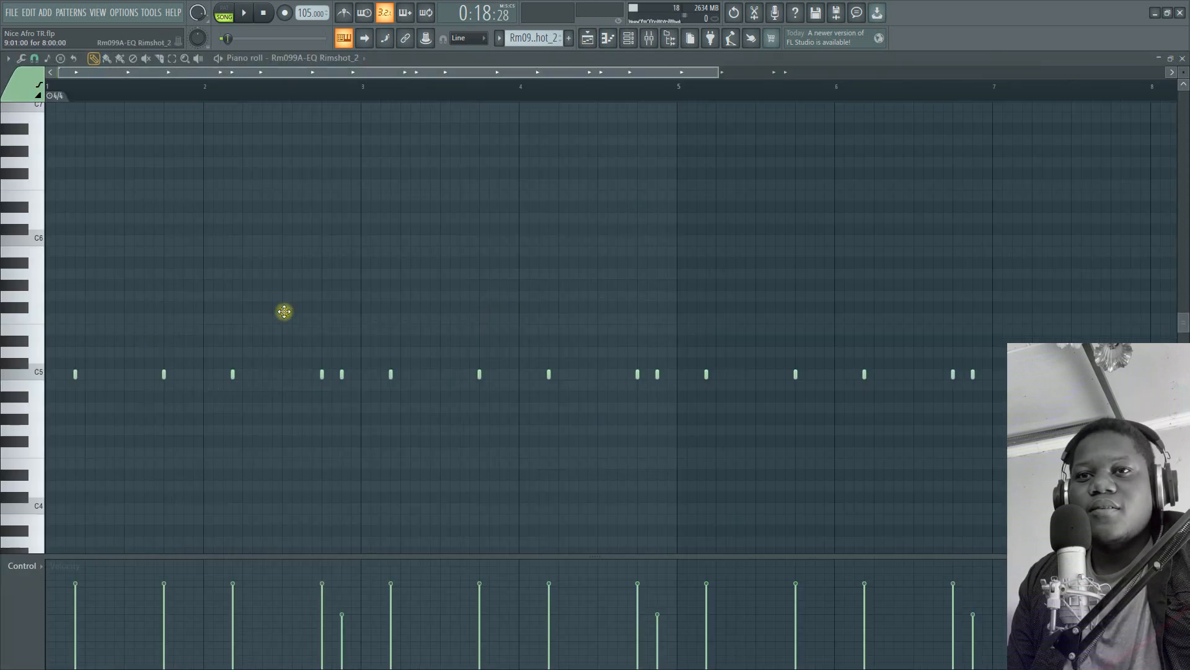
pyautogui.press('space')
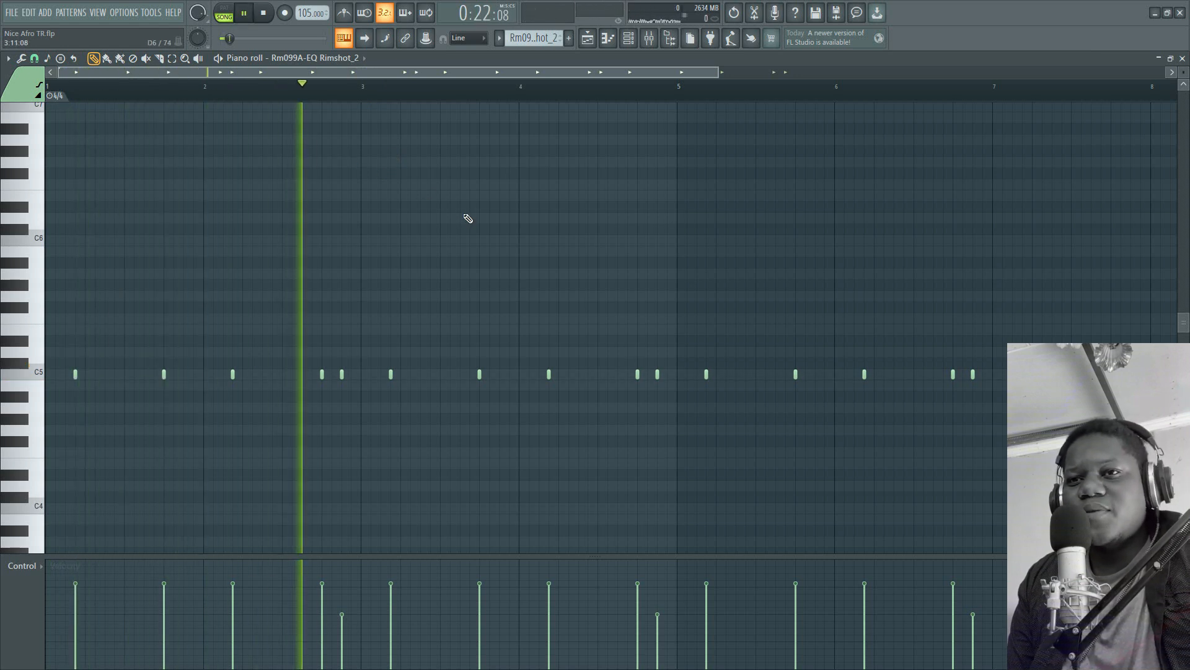
pyautogui.press('space')
pyautogui.click(583, 41)
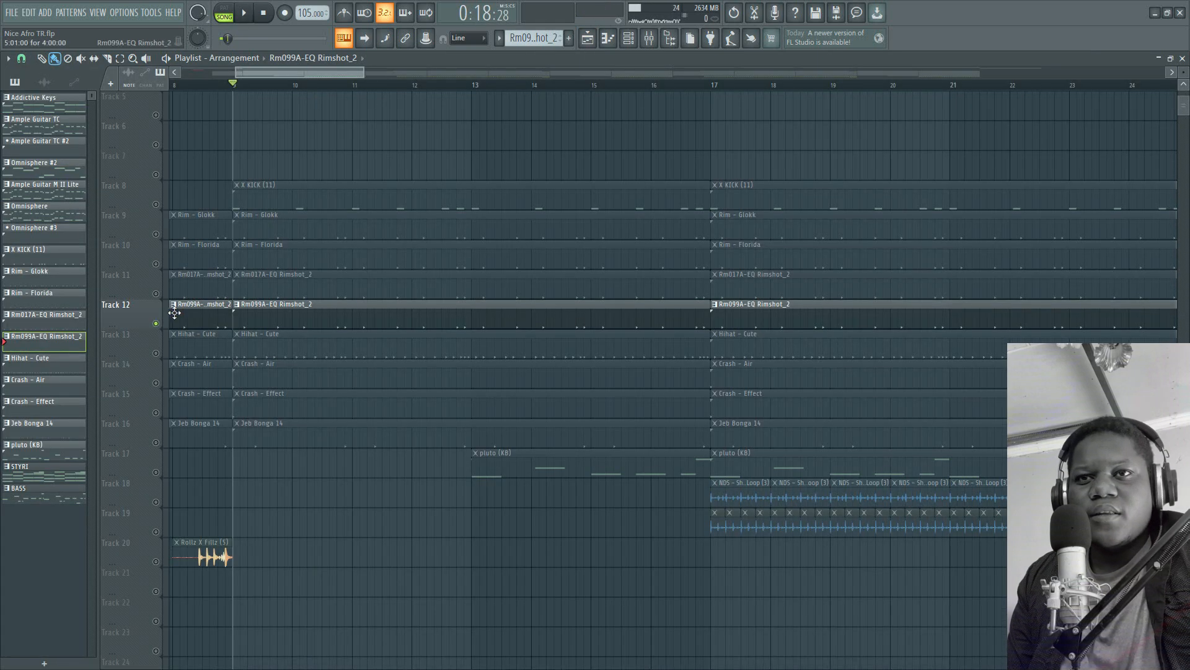
# - Play the four rim tracks, Tracks 9 to 12, together from bar 9, first alone and again with the Track 8 kick unmuted
pyautogui.moveTo(163, 300); pyautogui.dragTo(158, 226)
pyautogui.press('space')
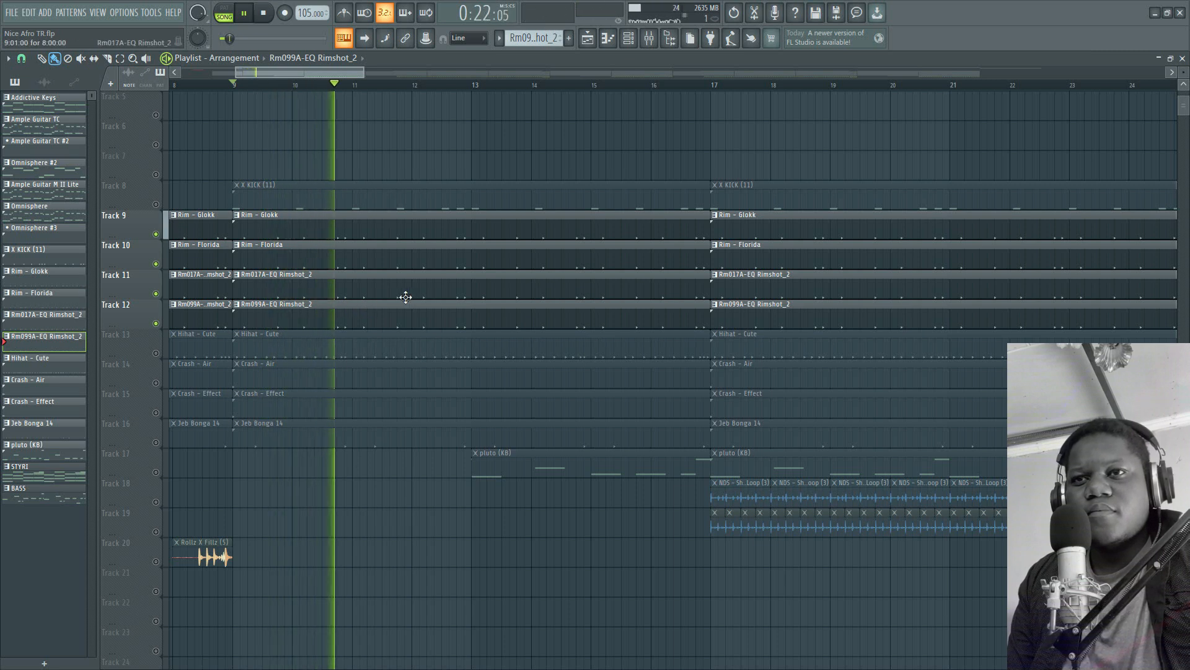
pyautogui.press('space')
pyautogui.click(157, 204)
pyautogui.press('space')
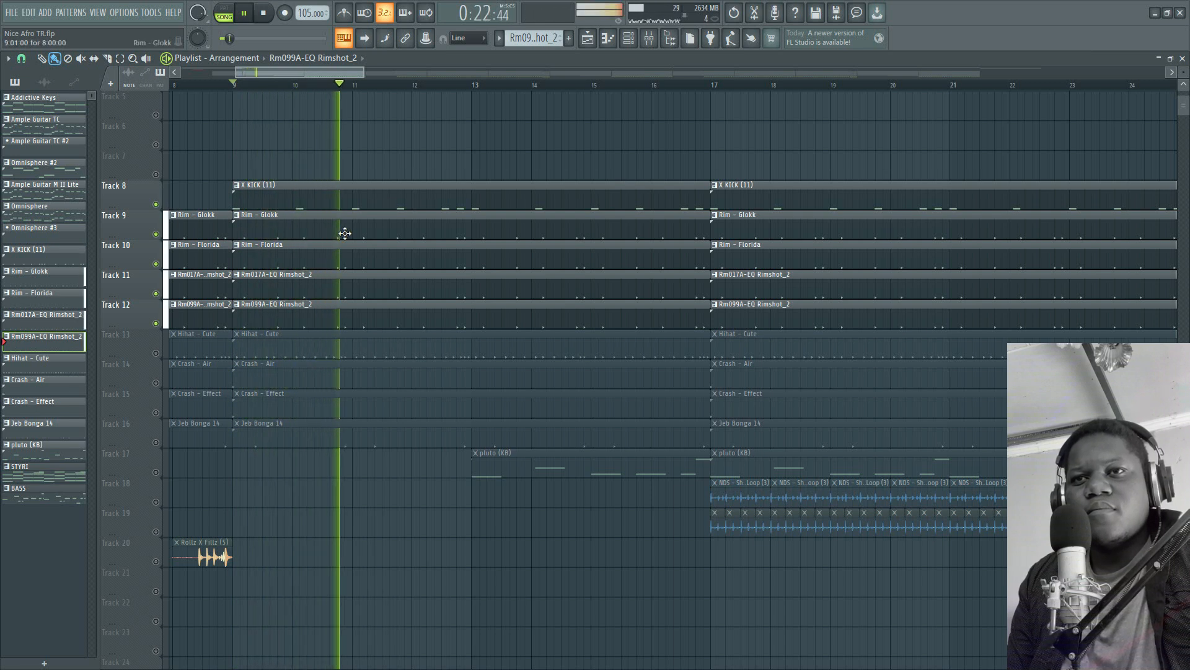
pyautogui.press('space')
# - Solo Track 13 and open its Hihat - Cute pattern zoomed in on the first bars of notes
pyautogui.rightClick(150, 351)
pyautogui.click(150, 351)
pyautogui.rightClick(155, 353)
pyautogui.doubleClick(255, 344)
pyautogui.click(527, 58)
pyautogui.moveTo(719, 72); pyautogui.dragTo(304, 72)
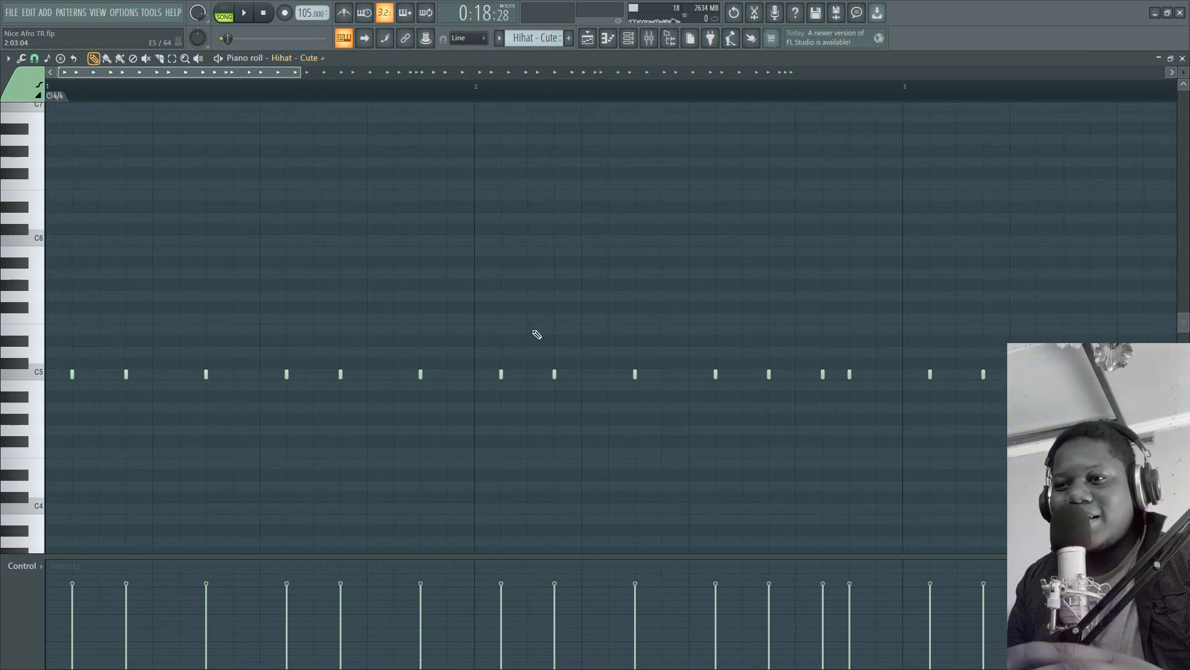
pyautogui.scroll(-2, 389, 186)
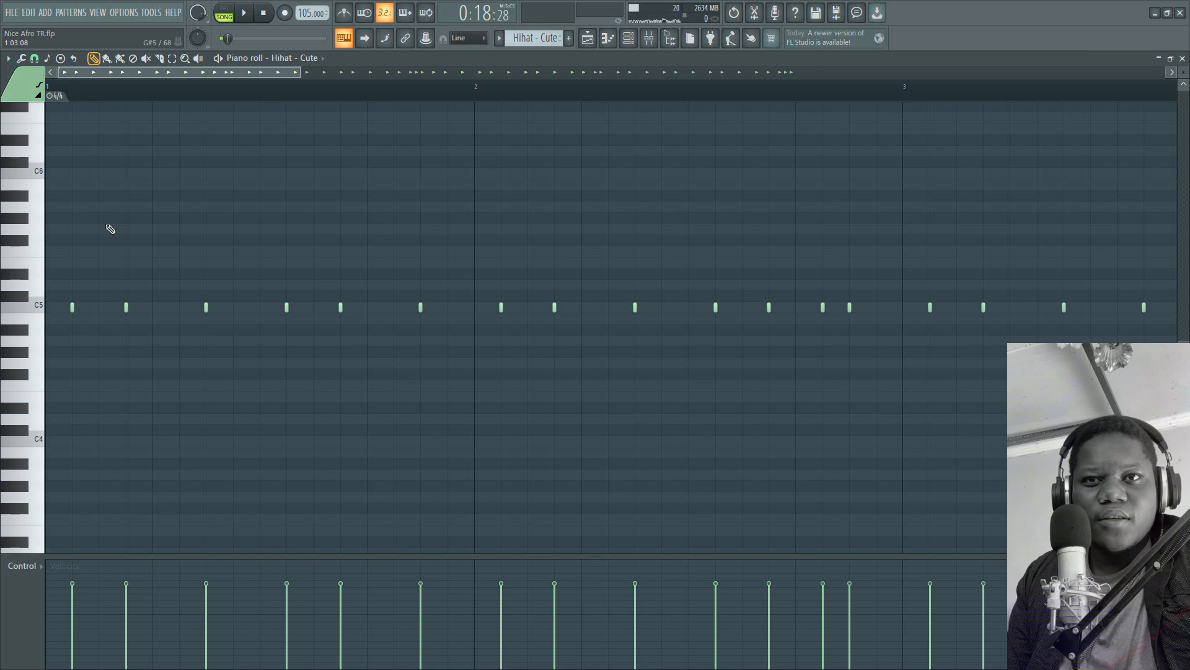
# - Play the Hihat - Cute pattern across its full length, examine its note spacing, and return to the playlist
pyautogui.press('space')
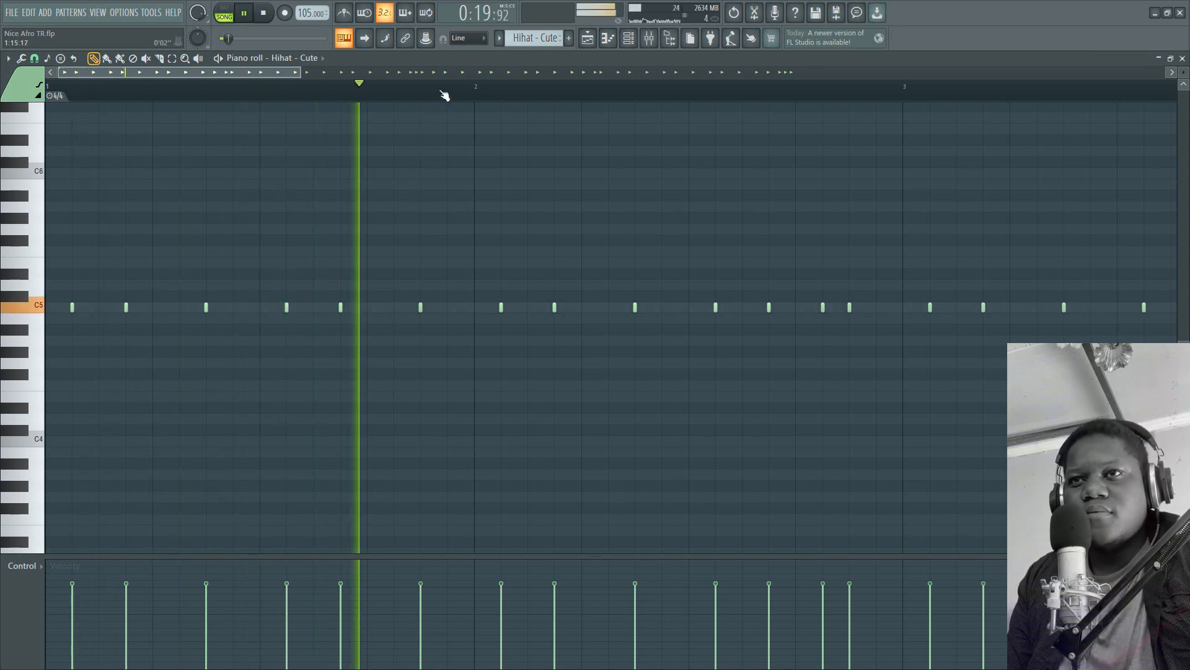
pyautogui.scroll(-4, 444, 94)
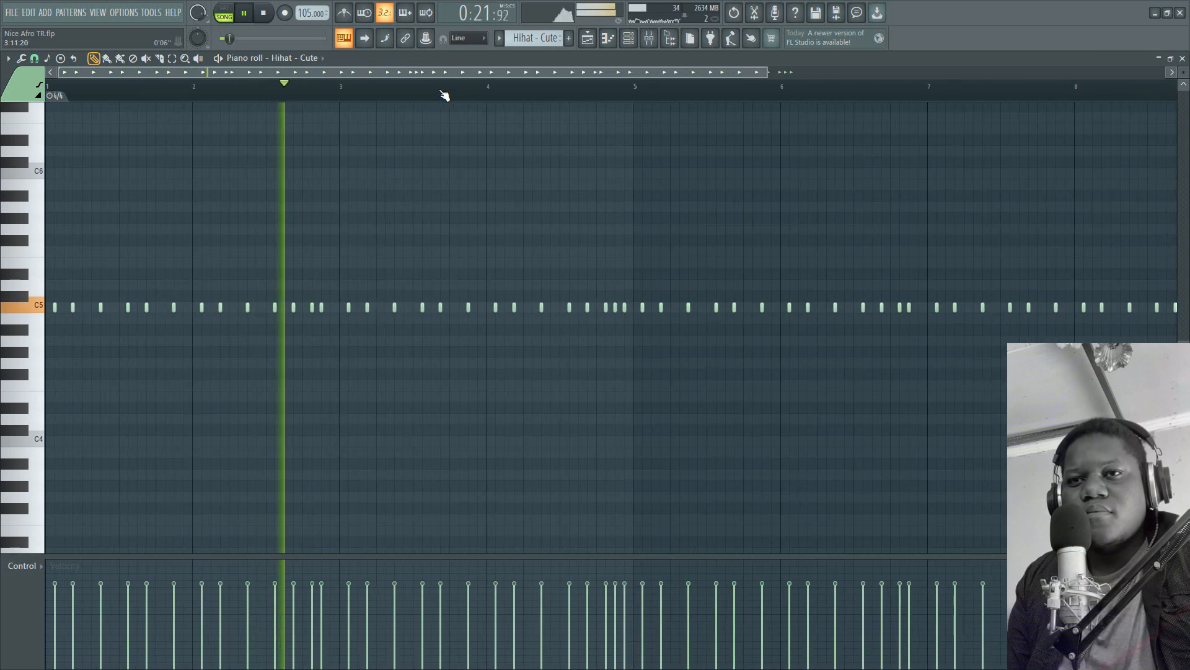
pyautogui.scroll(-1, 444, 94)
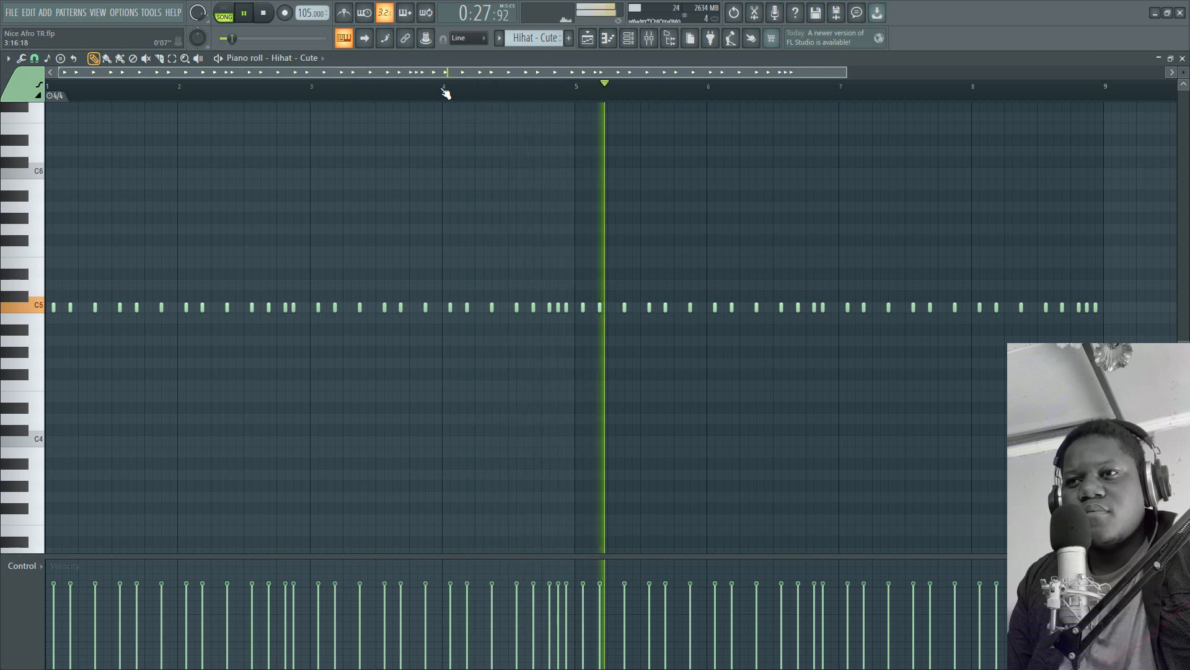
pyautogui.press('space')
pyautogui.scroll(4, 130, 90)
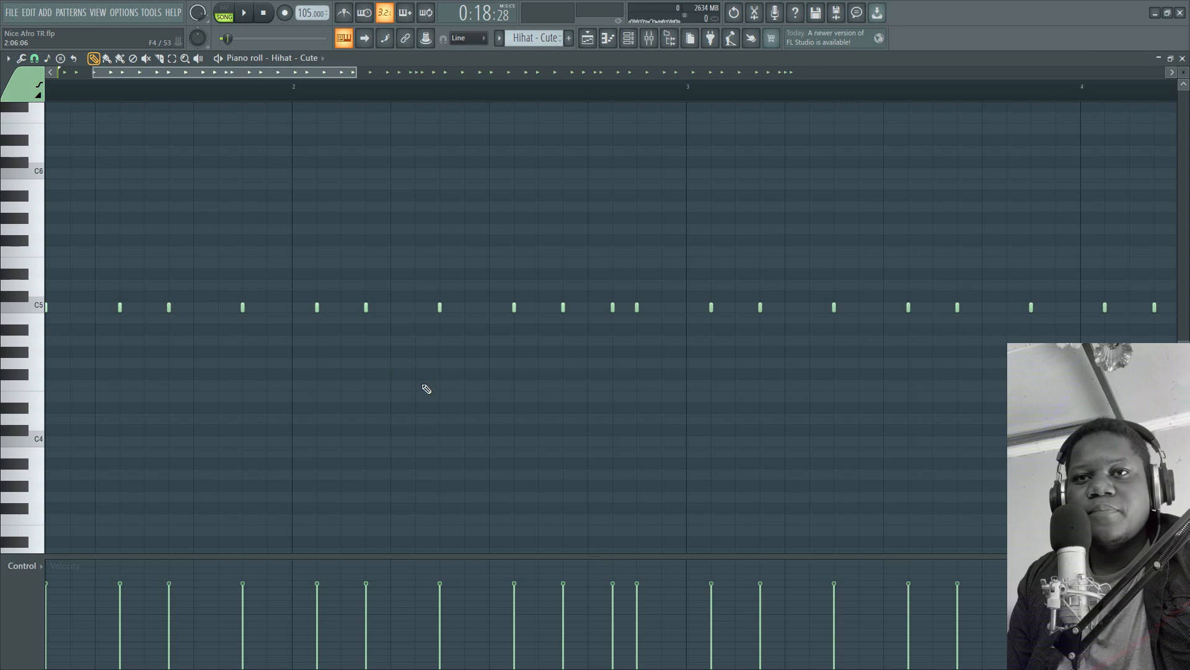
pyautogui.click(591, 39)
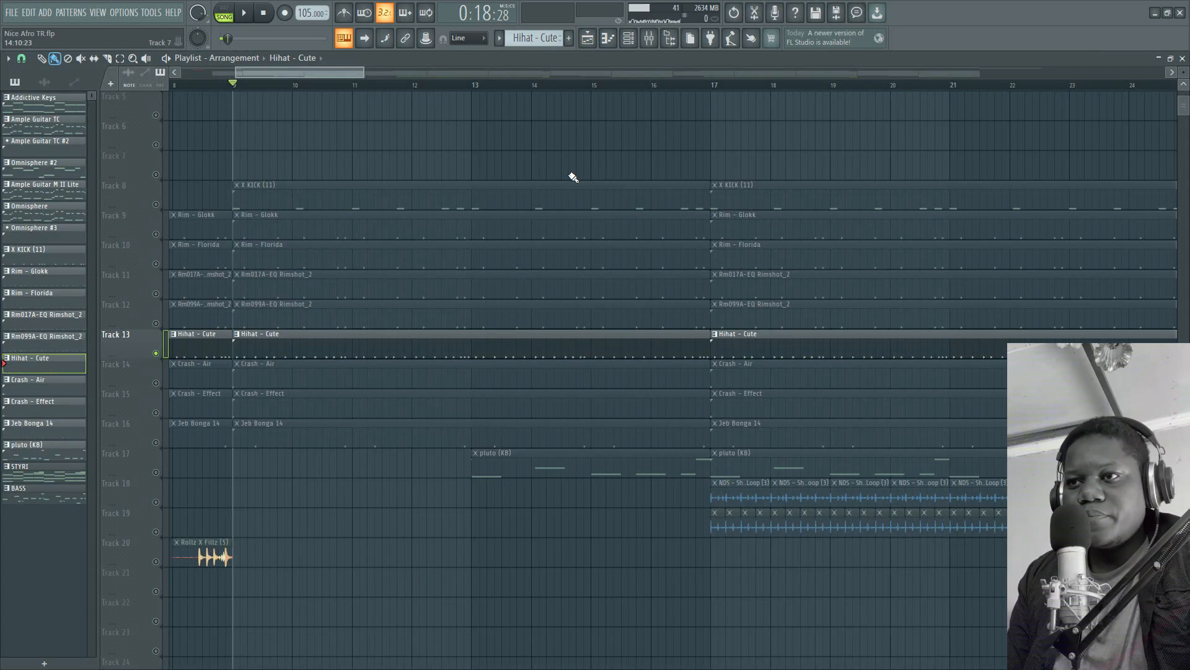
# - Unmute Tracks 8 to 12 alongside the Track 13 hi-hat and play the kick, rims and hi-hat together from bar 9
pyautogui.click(156, 324)
pyautogui.click(156, 294)
pyautogui.click(156, 264)
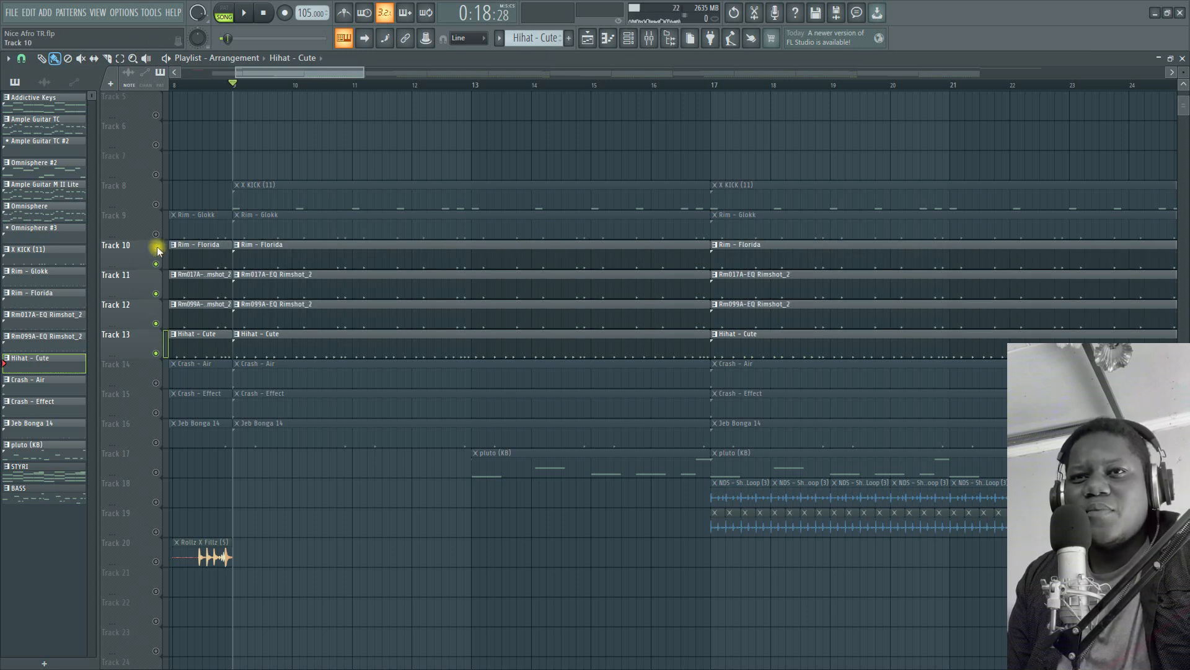
pyautogui.click(156, 235)
pyautogui.click(155, 204)
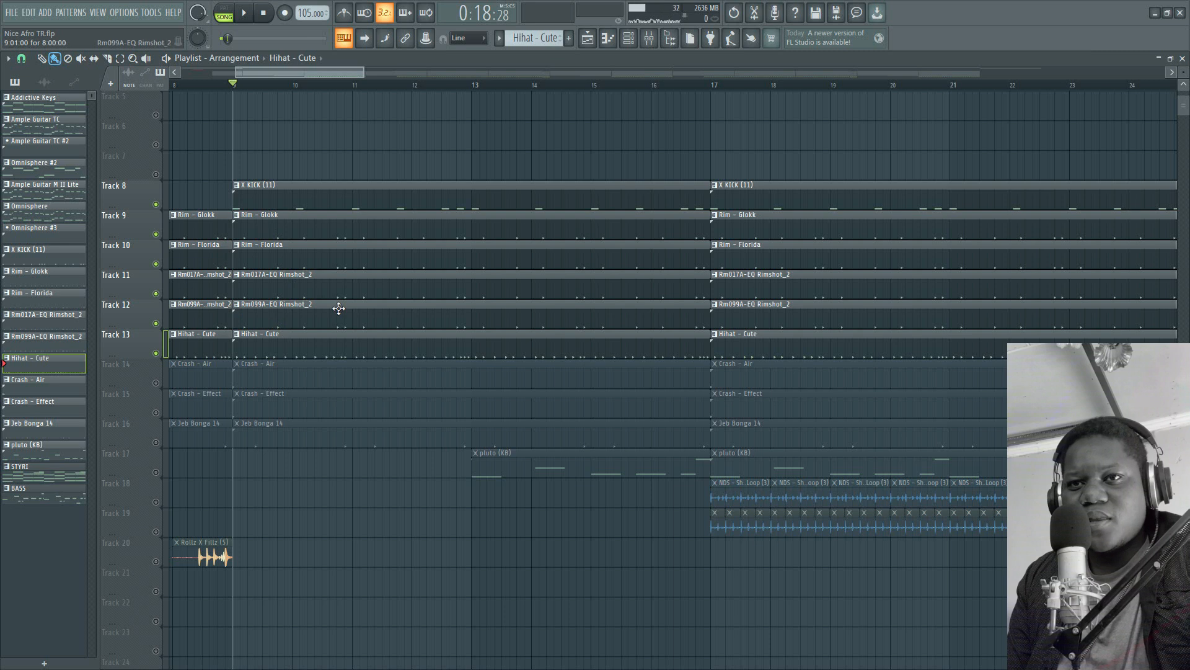
pyautogui.press('space')
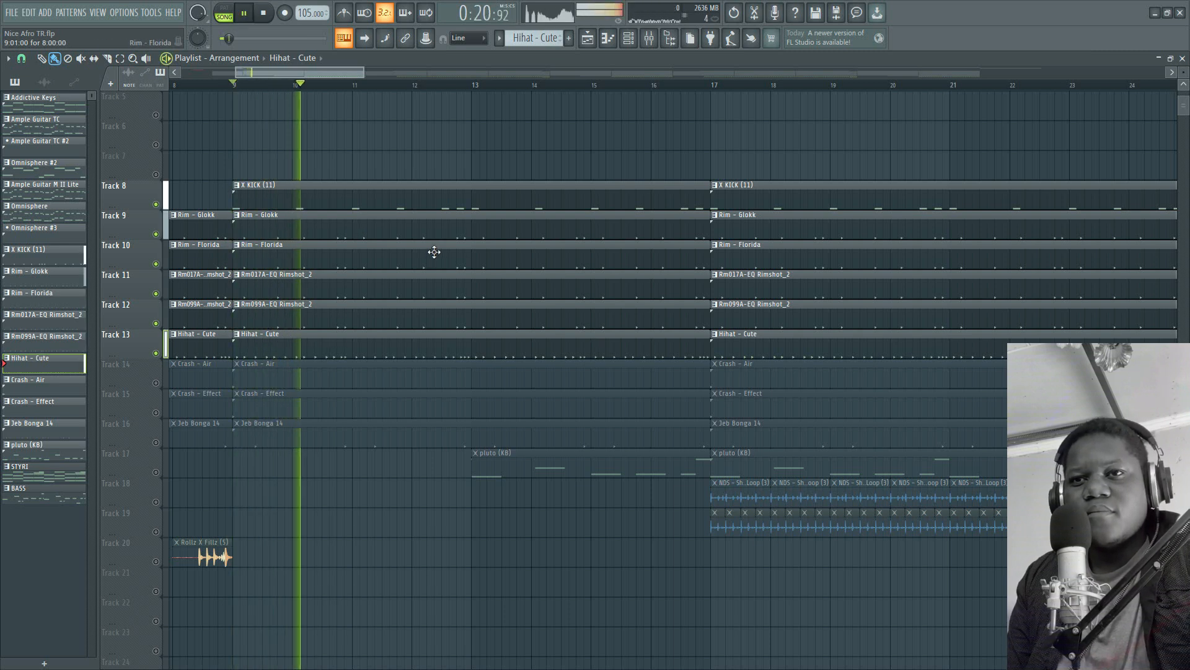
pyautogui.press('space')
# - Solo Track 14, play its Crash - Air pattern from bar 9 with the notes open, and return to the playlist
pyautogui.rightClick(155, 383)
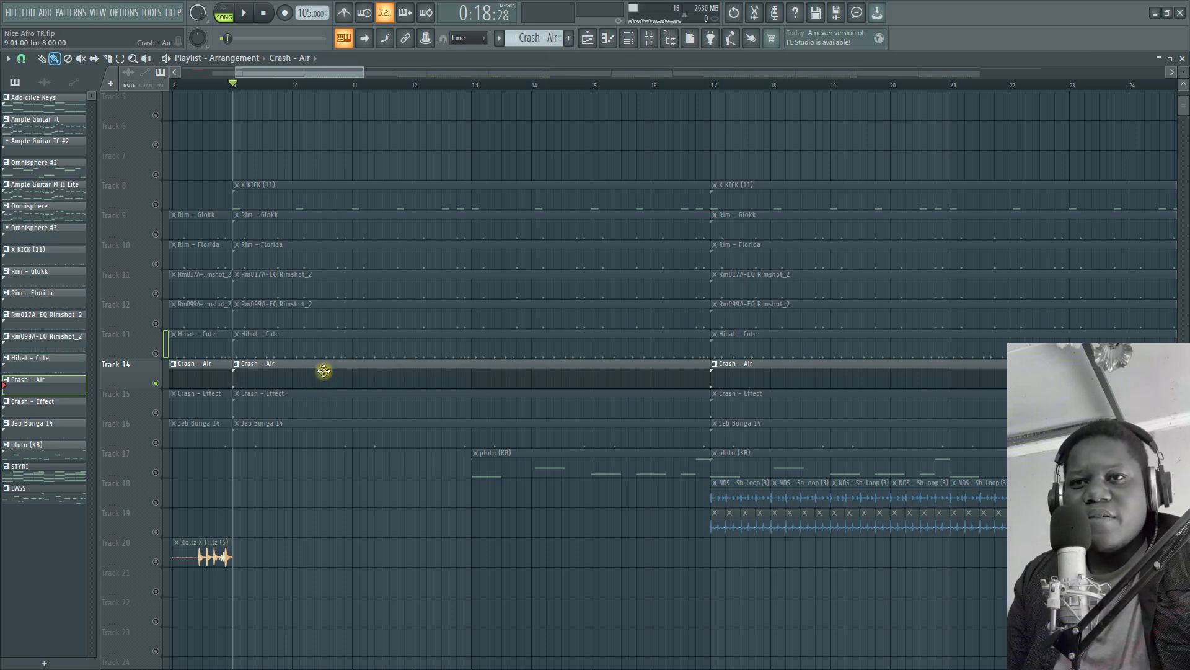
pyautogui.doubleClick(324, 371)
pyautogui.press('space')
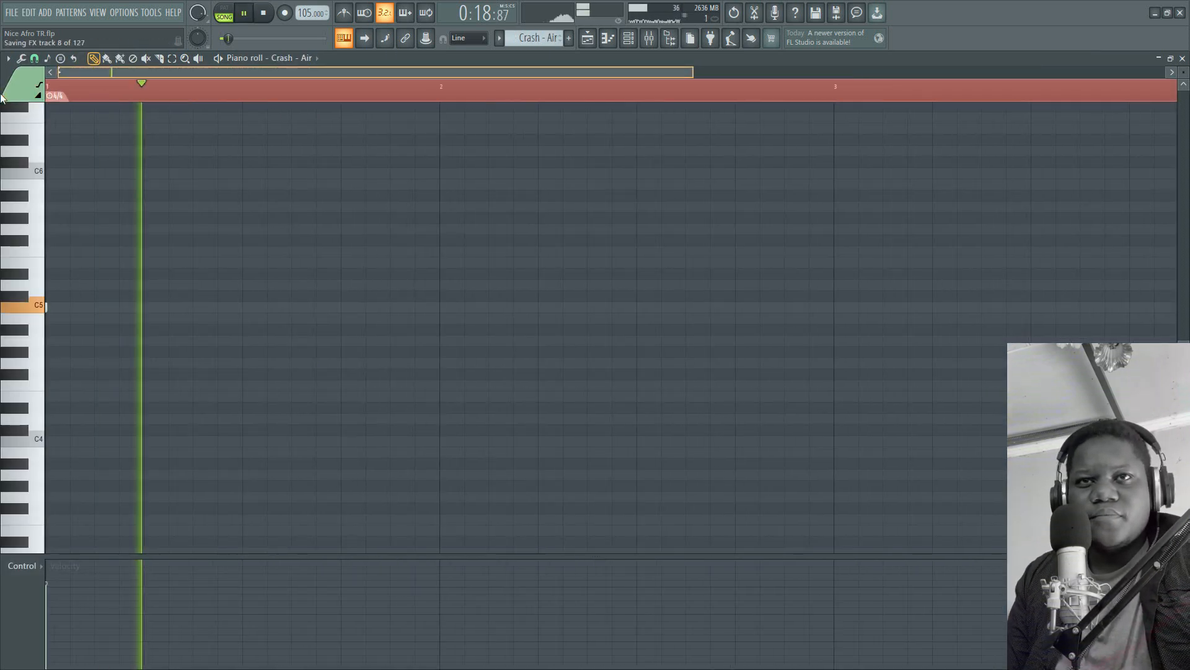
pyautogui.press('F5')
pyautogui.press('space')
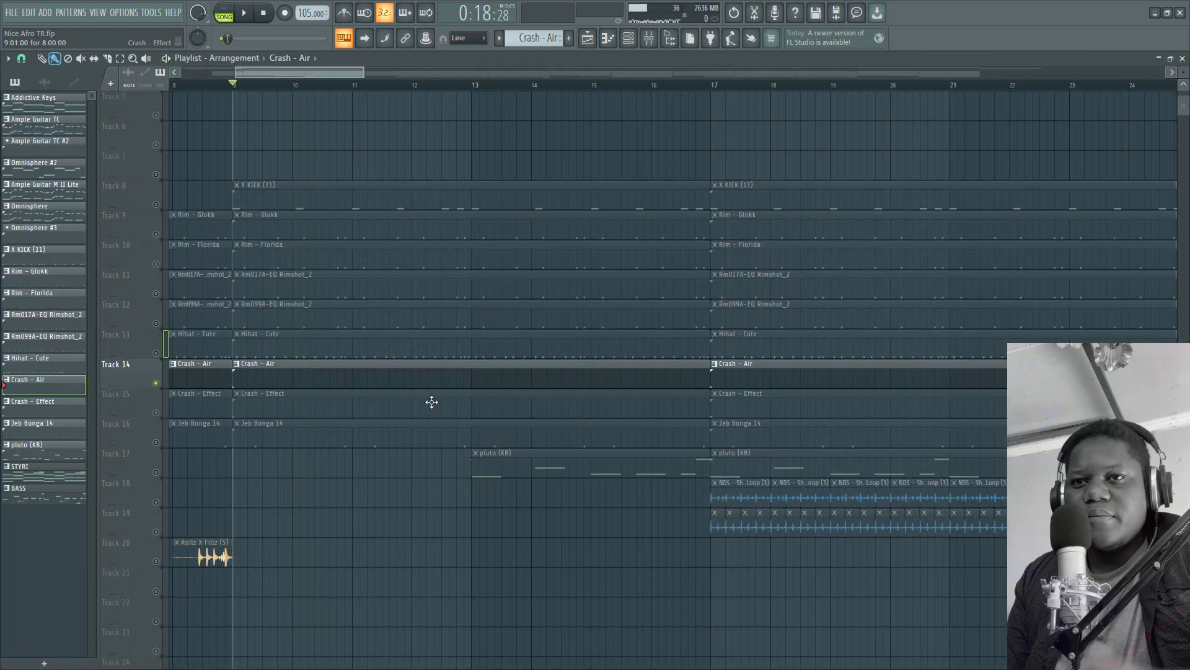
# - Solo Track 15 and play its Crash - Effect pattern from bar 9
pyautogui.click(162, 413)
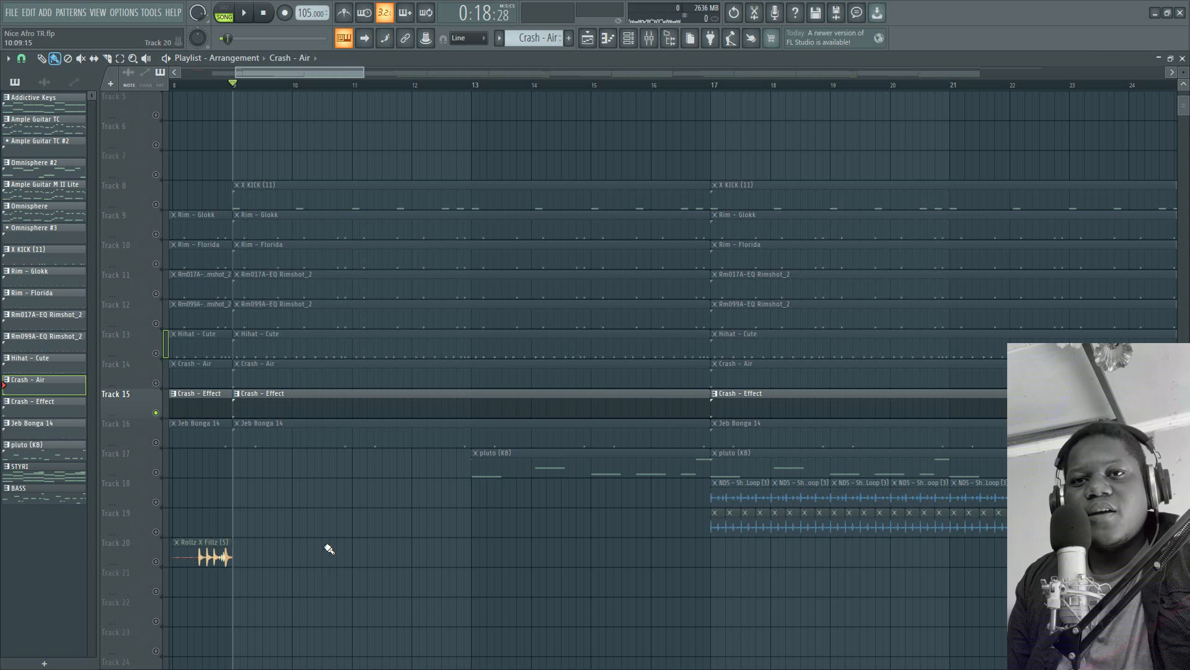
pyautogui.press('space')
pyautogui.press('space')
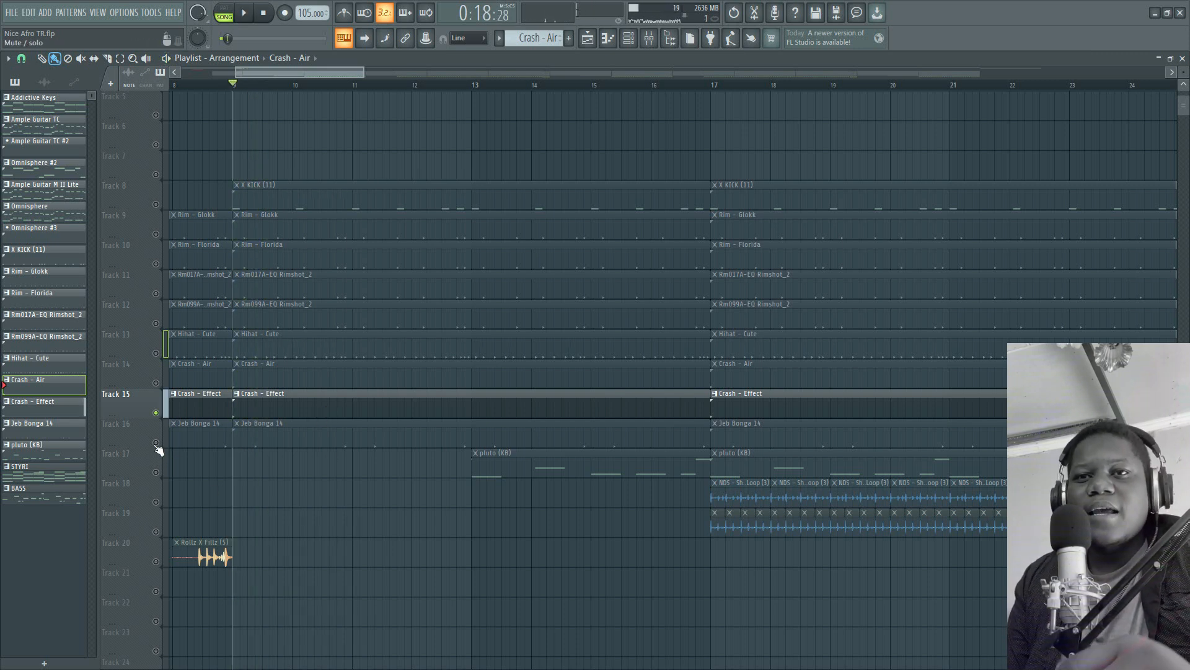
# - Solo Track 16 and play its Jeb Bonga 14 pattern from bar 9 with all its notes in view
pyautogui.click(157, 443)
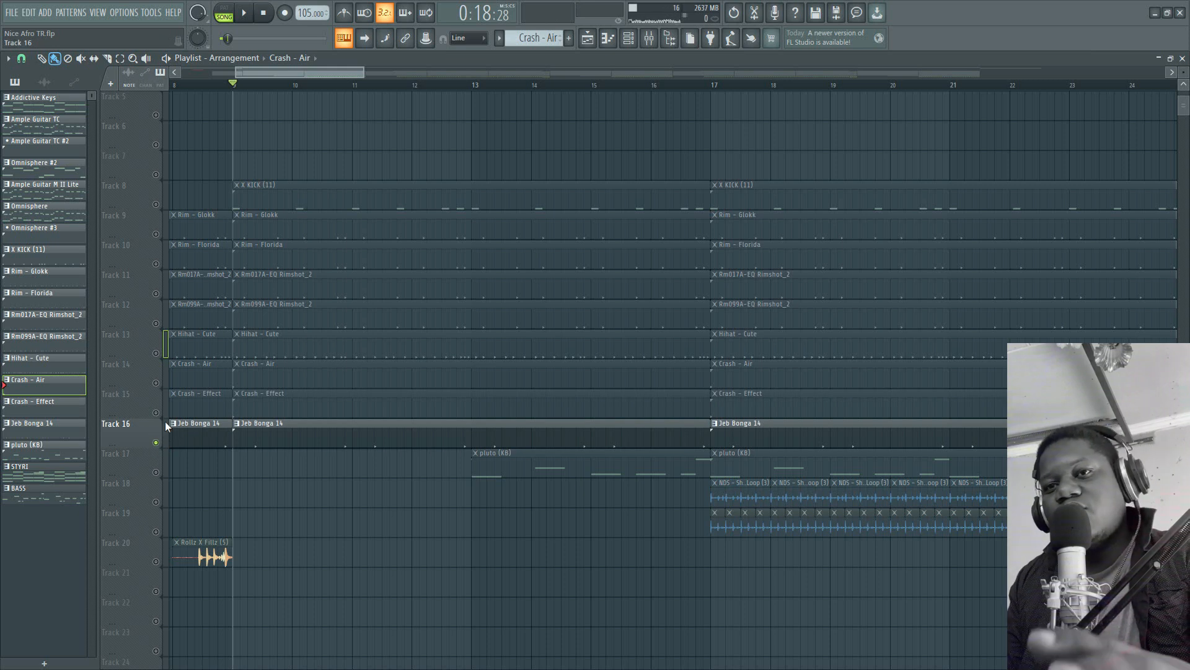
pyautogui.scroll(-1, 329, 471)
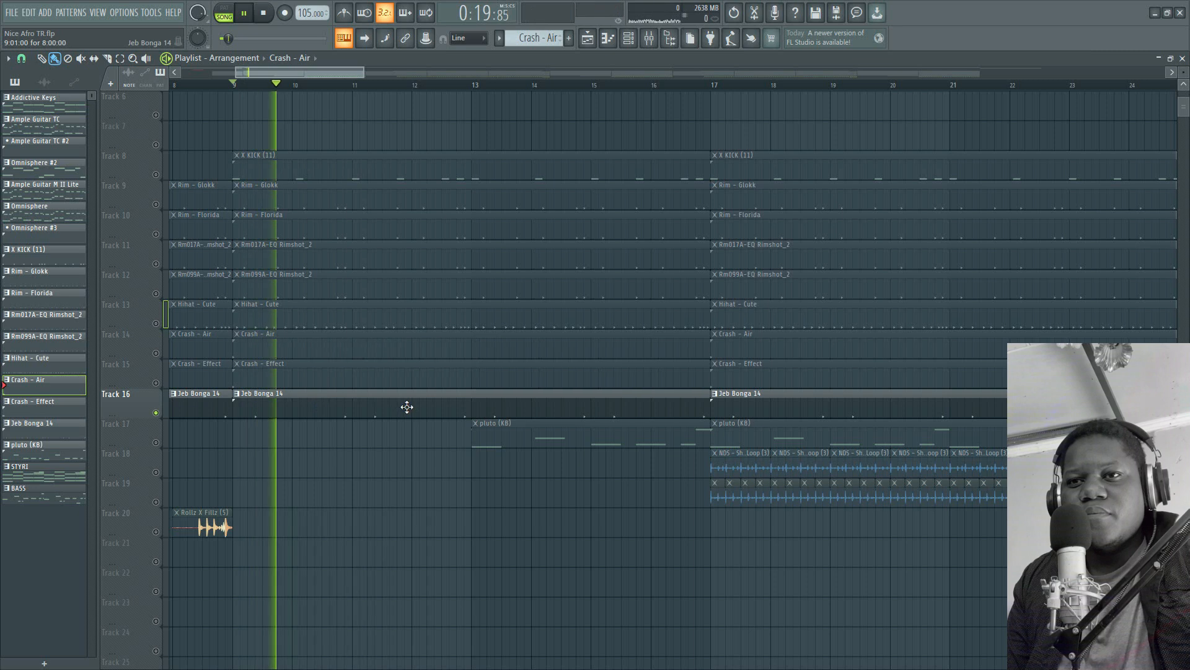
pyautogui.doubleClick(372, 403)
pyautogui.scroll(-6, 372, 88)
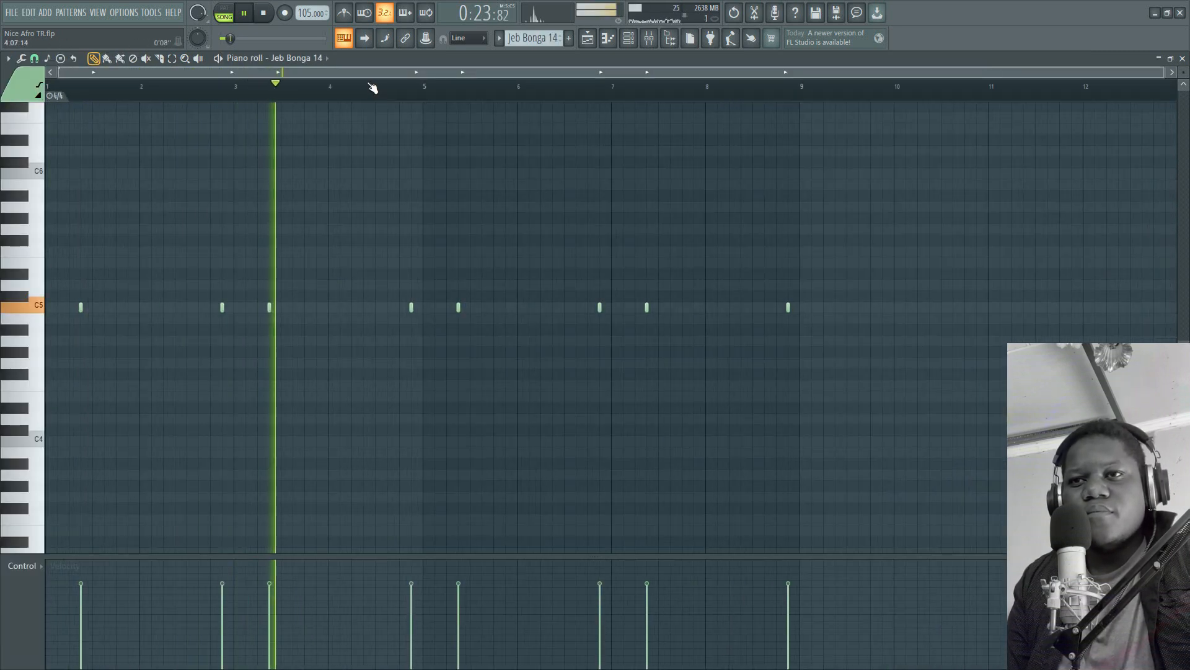
# - Check the root note in the Jeb Bonga 14 channel settings, stop playback and return to the playlist
pyautogui.click(628, 39)
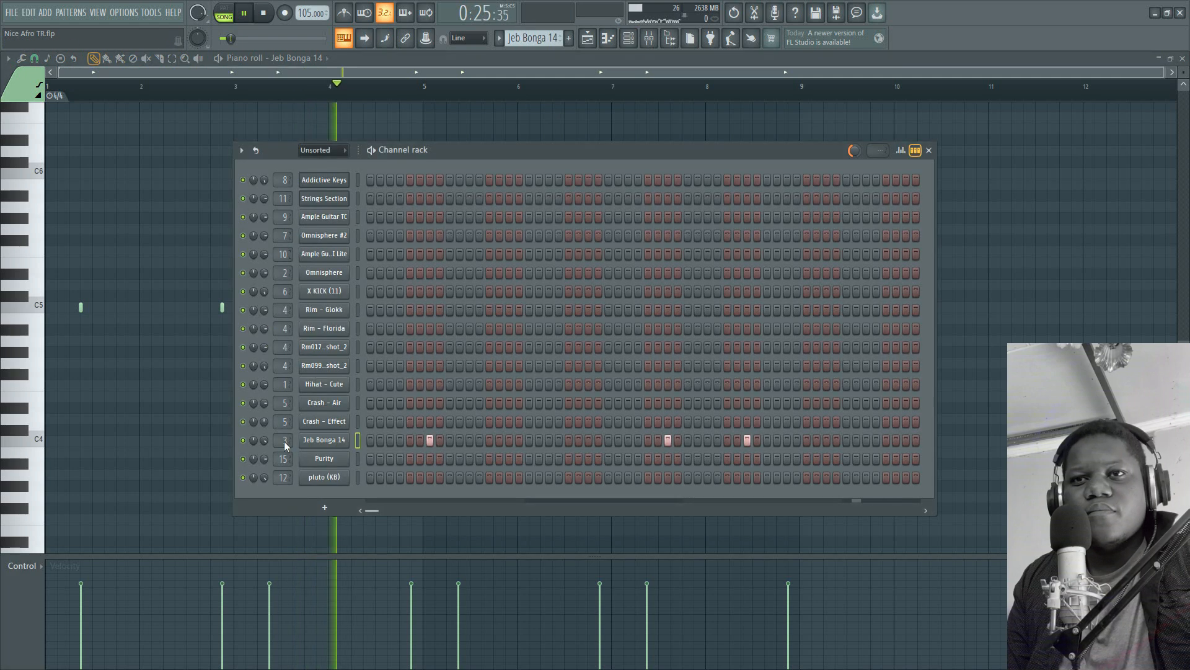
pyautogui.click(324, 459)
pyautogui.press('space')
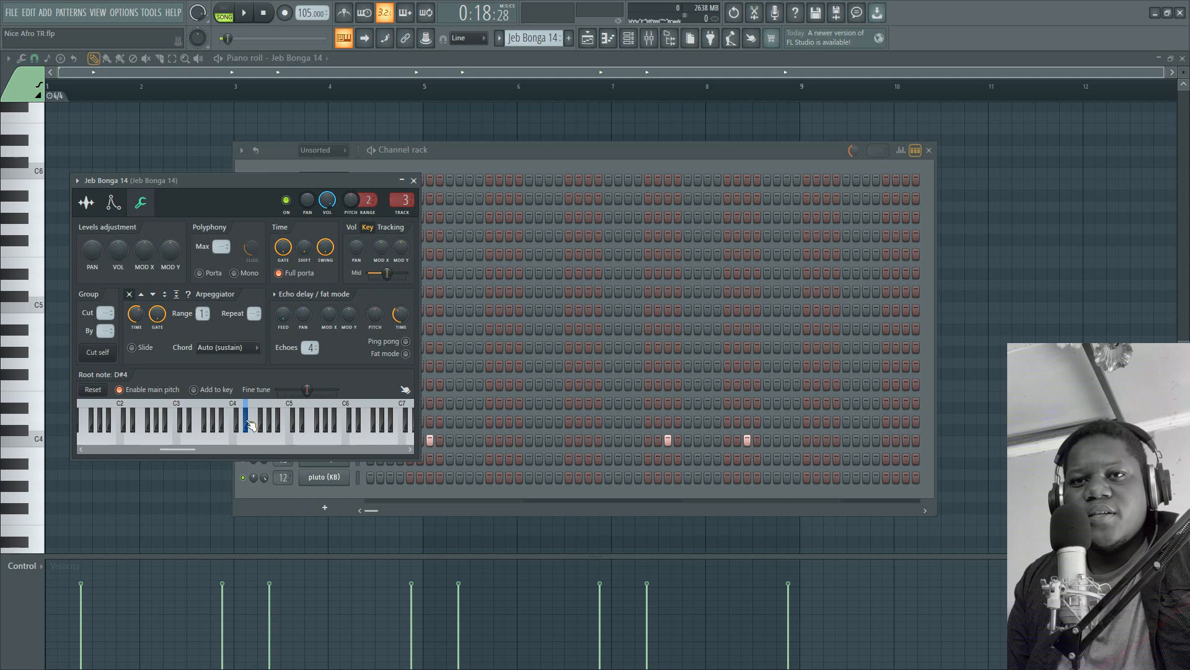
pyautogui.click(599, 36)
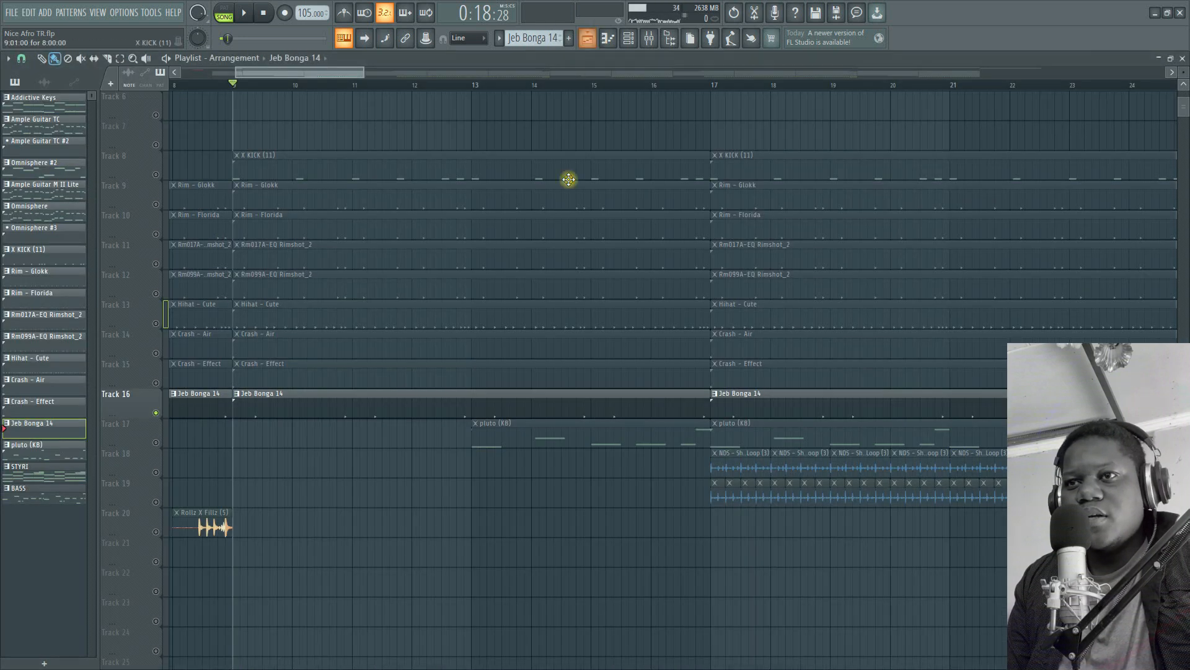
# - Solo Track 20 and play its Rollz X Fillz (5) audio clip from bar 8
pyautogui.scroll(-1, 552, 473)
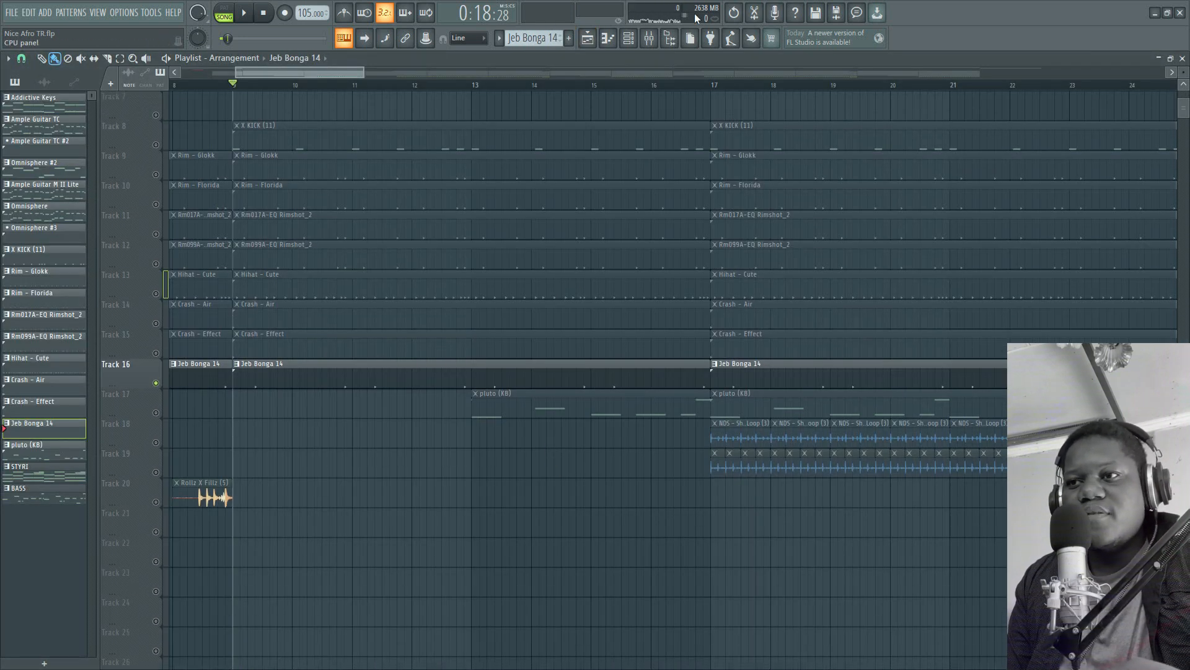
pyautogui.scroll(-2, 734, 86)
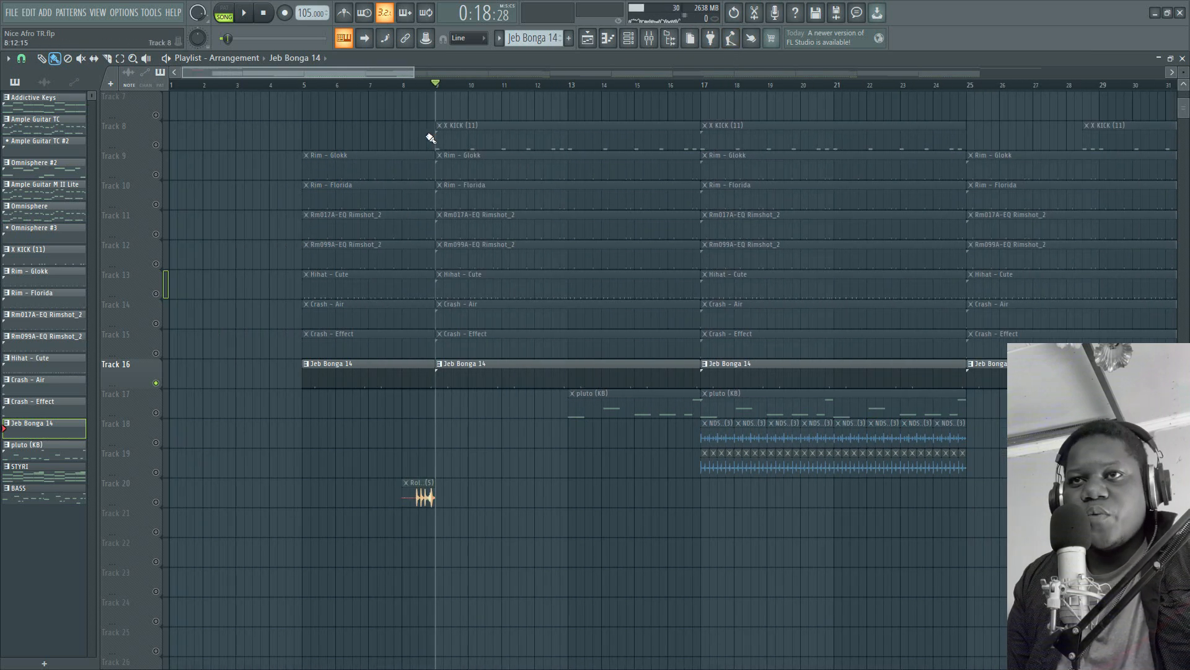
pyautogui.rightClick(165, 502)
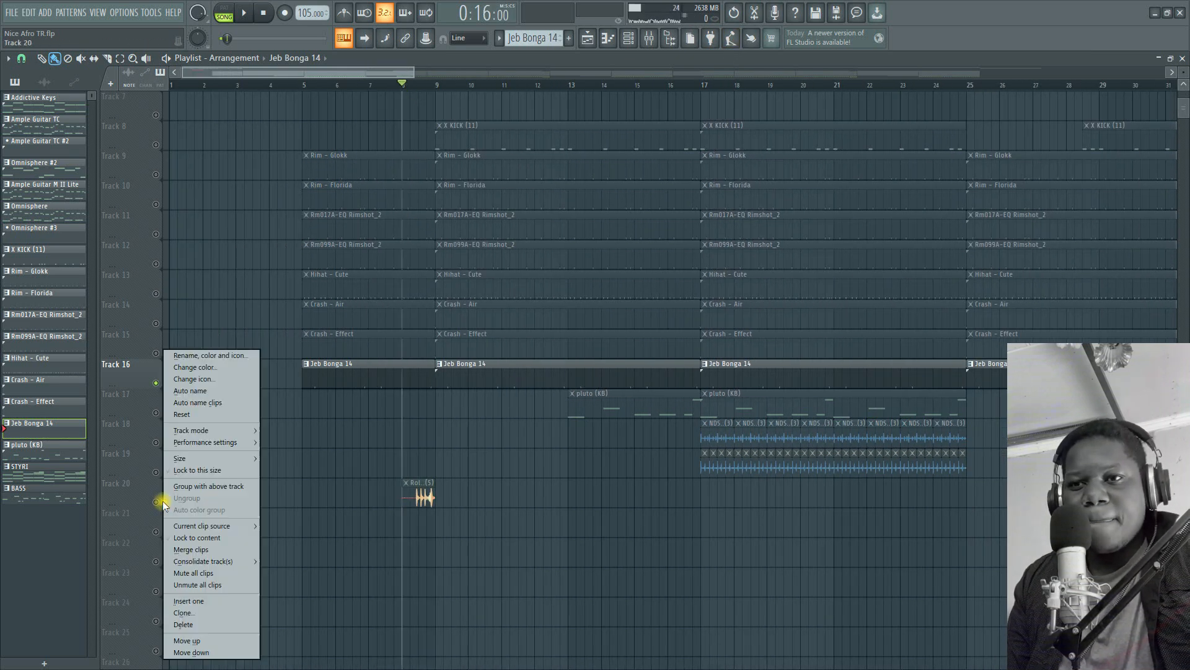
pyautogui.click(158, 504)
pyautogui.press('space')
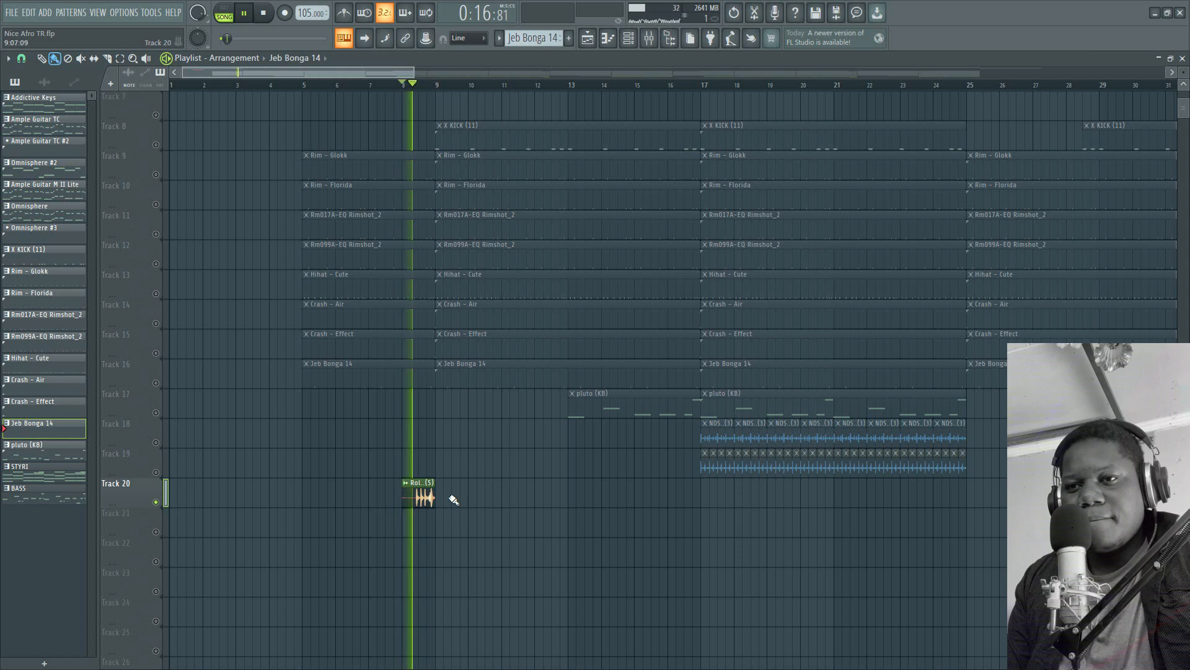
pyautogui.press('space')
# - Enable all tracks again, set the playback position to bar 17, and solo Track 17
pyautogui.moveTo(415, 75); pyautogui.dragTo(465, 78)
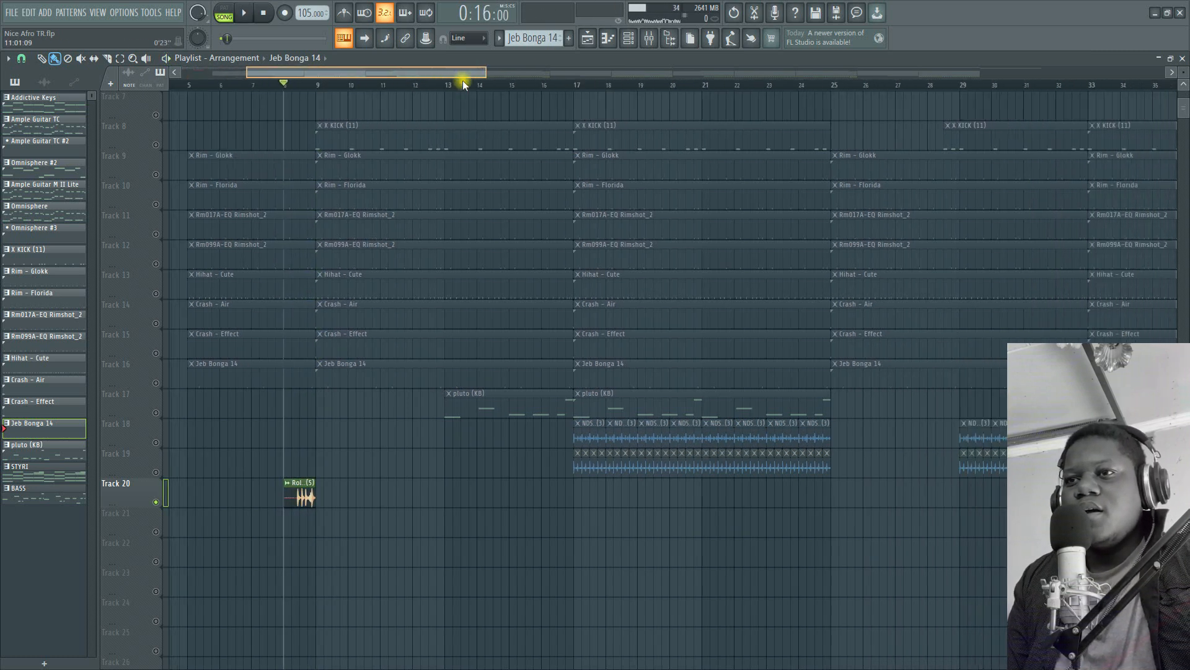
pyautogui.click(157, 413)
pyautogui.scroll(5, 437, 471)
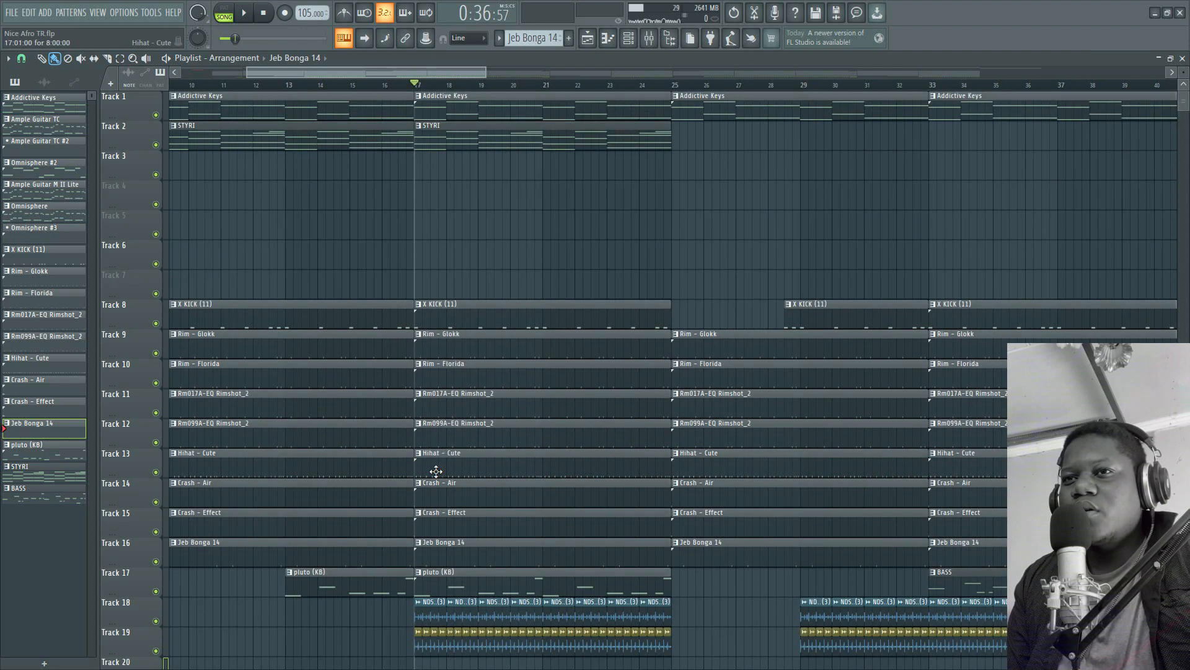
pyautogui.scroll(-4, 305, 547)
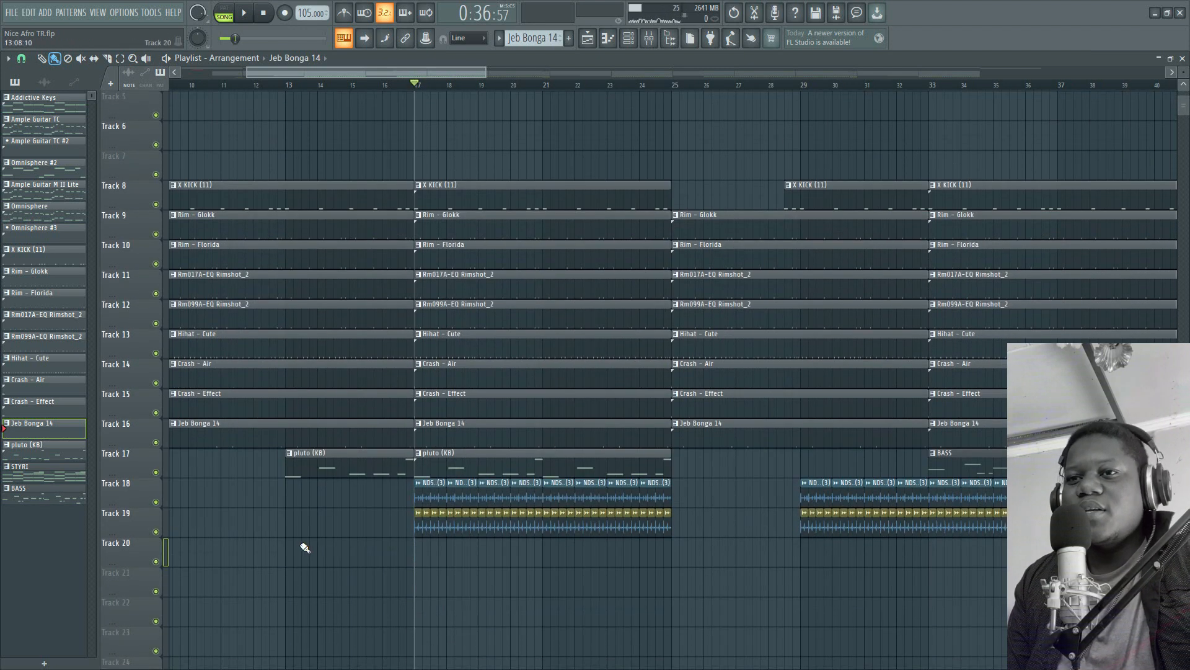
pyautogui.rightClick(156, 473)
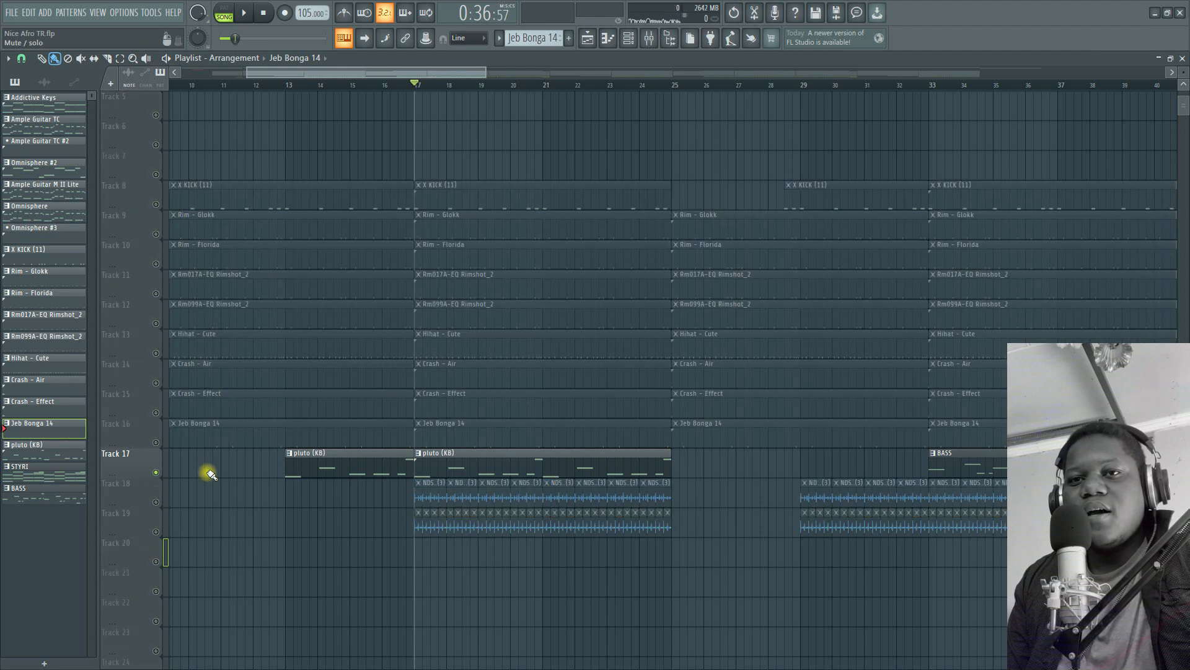
# - Open the pluto (KB) pattern from Track 17 and examine its notes from the first bar
pyautogui.doubleClick(474, 459)
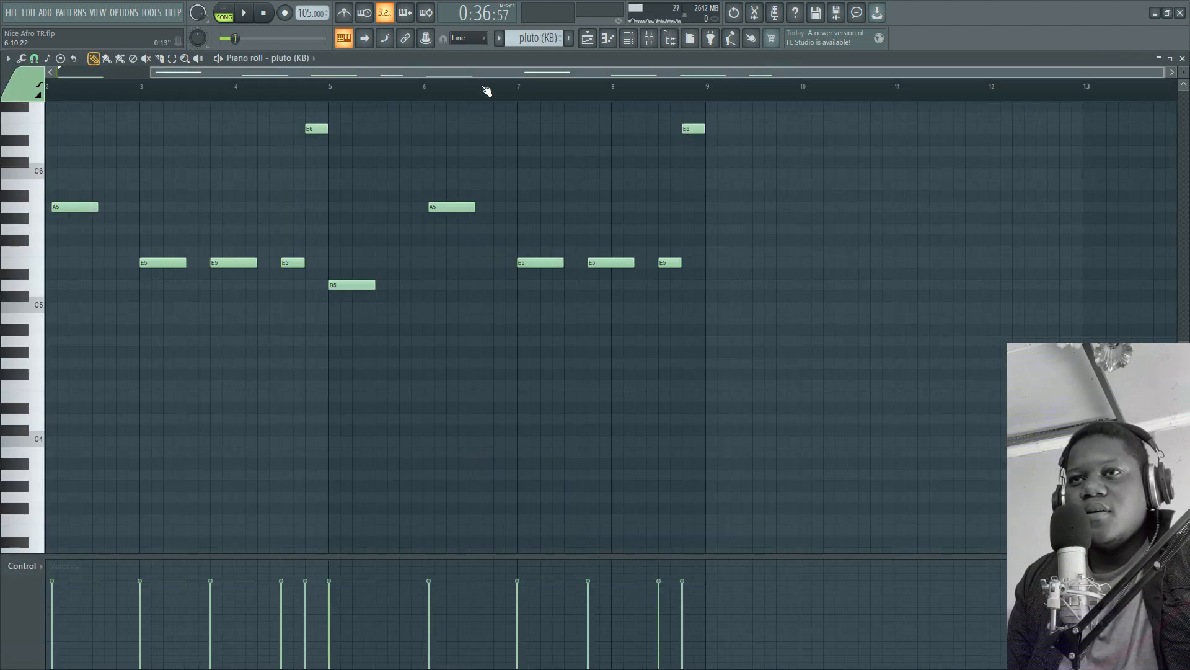
pyautogui.hscroll(-2, 487, 90)
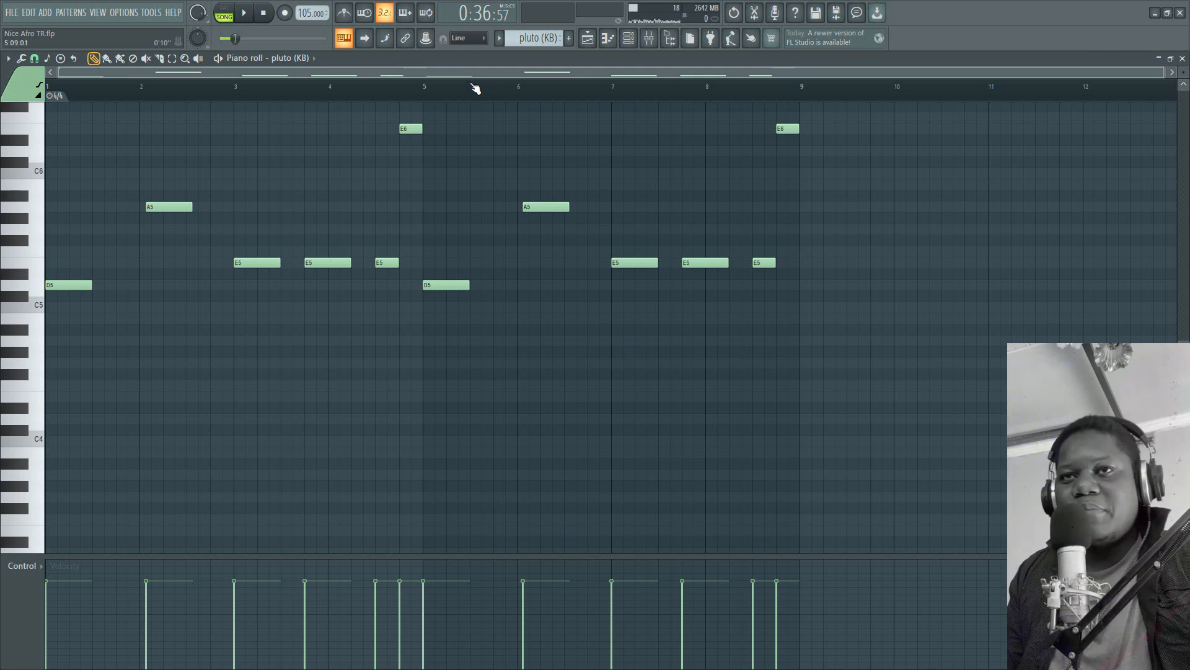
pyautogui.scroll(3, 459, 208)
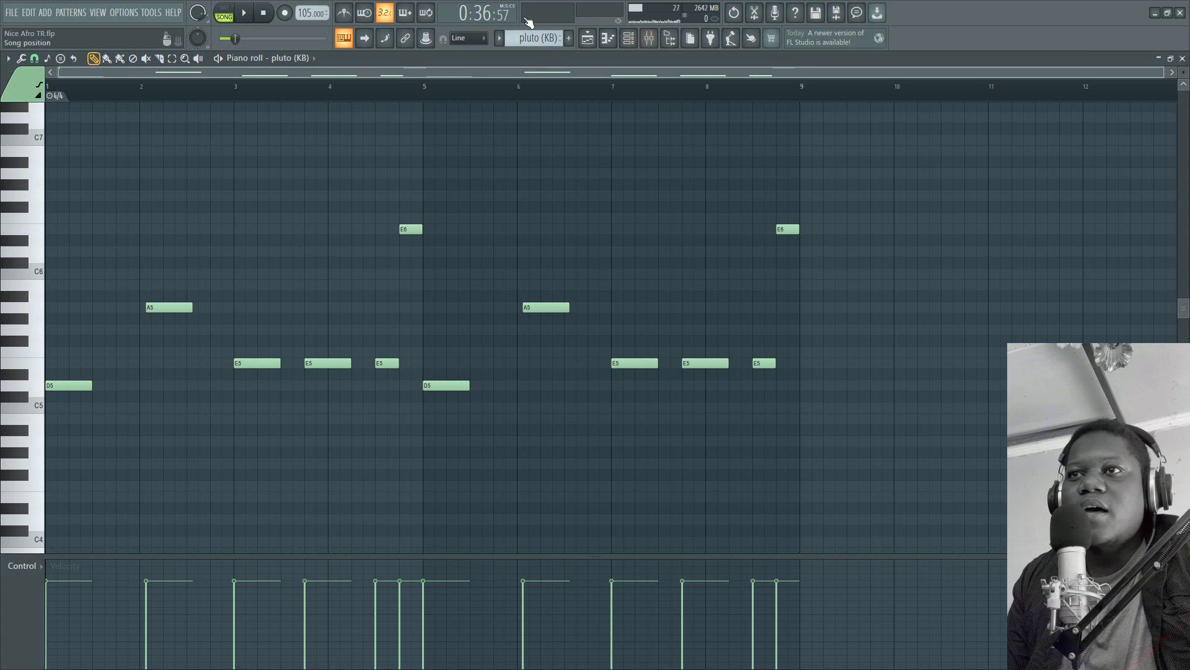
# - Play the pluto (KB) pattern across its full length from bar 17 with its notes in view, and return to the playlist
pyautogui.click(589, 38)
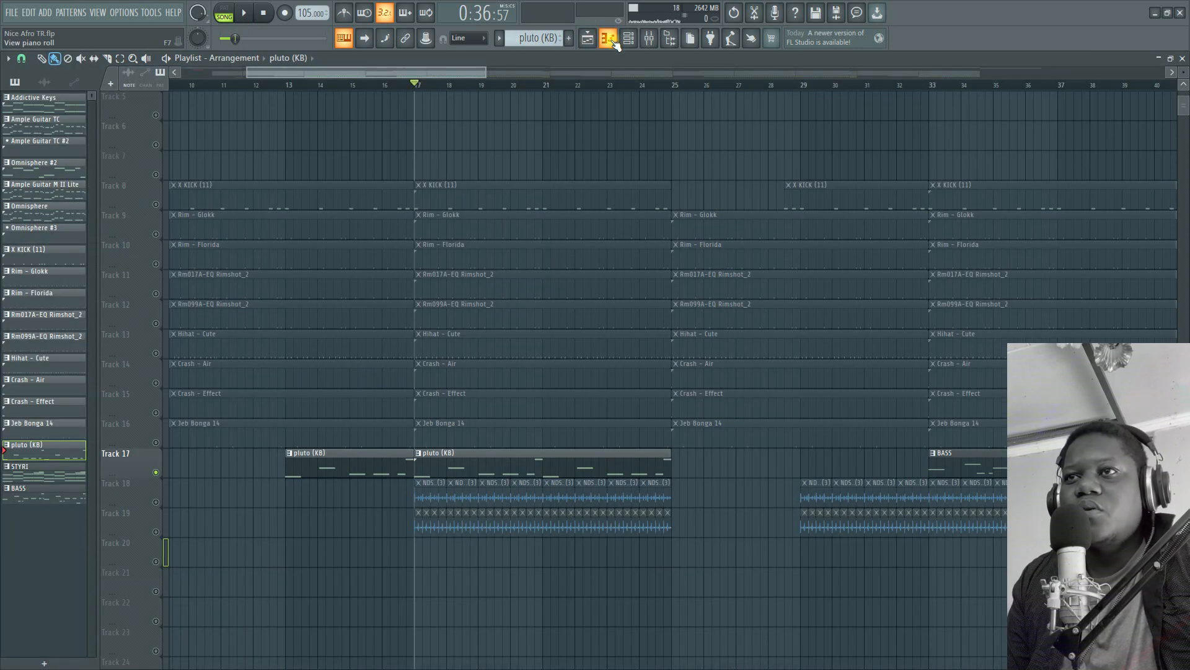
pyautogui.click(611, 40)
pyautogui.press('space')
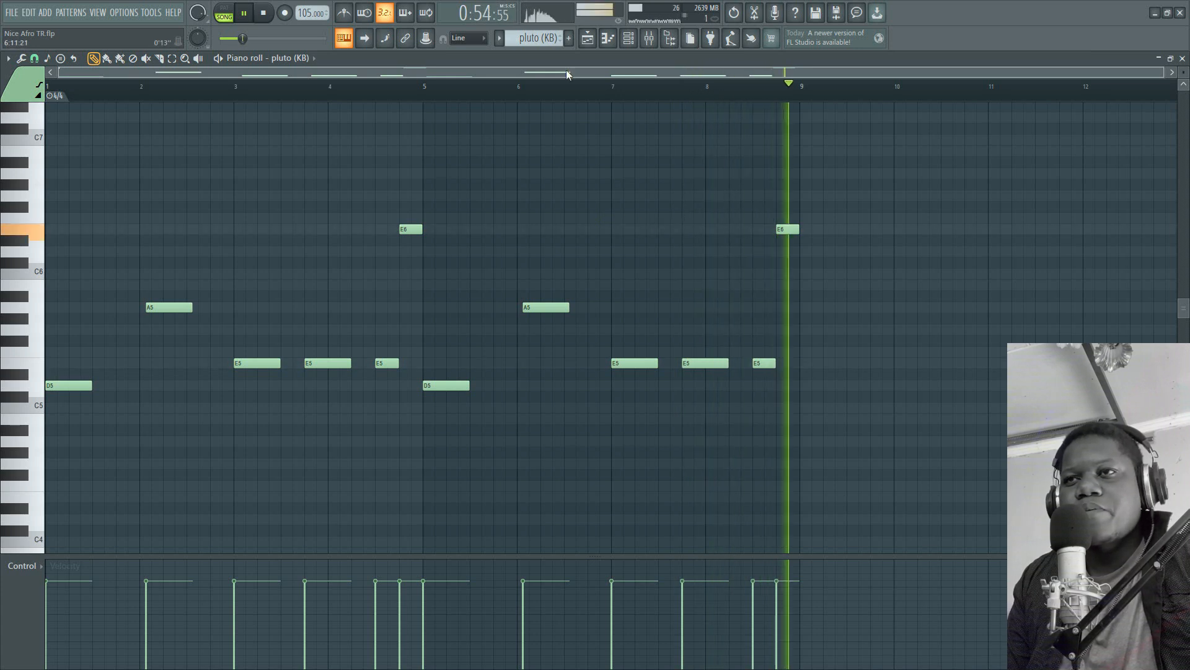
pyautogui.press('space')
pyautogui.click(587, 38)
# - Open the BASS pattern from Track 17 and view its Purity instrument with the AnA BassGuitar preset
pyautogui.scroll(-5, 660, 86)
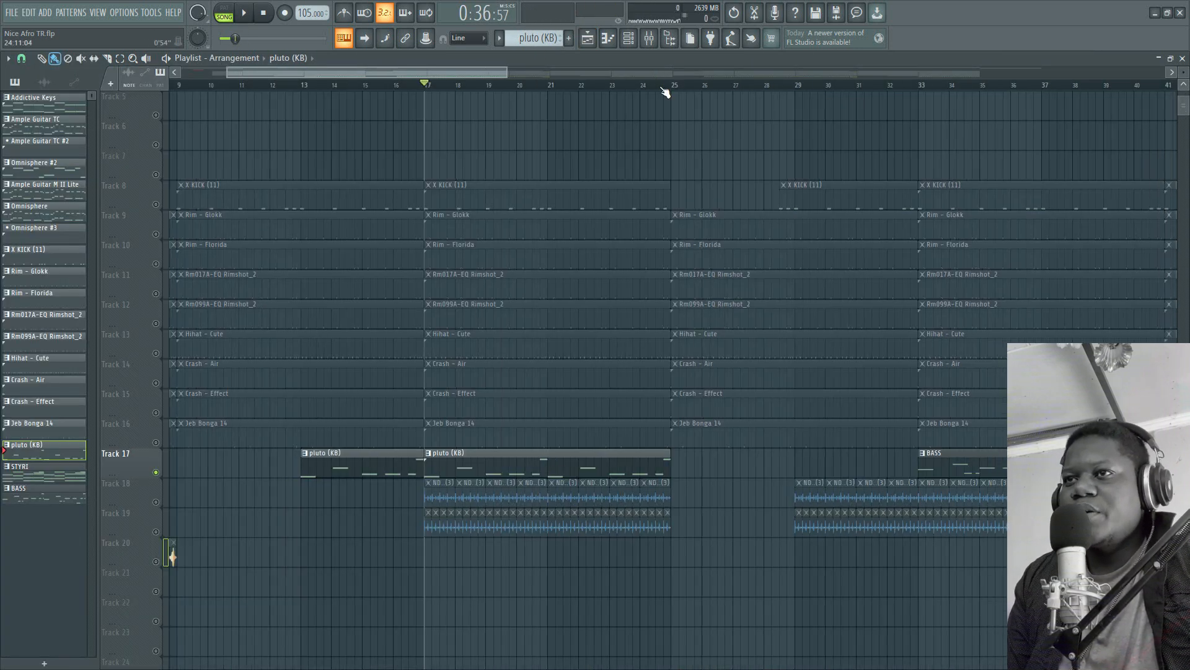
pyautogui.doubleClick(598, 460)
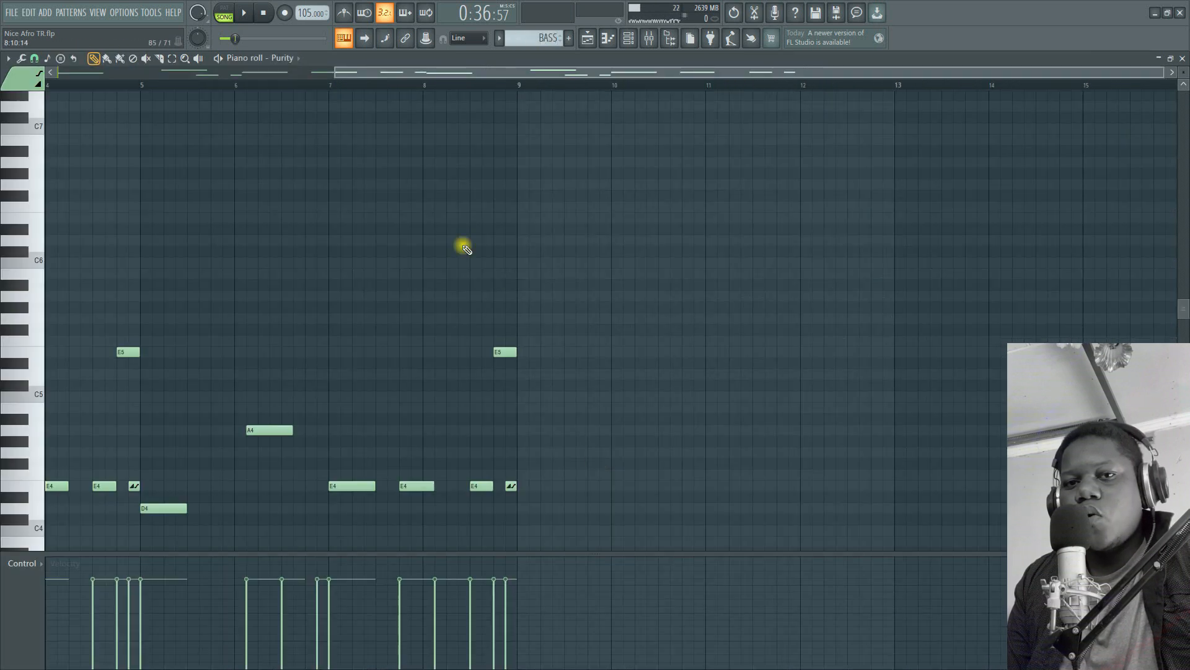
pyautogui.click(631, 42)
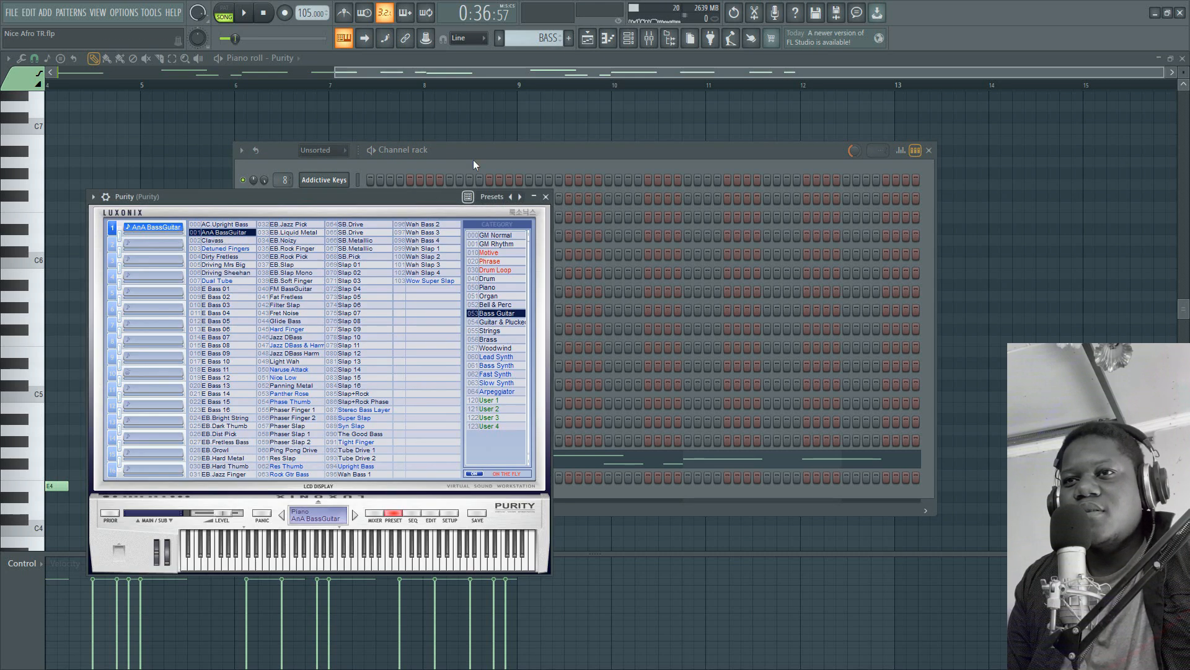
pyautogui.click(444, 122)
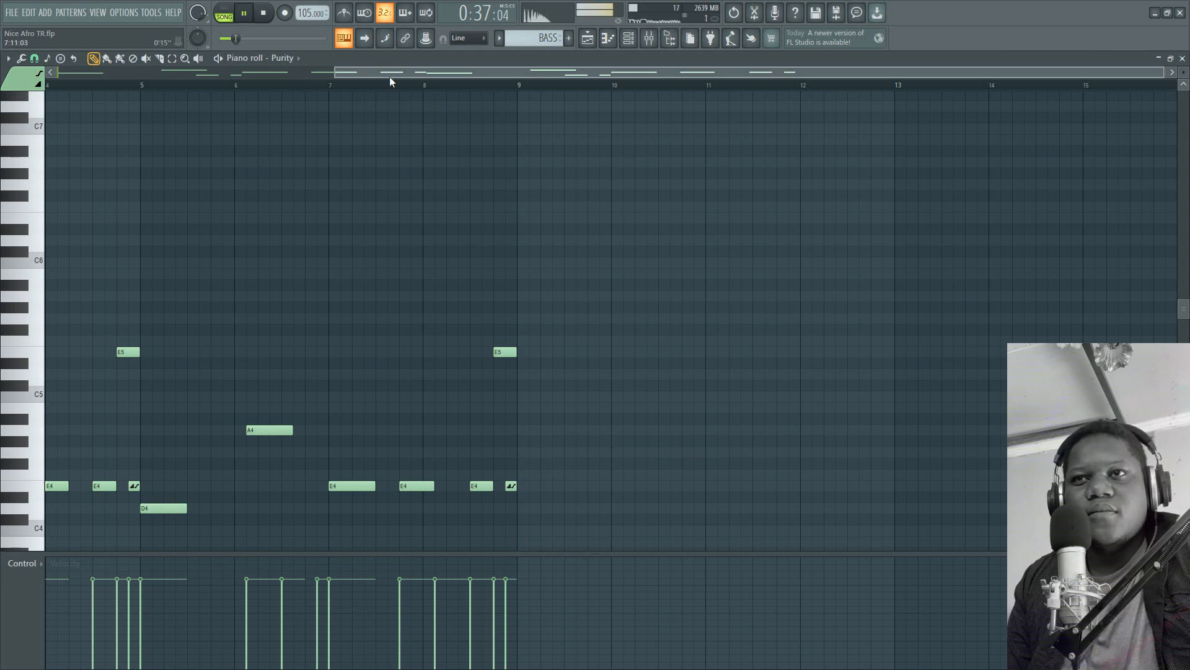
# - Play the BASS pattern briefly from bar 33 with all its notes in view, and inspect the properties of the E4 slide note in bar 4
pyautogui.press('space')
pyautogui.moveTo(72, 81); pyautogui.dragTo(27, 81)
pyautogui.press('space')
pyautogui.scroll(-1, 293, 283)
pyautogui.press('space')
pyautogui.scroll(-2, 333, 310)
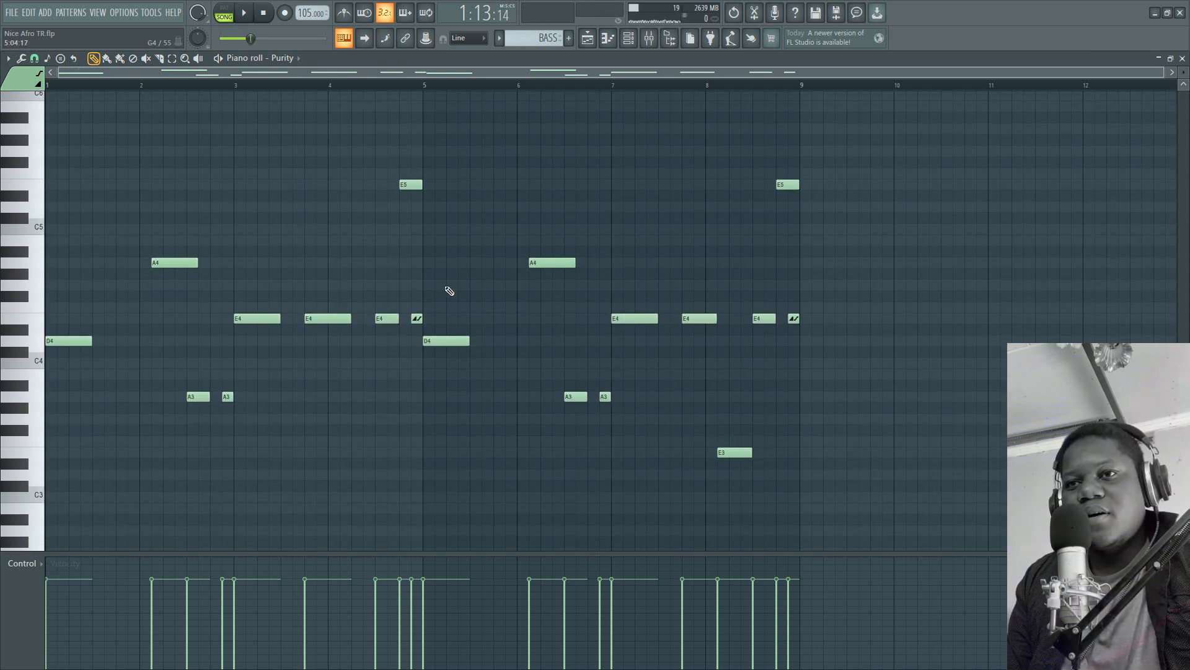
pyautogui.doubleClick(418, 317)
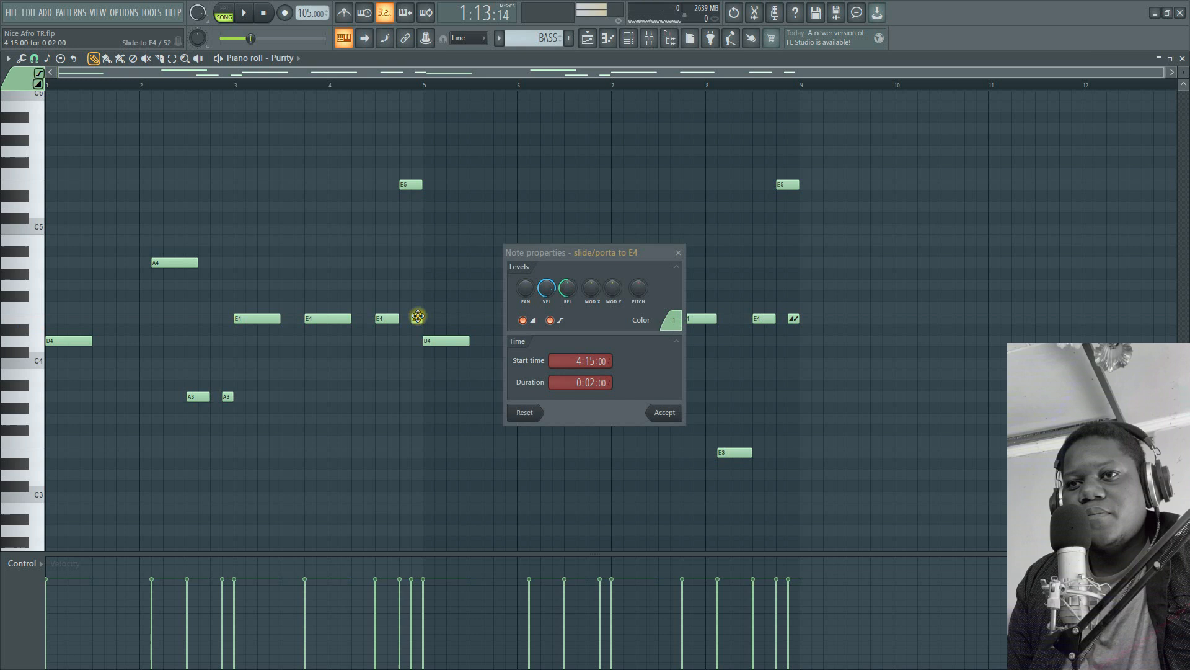
pyautogui.click(679, 255)
# - Play the BASS pattern across its full length from bar 33 and return to the playlist
pyautogui.press('space')
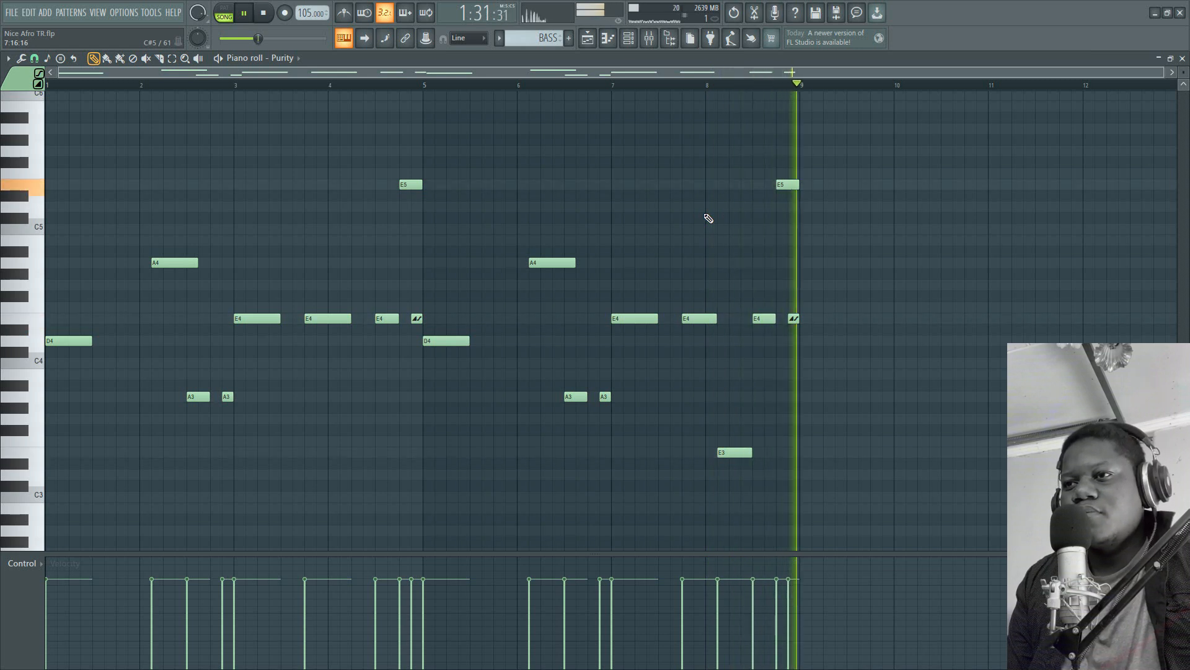
pyautogui.press('space')
pyautogui.click(587, 38)
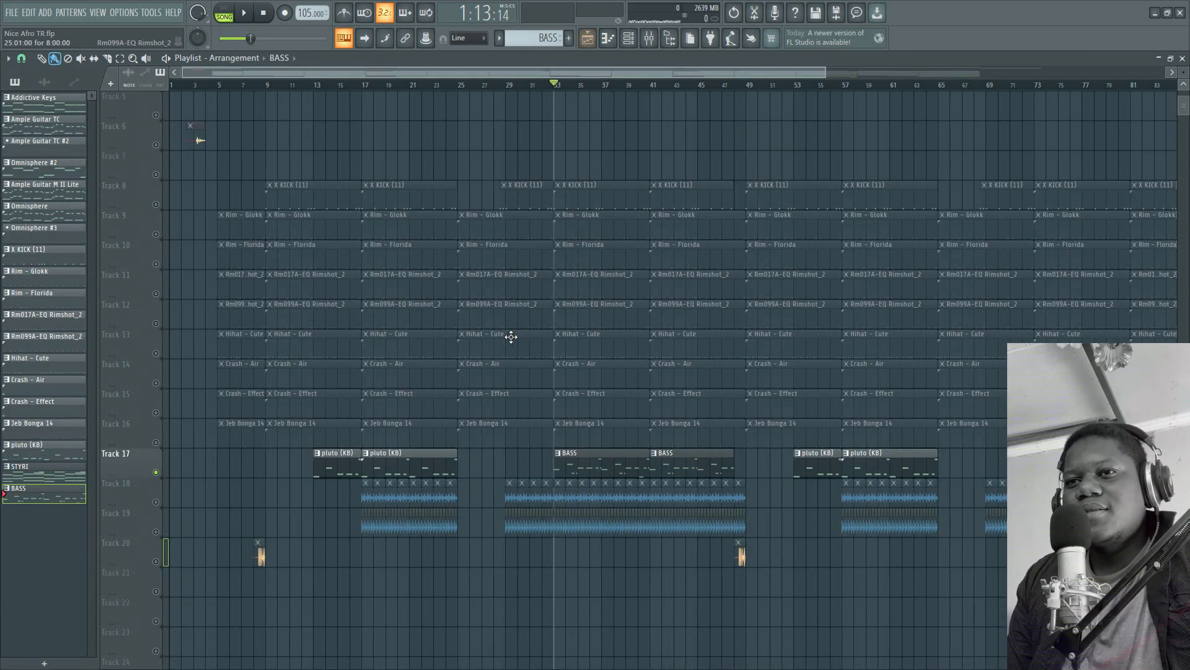
# - Solo Track 18 and play its NDS - Shaker Loop (3) clips from bar 17
pyautogui.scroll(-4, 516, 311)
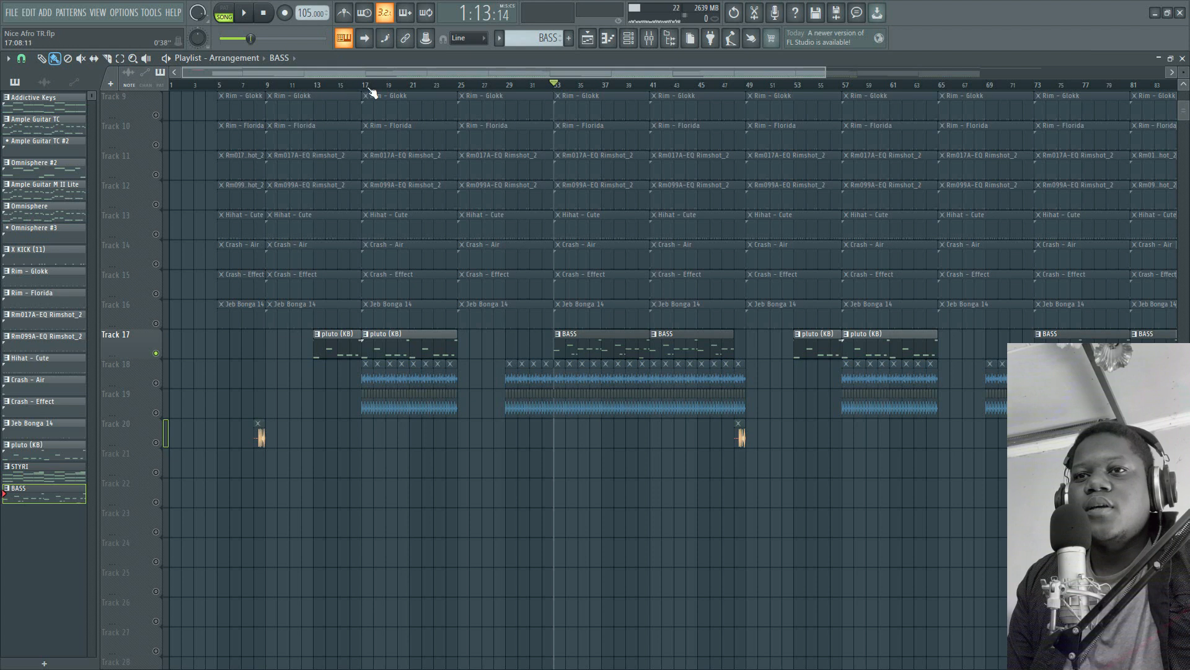
pyautogui.click(370, 86)
pyautogui.scroll(5, 370, 87)
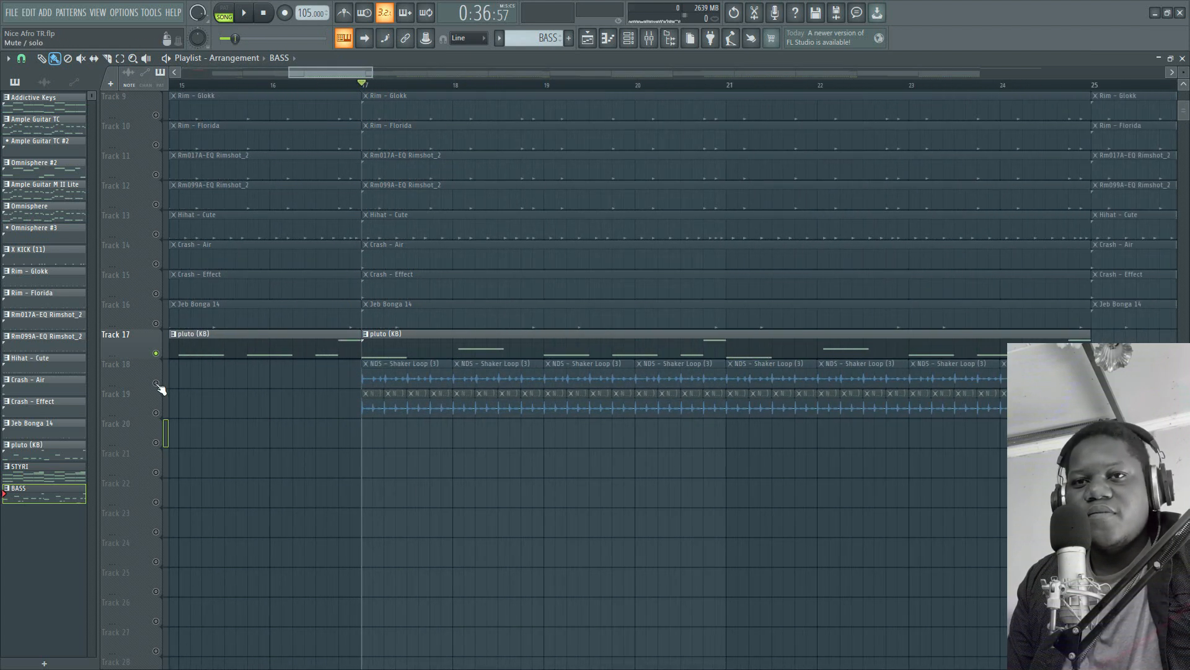
pyautogui.click(157, 385)
pyautogui.press('space')
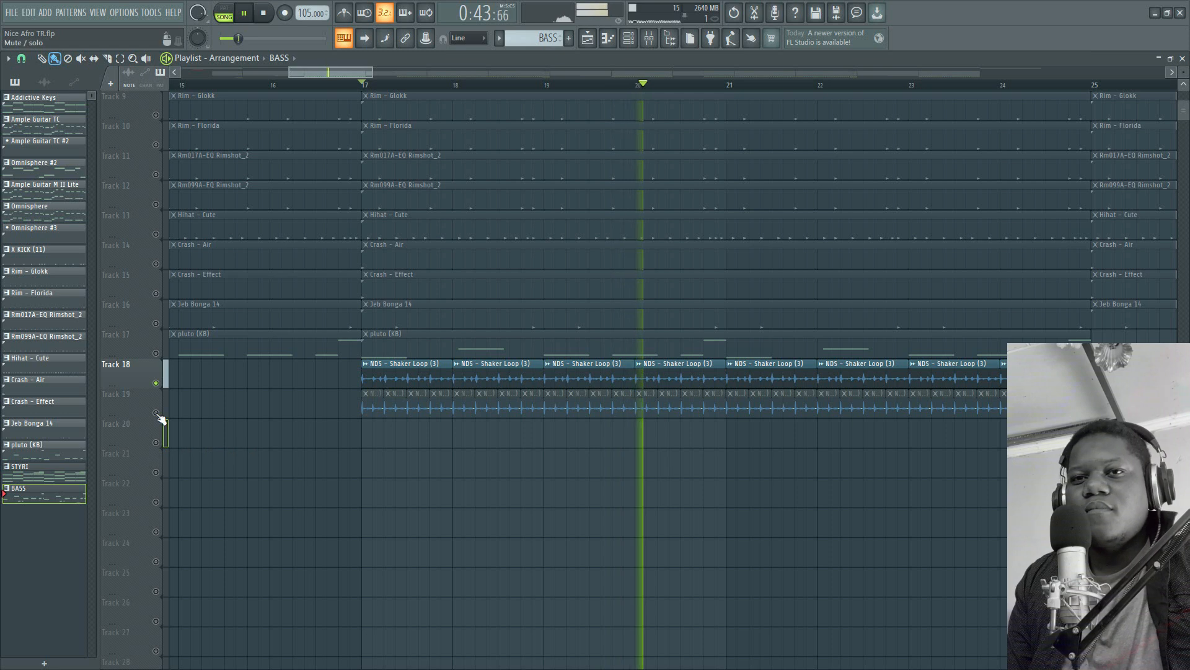
pyautogui.press('space')
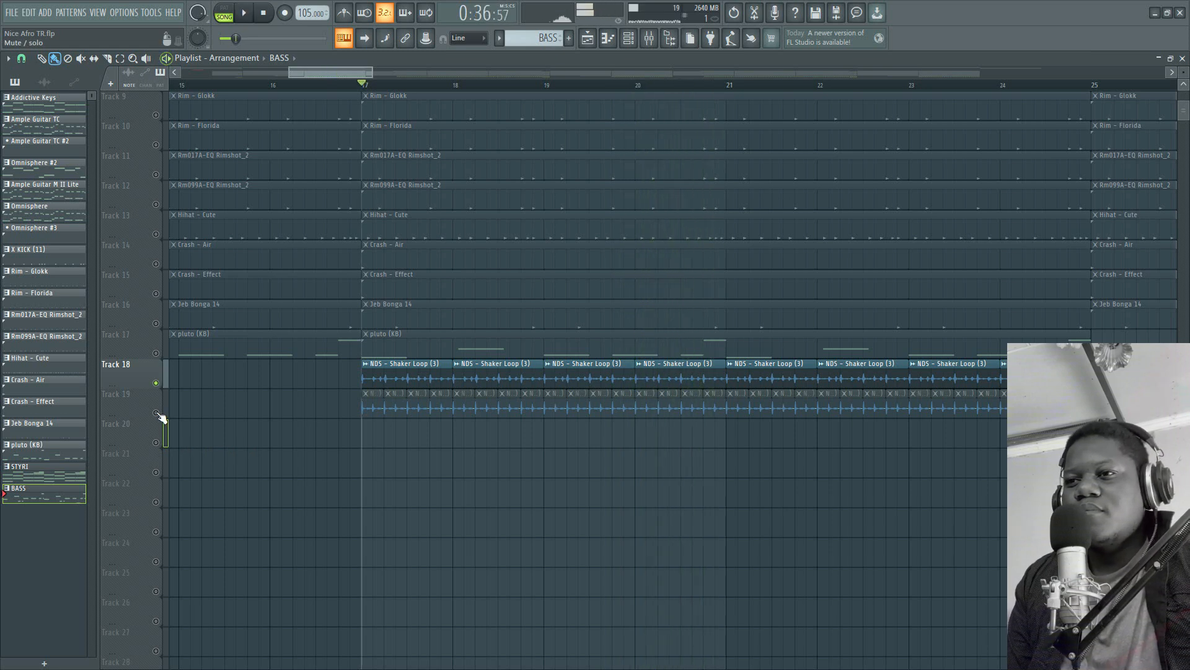
# - Solo Track 19 instead and play its short loop clips from bar 17
pyautogui.rightClick(156, 413)
pyautogui.press('space')
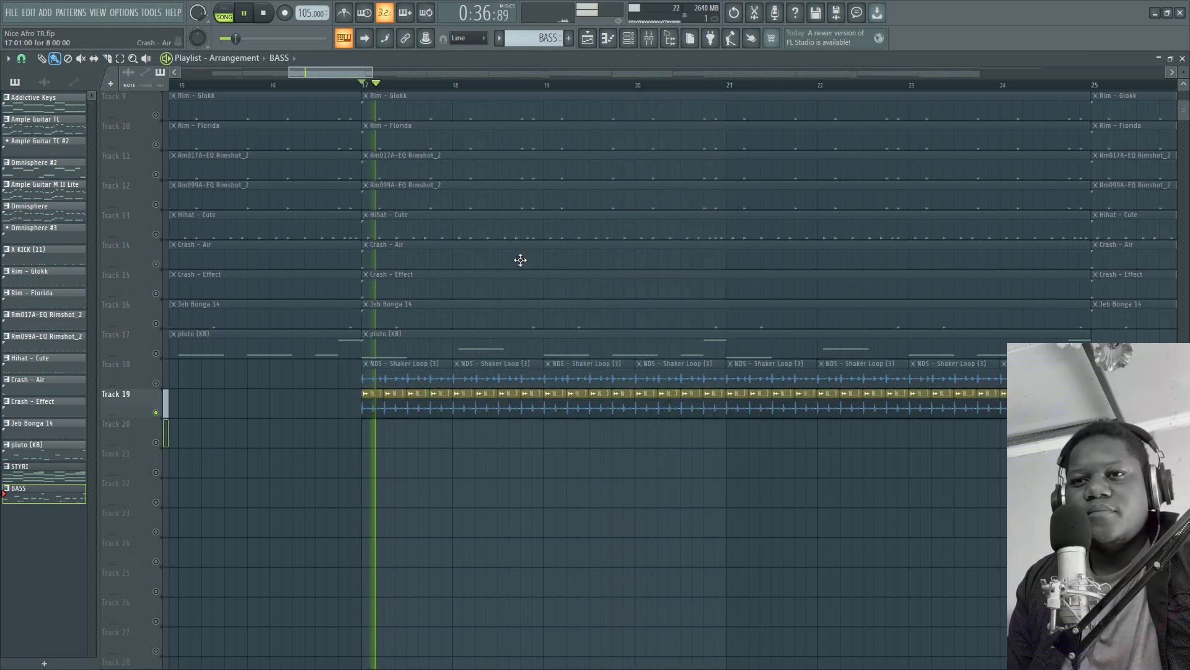
pyautogui.press('space')
# - Unmute Track 18 alongside Track 19 and play both loops together from bar 17
pyautogui.click(157, 384)
pyautogui.press('space')
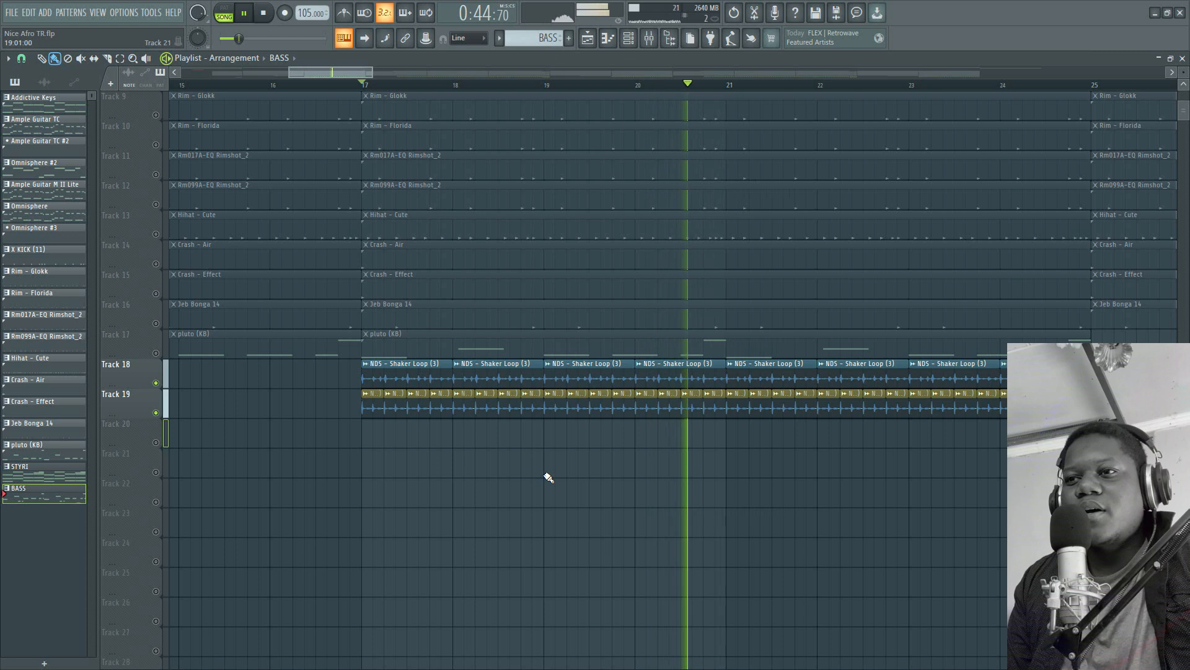
pyautogui.press('space')
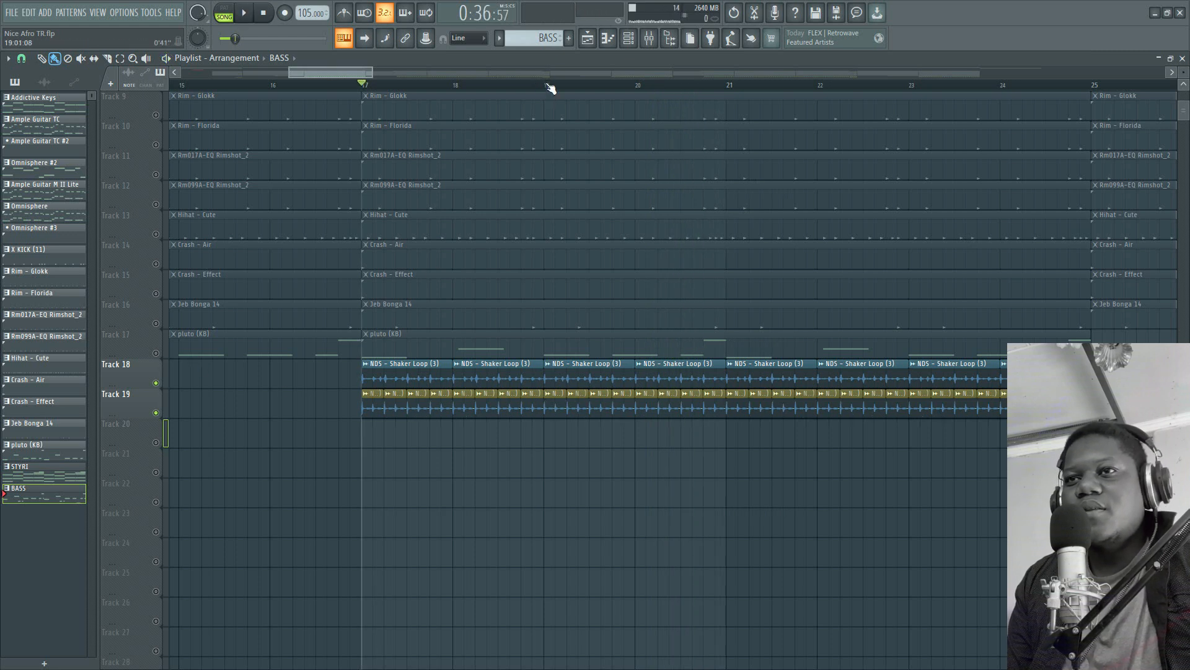
# - Bring the whole arrangement into view, unmute all tracks and start playback from bar 1
pyautogui.scroll(-6, 550, 88)
pyautogui.scroll(-1, 870, 223)
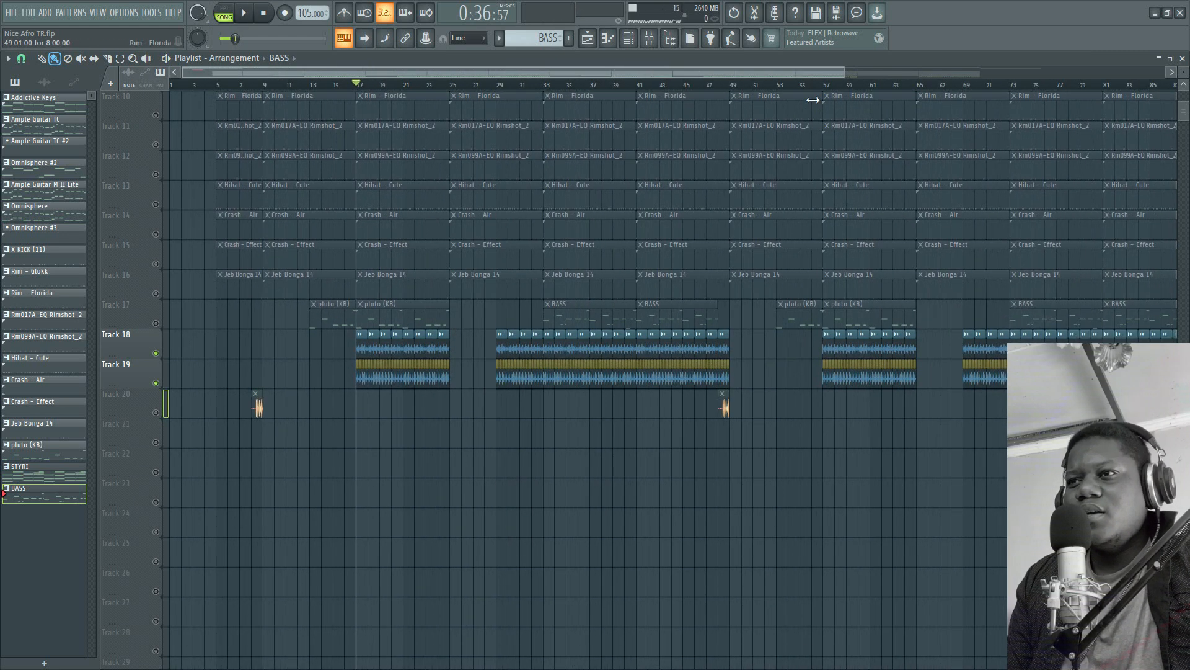
pyautogui.scroll(-4, 798, 87)
pyautogui.scroll(9, 699, 218)
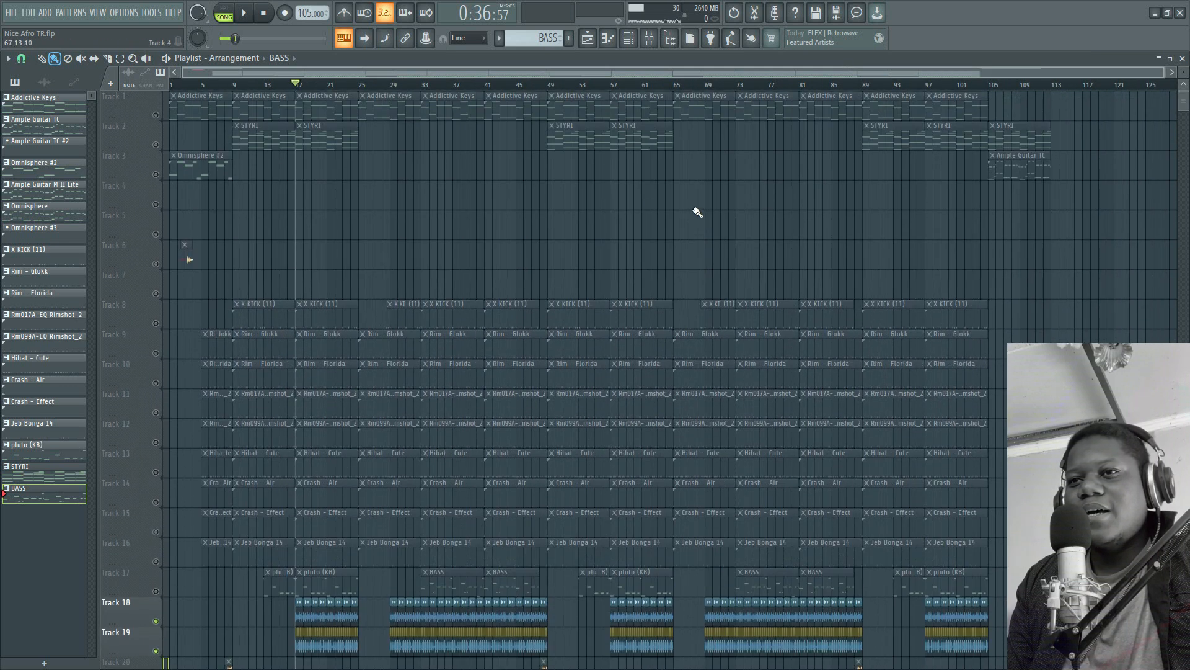
pyautogui.scroll(-2, 496, 240)
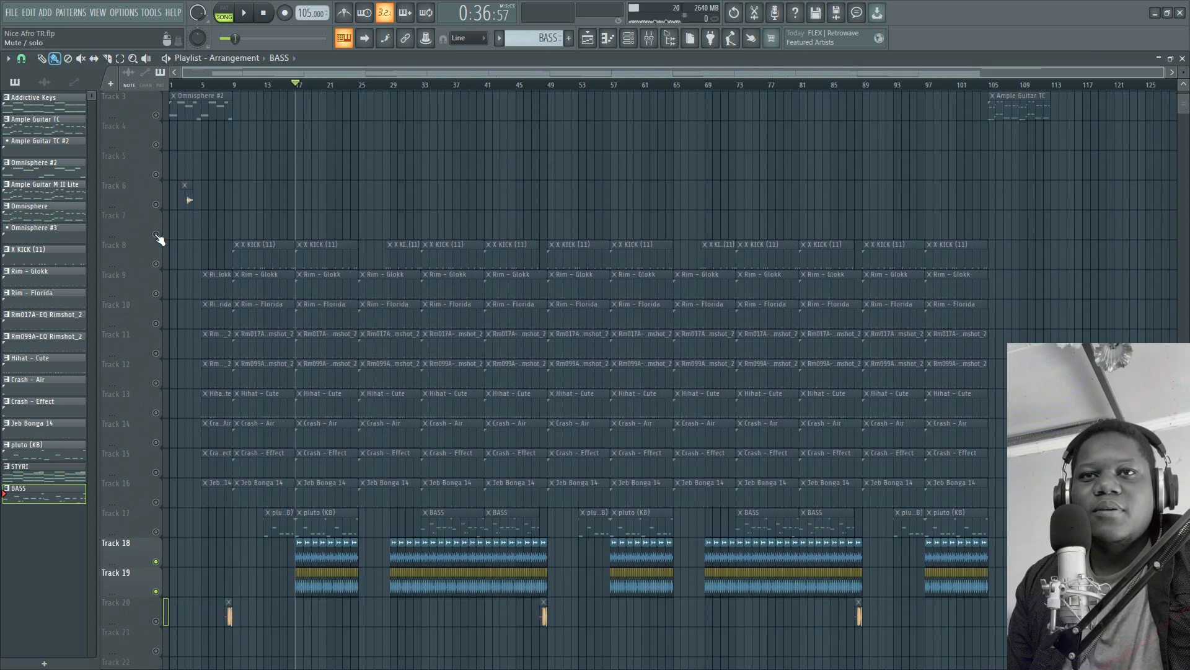
pyautogui.rightClick(157, 234)
pyautogui.rightClick(156, 234)
pyautogui.scroll(2, 287, 98)
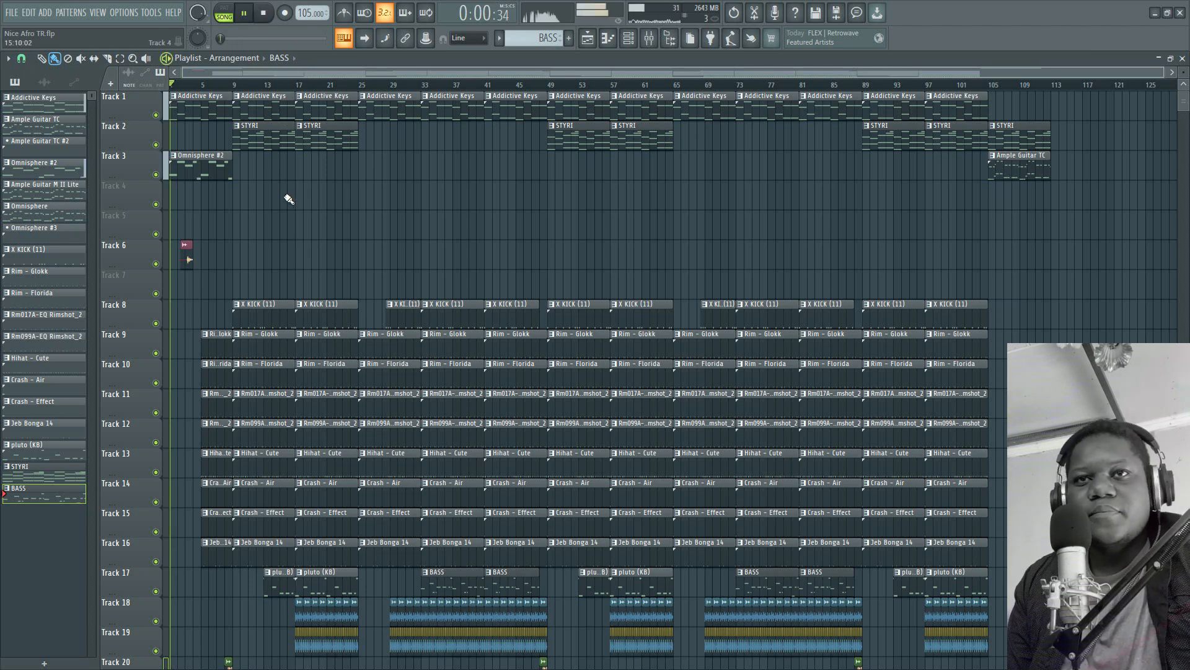
# - Follow the intro of the full mix from bar 1, looking over all tracks from Addictive Keys to Track 20
pyautogui.scroll(-4, 287, 197)
pyautogui.scroll(1, 227, 142)
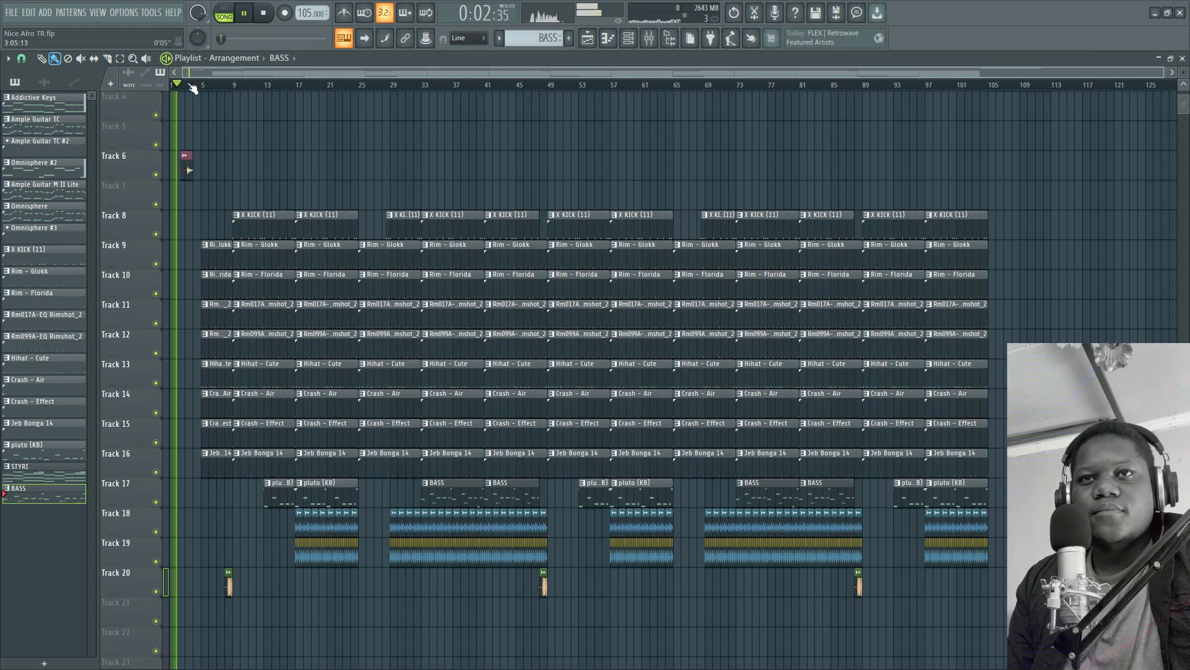
pyautogui.scroll(5, 192, 89)
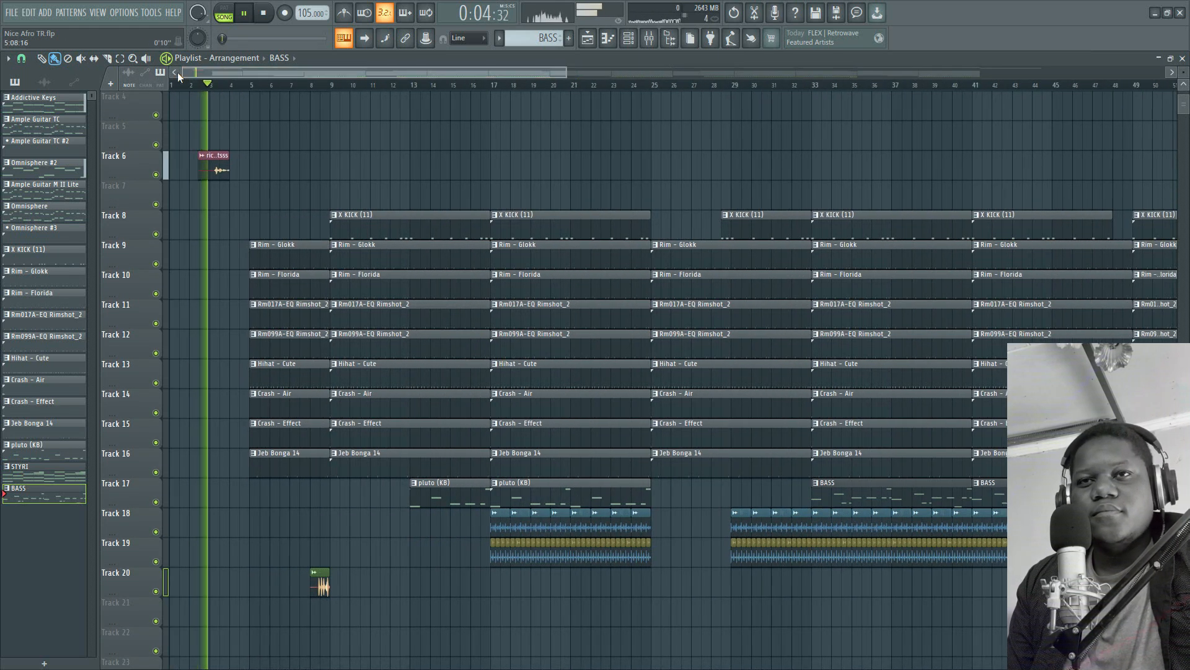
pyautogui.scroll(3, 455, 214)
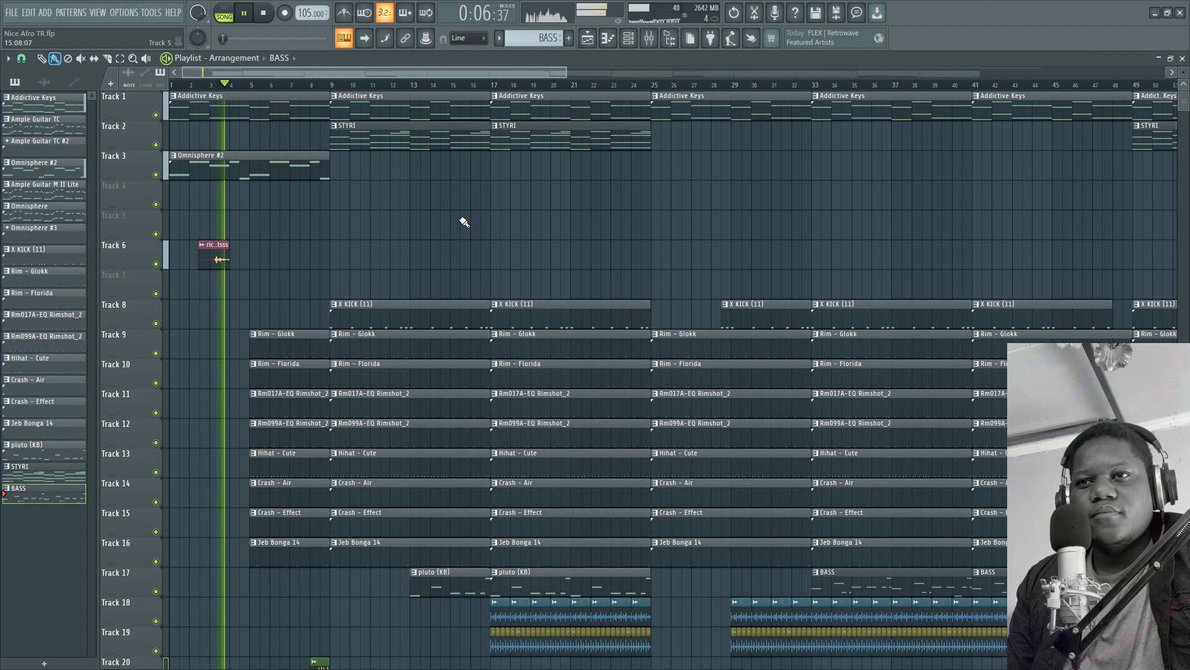
pyautogui.scroll(-1, 484, 235)
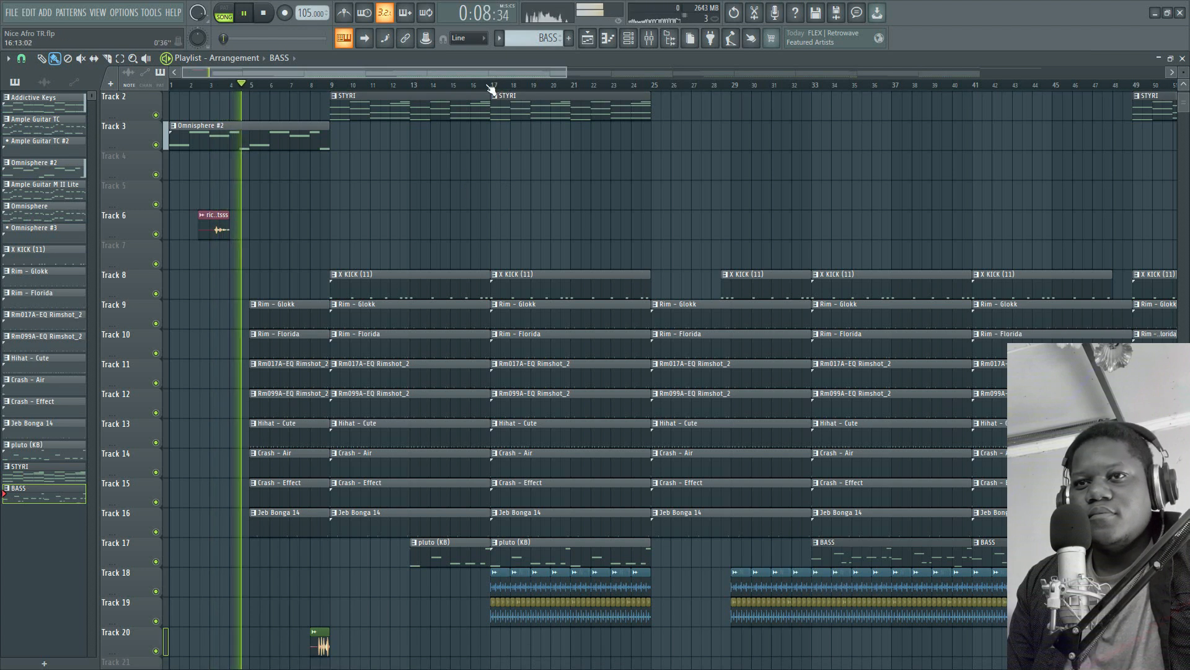
pyautogui.scroll(-3, 472, 155)
# - Play the full mix from bar 13, where the pluto (KB) pattern starts, into the section from bar 17
pyautogui.click(414, 86)
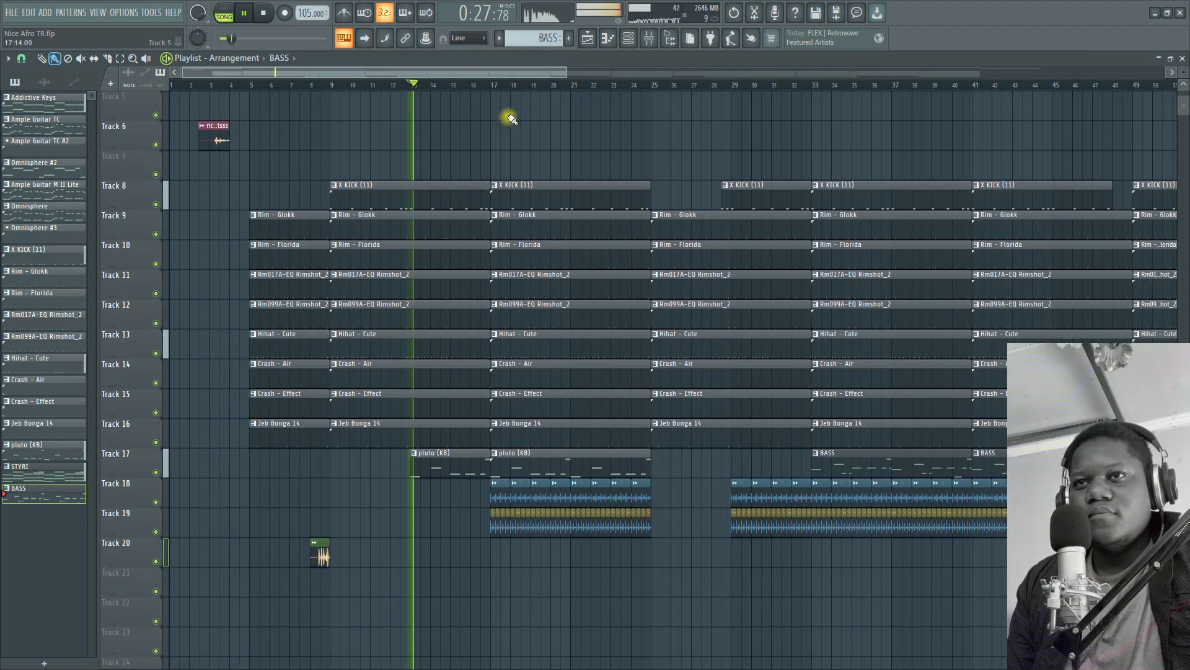
pyautogui.moveTo(557, 72); pyautogui.dragTo(633, 70)
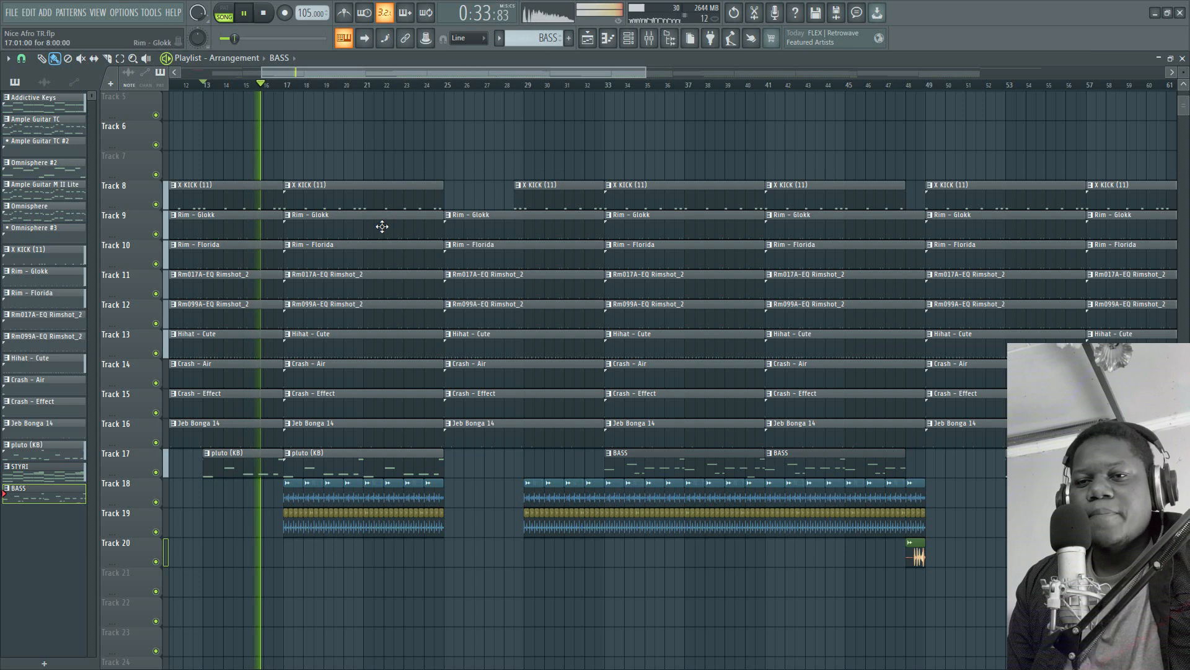
pyautogui.scroll(4, 446, 236)
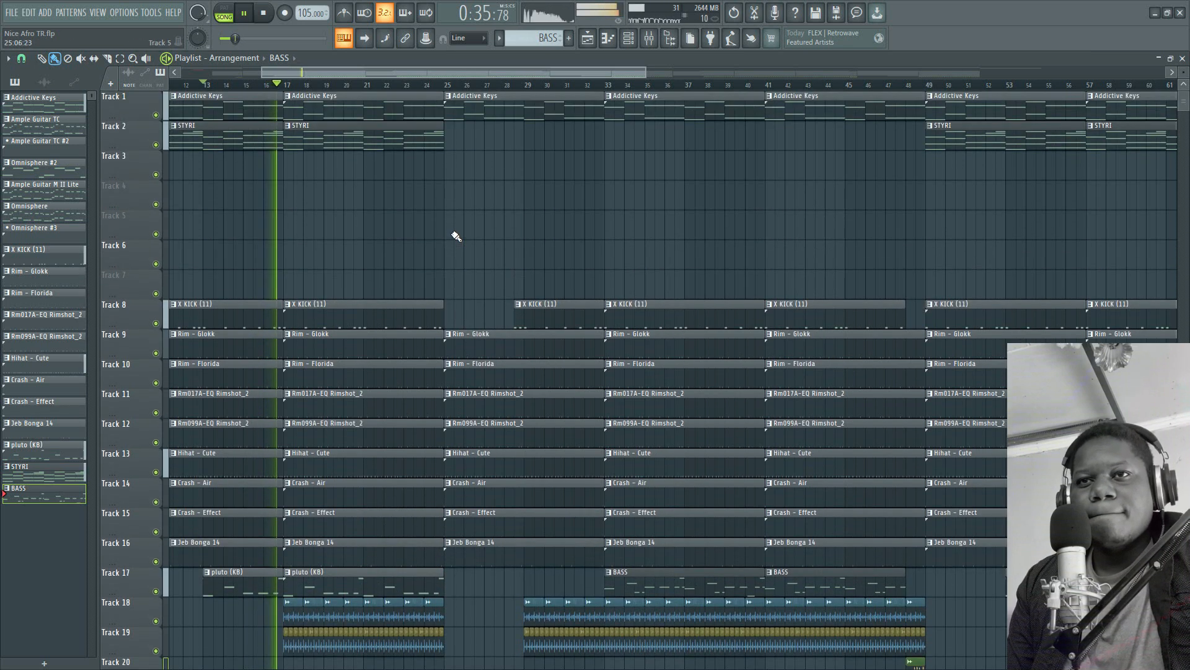
pyautogui.scroll(-2, 474, 231)
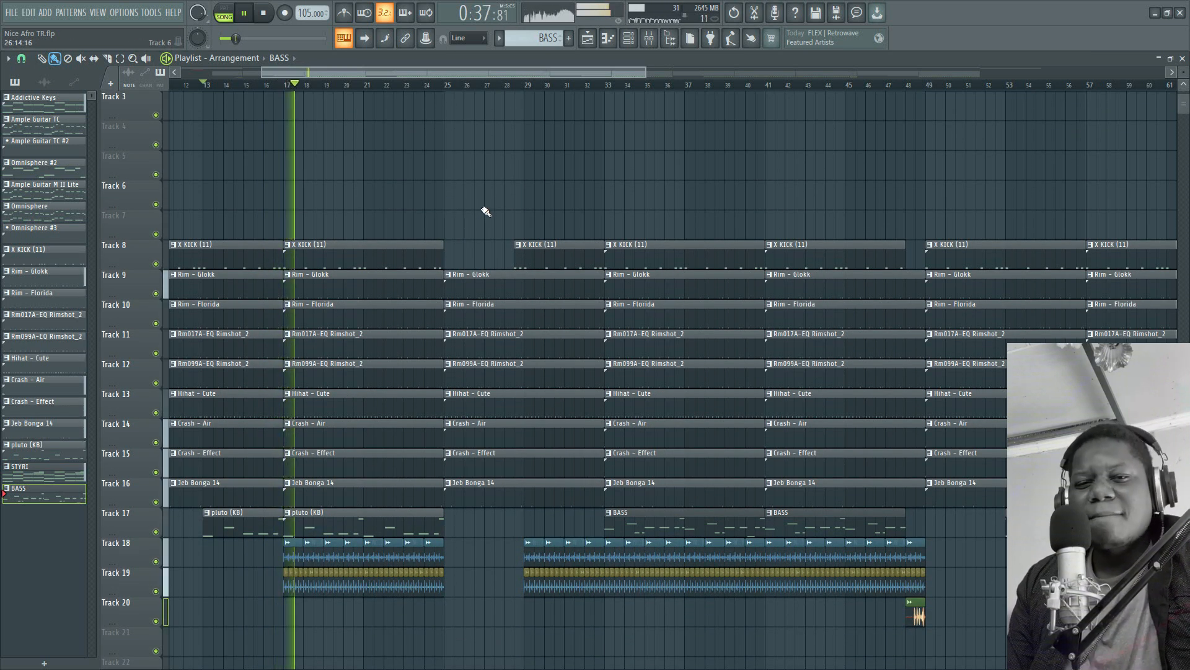
pyautogui.scroll(-2, 674, 231)
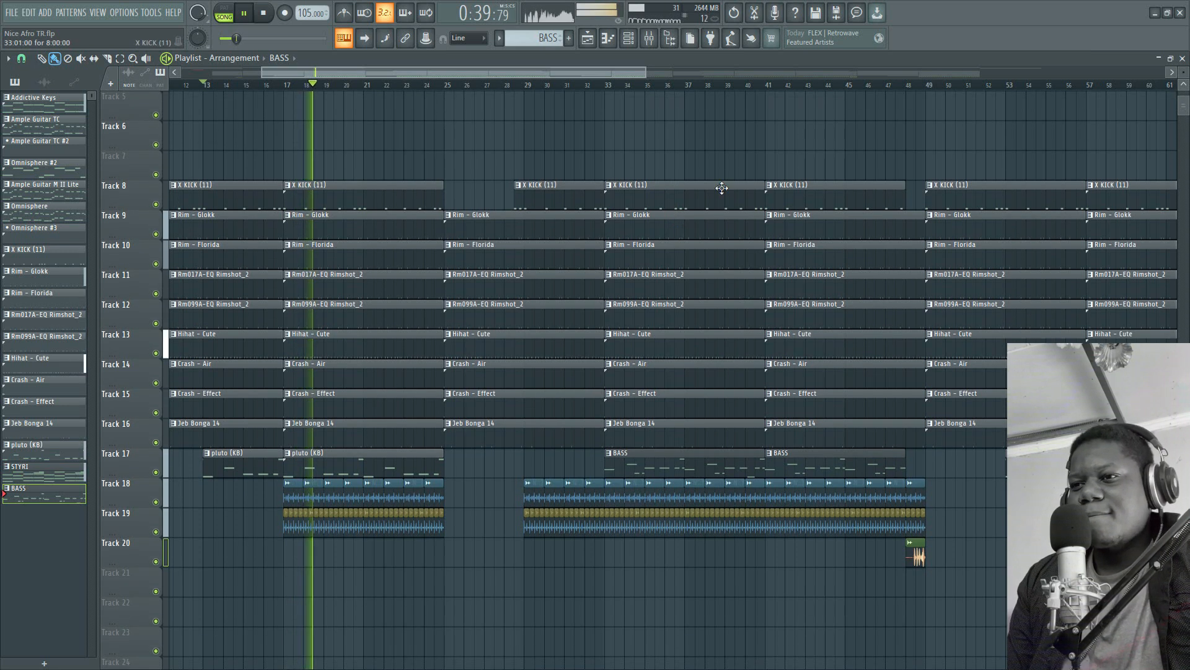
pyautogui.scroll(4, 692, 212)
pyautogui.scroll(-2, 682, 192)
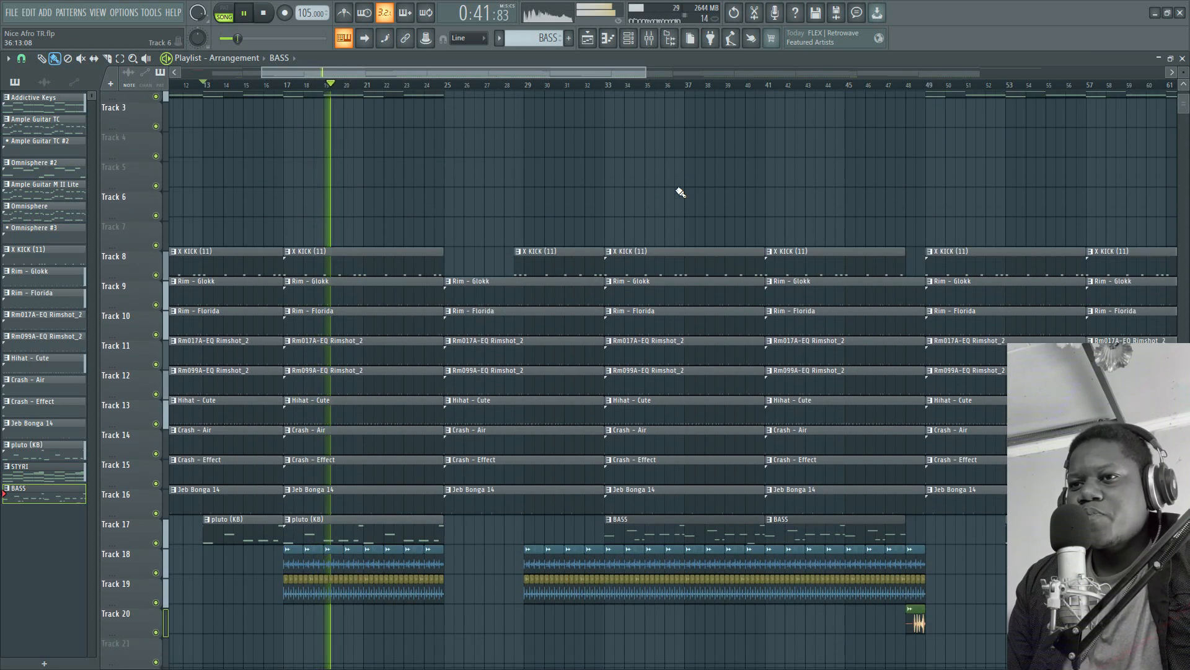
pyautogui.press('space')
# - Play the full mix from bar 33, and play the closing section from bar 101
pyautogui.press('space')
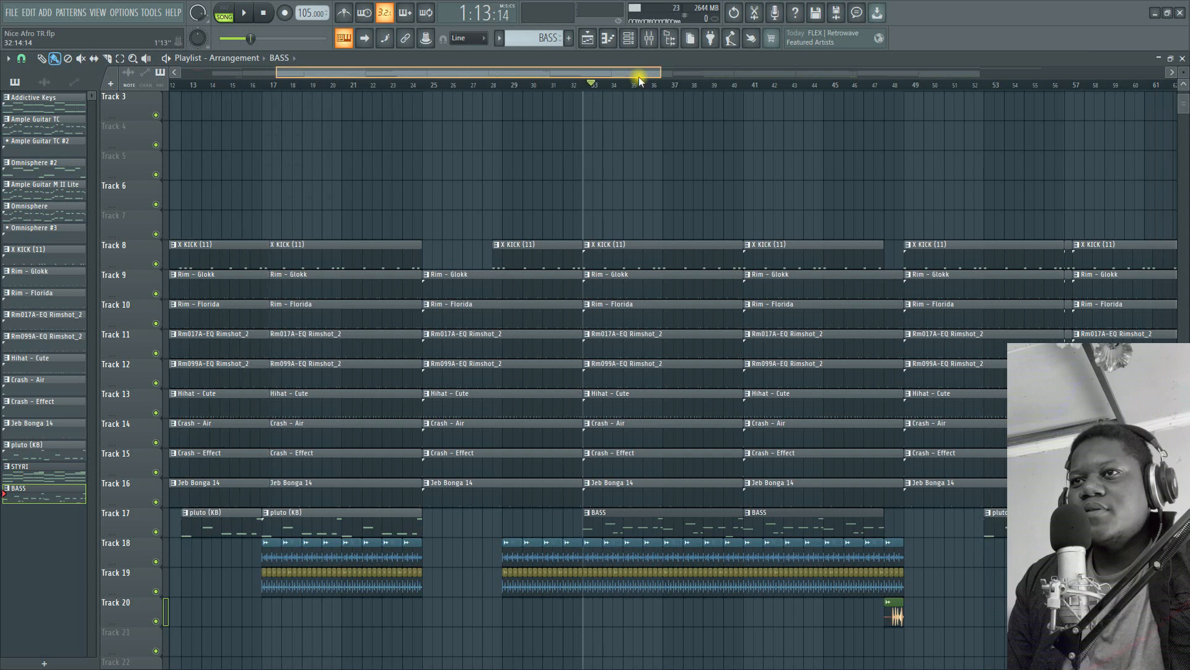
pyautogui.moveTo(743, 69); pyautogui.dragTo(1059, 84)
pyautogui.scroll(2, 1012, 279)
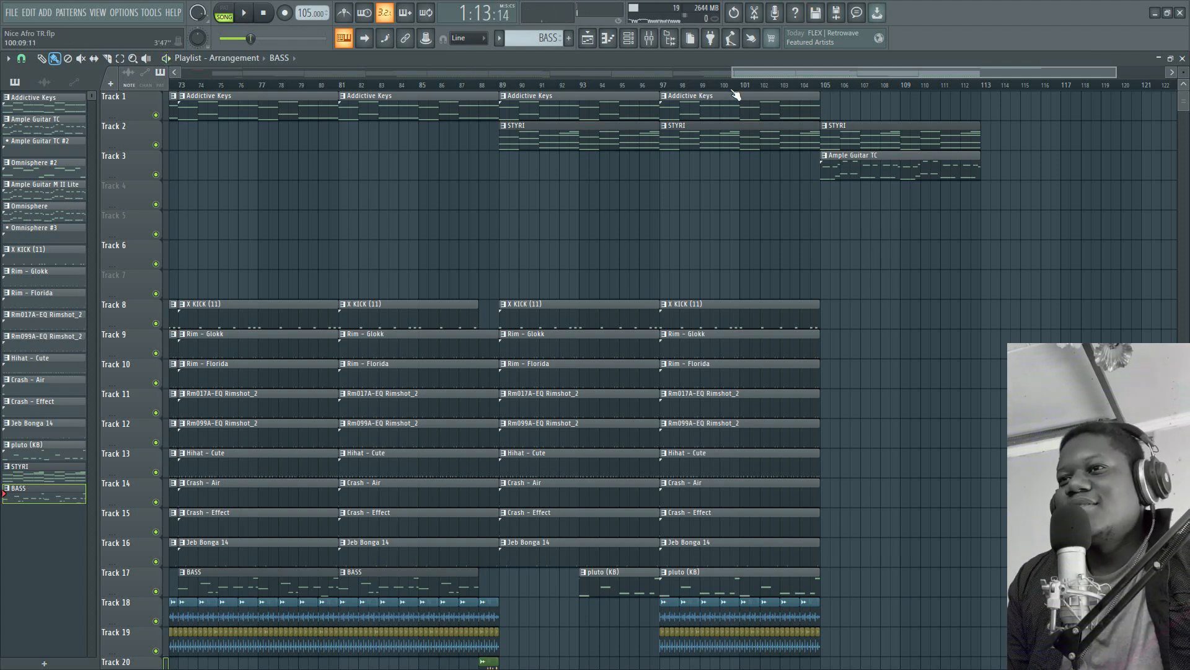
pyautogui.moveTo(837, 72); pyautogui.dragTo(919, 81)
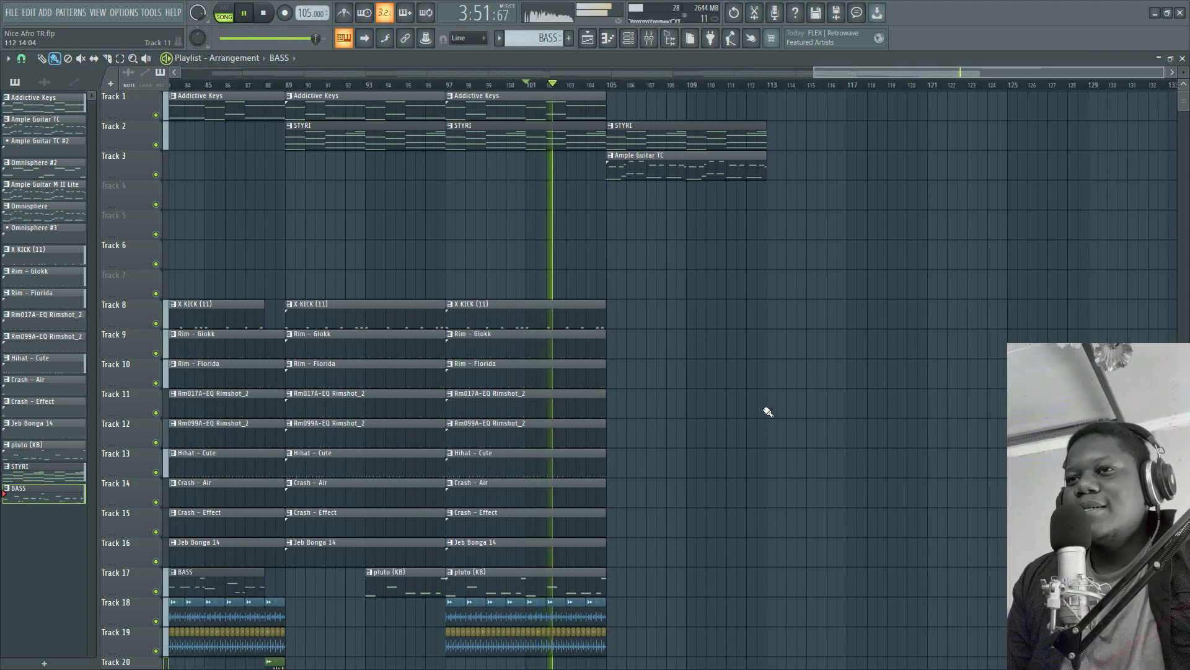